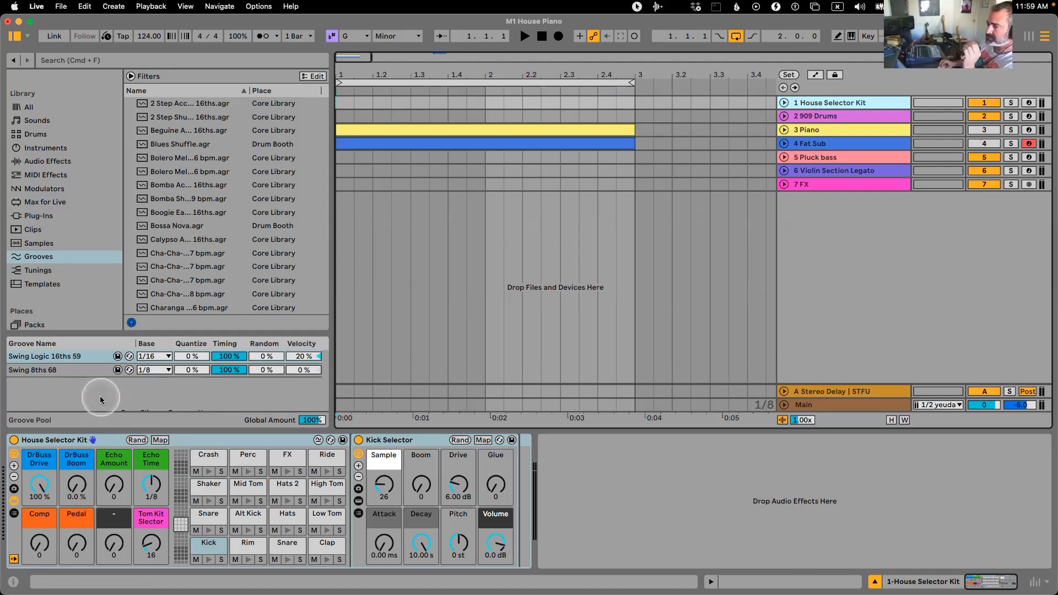
# Create a two-bar MIDI clip starting at 1.1.1 on the House Selector Kit track and enlarge its note editor, with the track's devices shown
pyautogui.click(51, 440)
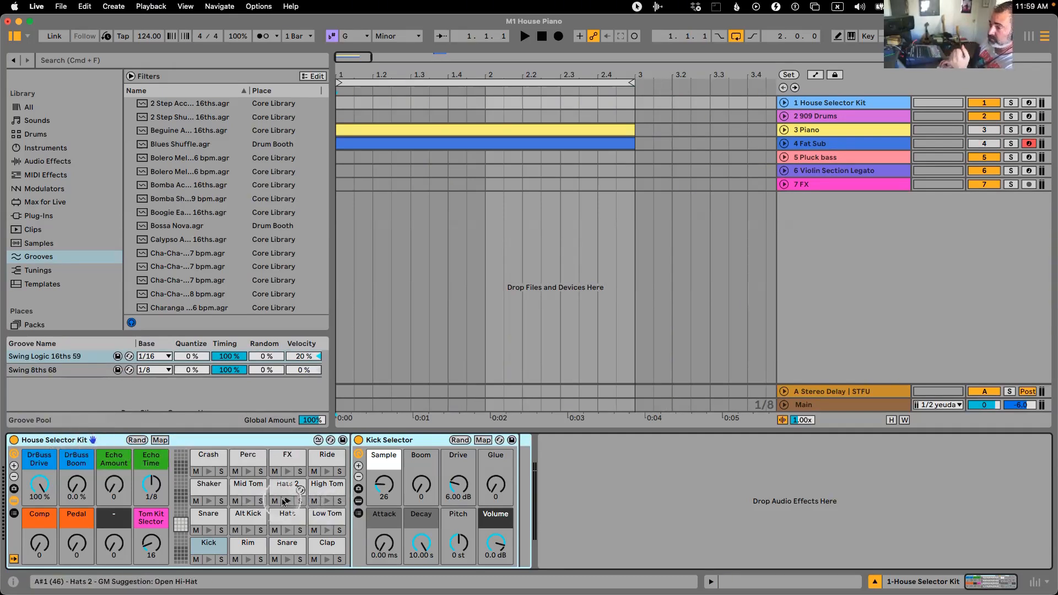
pyautogui.moveTo(633, 106); pyautogui.dragTo(546, 104)
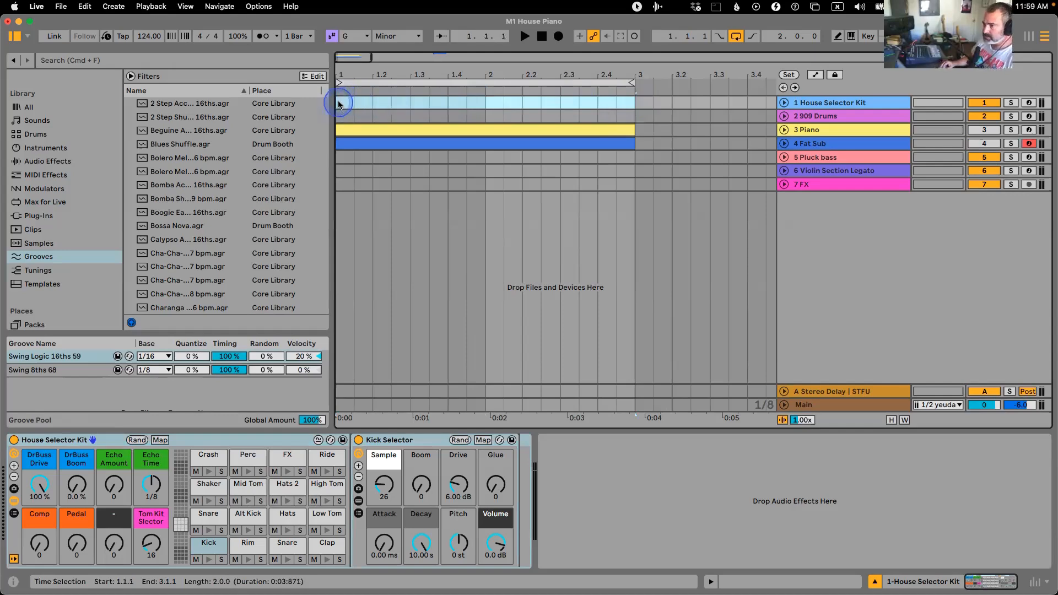
pyautogui.press('super+shift+m')
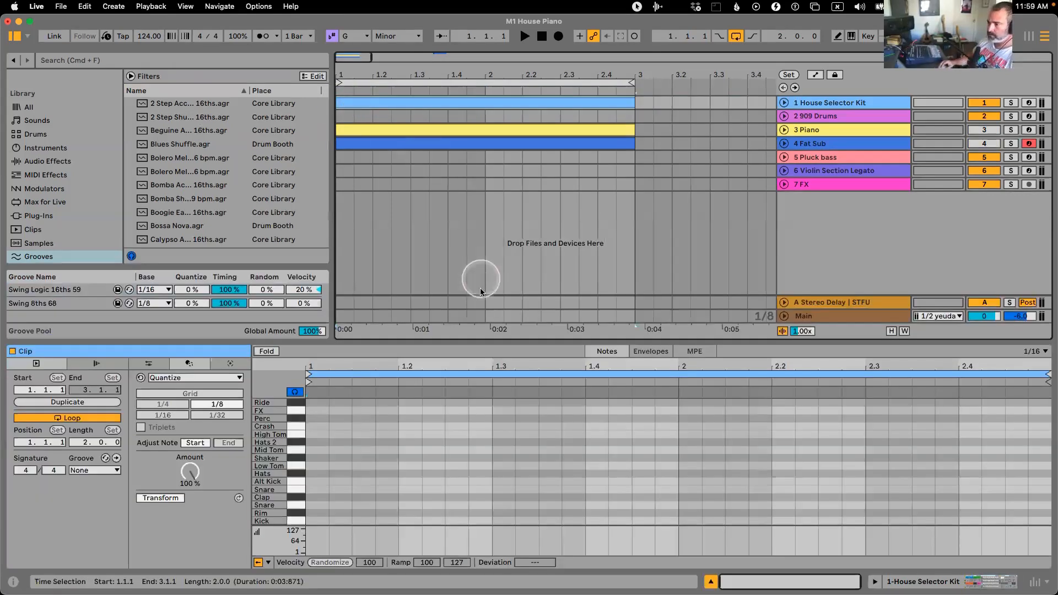
pyautogui.moveTo(465, 341); pyautogui.dragTo(485, 52)
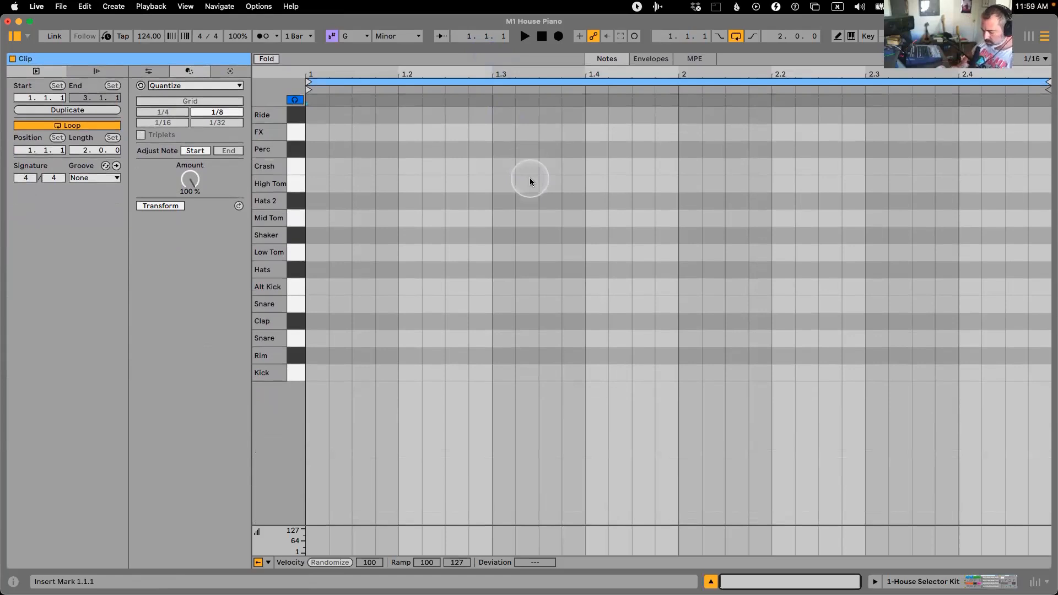
pyautogui.press('super+alt+4')
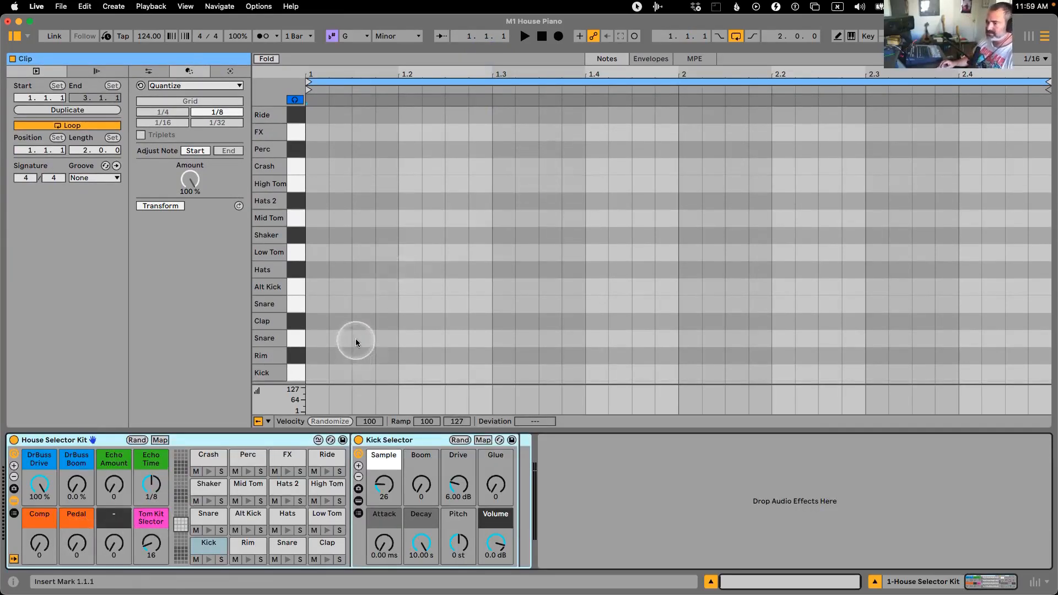
# Add sixteenth-length clap notes on beats 2 and 4 of both bars (1.2, 1.4, 2.2 and 2.4)
pyautogui.click(411, 323)
pyautogui.doubleClick(411, 322)
pyautogui.doubleClick(595, 324)
pyautogui.doubleClick(783, 324)
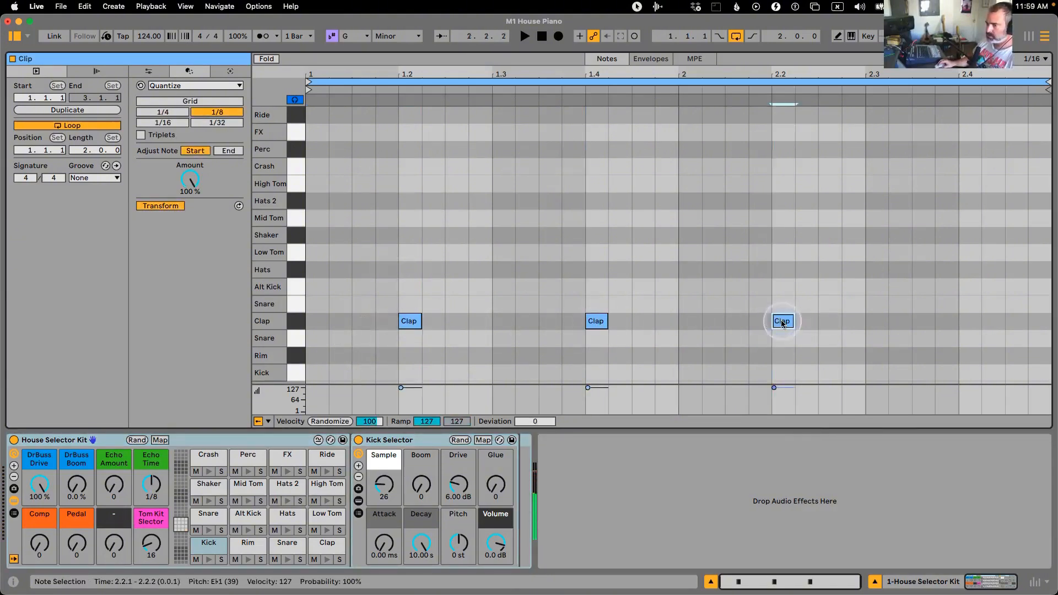
pyautogui.doubleClick(959, 323)
# Examine the sound controls of the clap, snare, rim and kick pads, leaving the clap's pitch at its default
pyautogui.click(326, 545)
pyautogui.moveTo(457, 551); pyautogui.dragTo(453, 542)
pyautogui.doubleClick(454, 542)
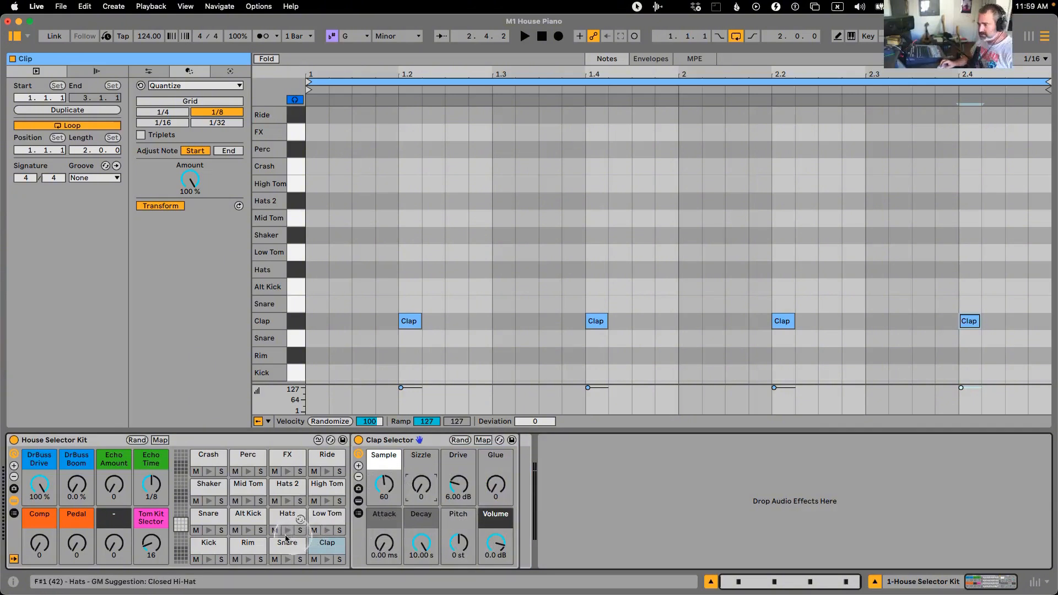
pyautogui.click(210, 547)
pyautogui.click(287, 546)
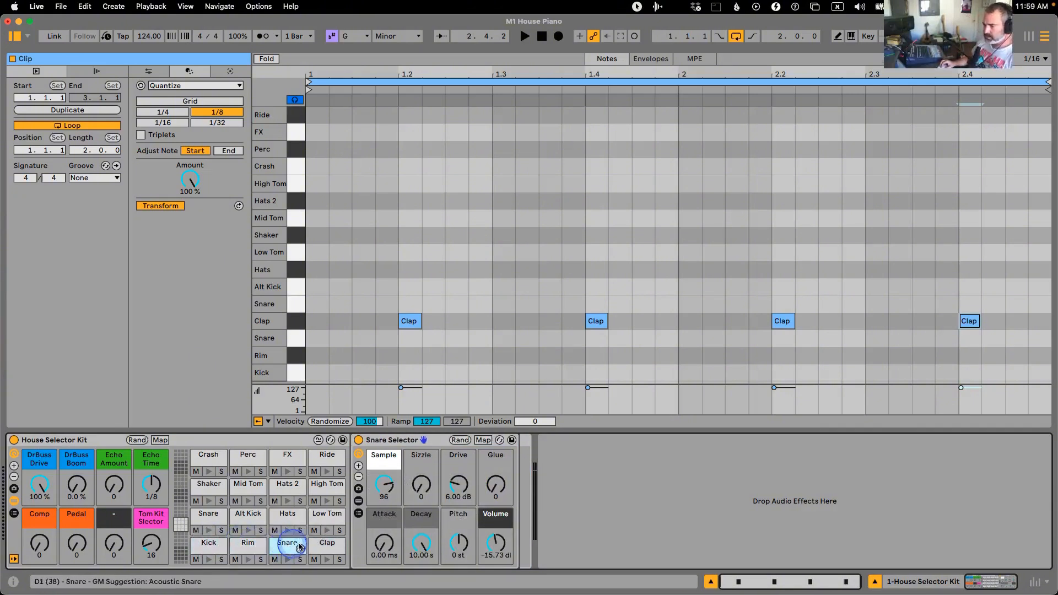
pyautogui.click(279, 544)
pyautogui.click(247, 544)
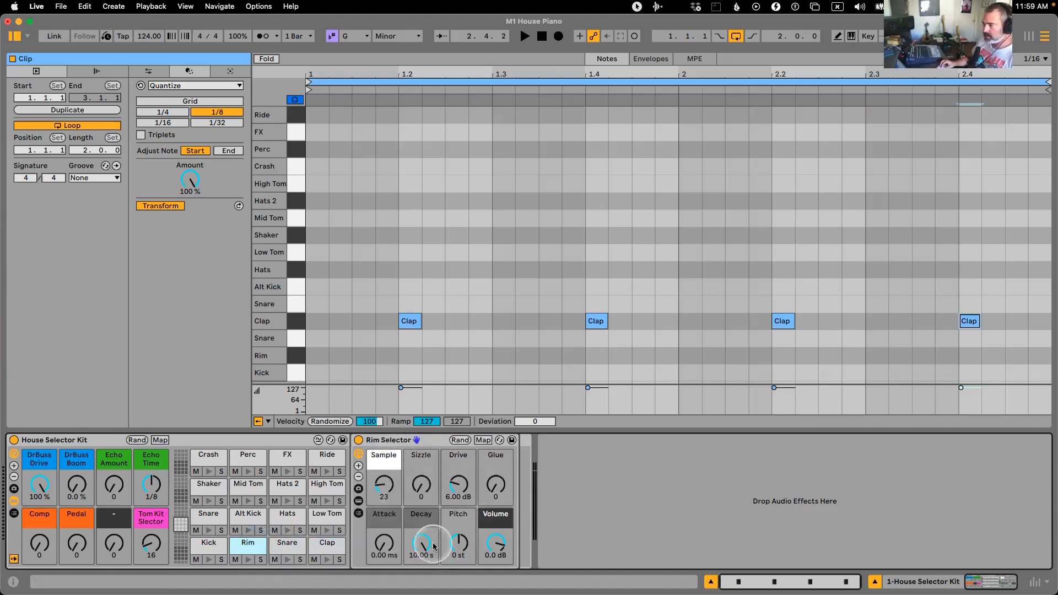
pyautogui.click(209, 546)
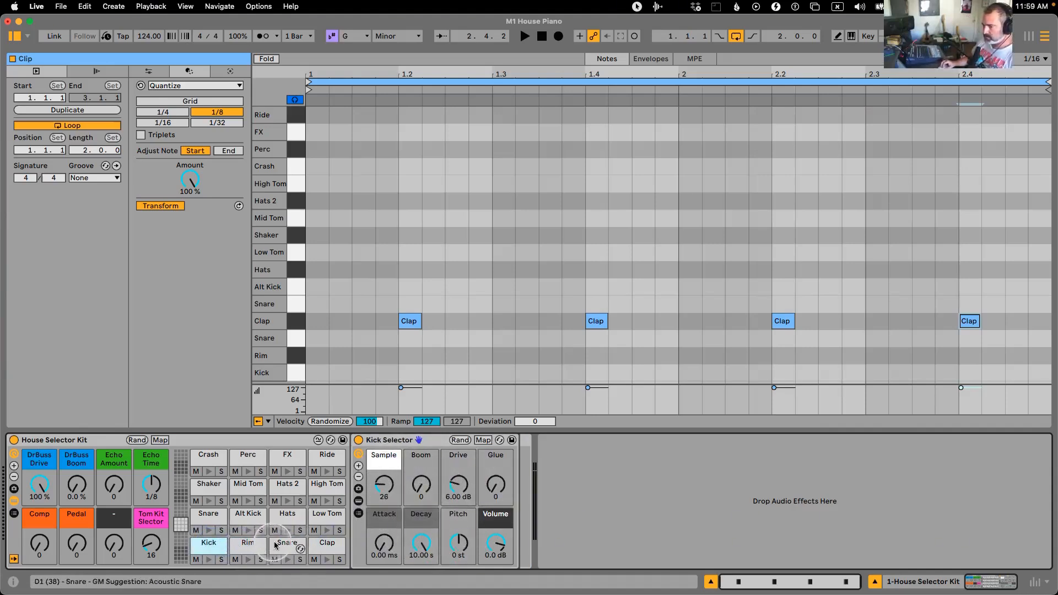
# Audition clap samples on the clap pad during playback and choose sample 35
pyautogui.click(327, 543)
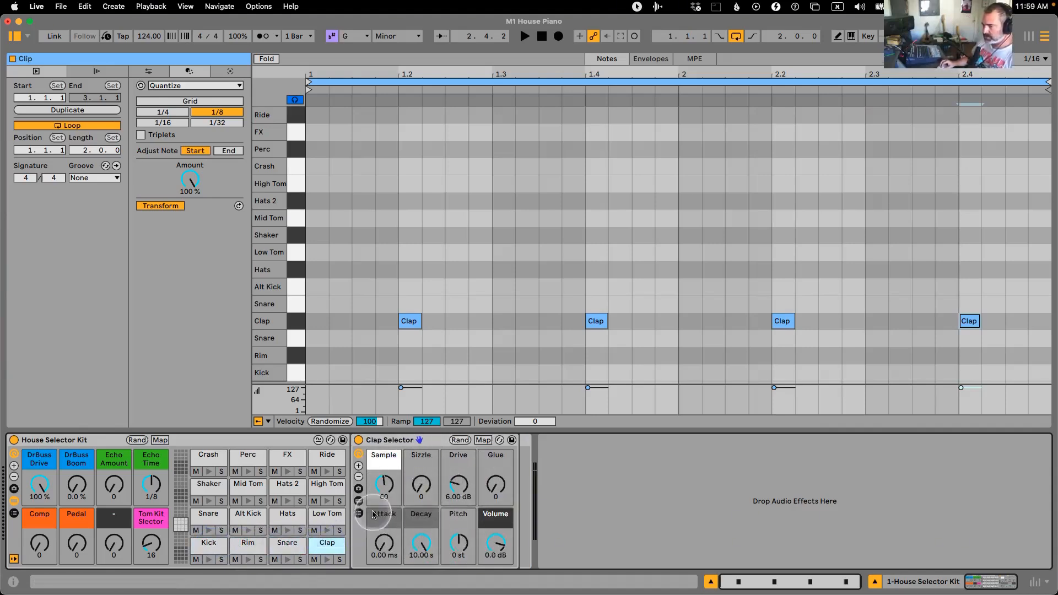
pyautogui.click(386, 484)
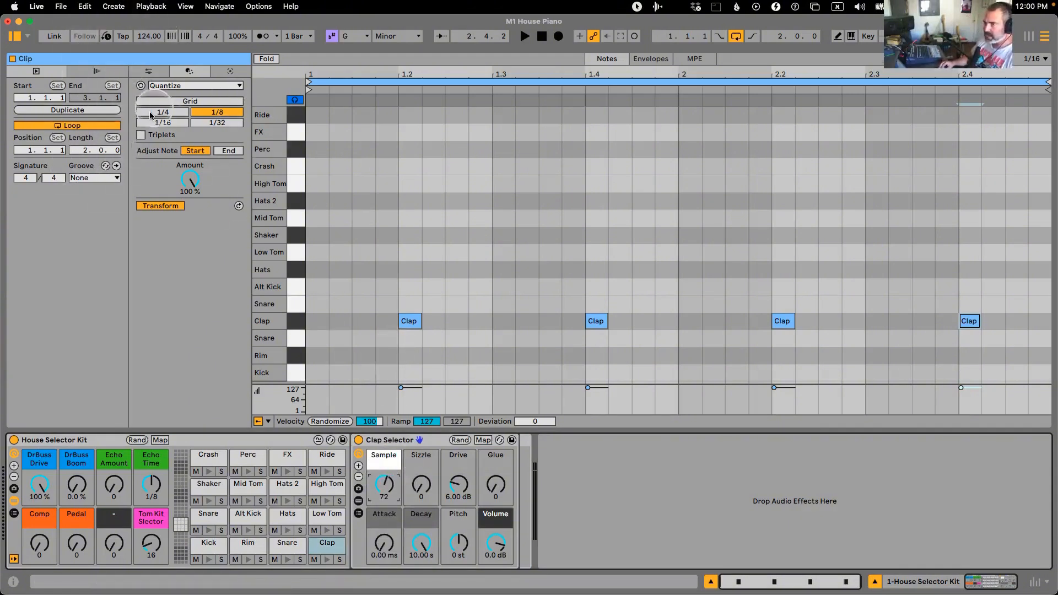
pyautogui.press('space')
pyautogui.moveTo(384, 483); pyautogui.dragTo(383, 486)
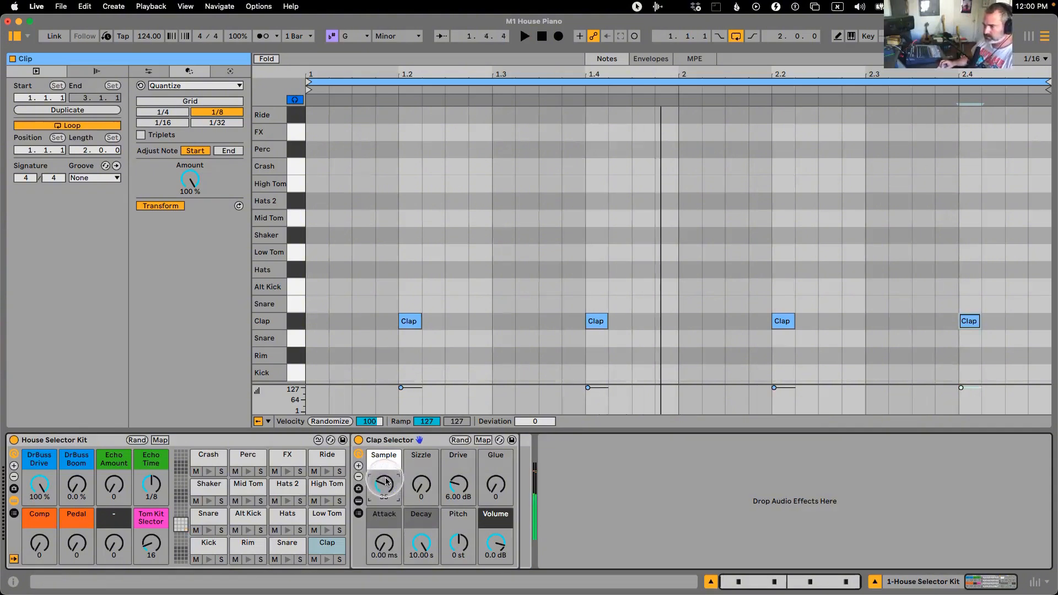
# Add one-beat-long kick notes on every beat of both bars and listen to the loop
pyautogui.doubleClick(325, 375)
pyautogui.hotkey('shift', 'Right')
pyautogui.hotkey('shift', 'Right')
pyautogui.hotkey('shift', 'Right')
pyautogui.press('super+d')
pyautogui.press('super+d')
pyautogui.press('super+d')
pyautogui.press('super+d')
pyautogui.press('super+d')
pyautogui.press('super+d')
pyautogui.press('super+d')
pyautogui.press('space')
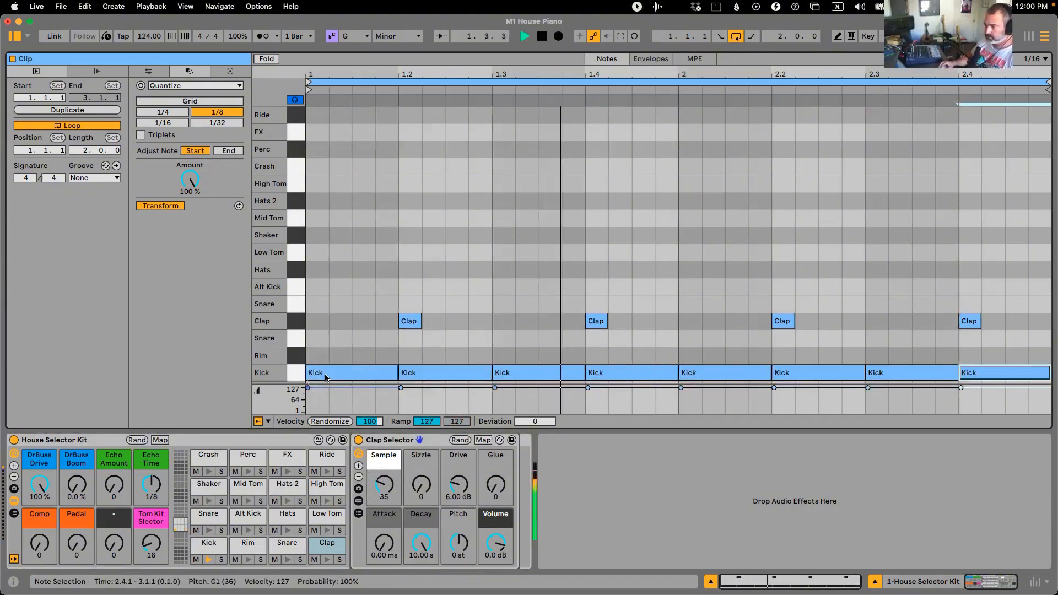
pyautogui.click(371, 356)
pyautogui.press('space')
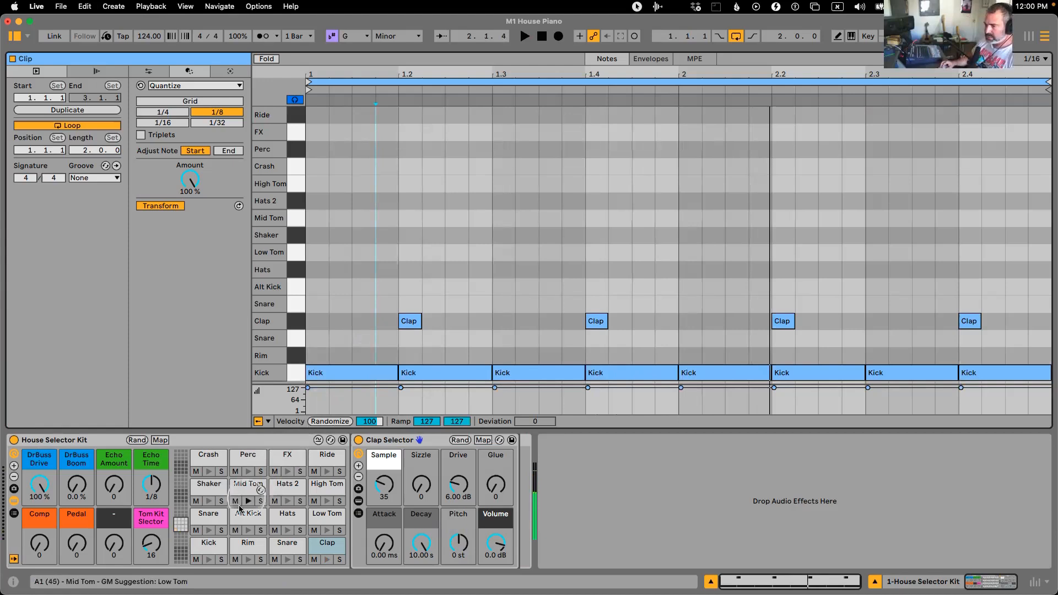
# Audition the kick pad's sample selection and inspect the sample zone list inside the Kick Selector rack
pyautogui.click(209, 545)
pyautogui.moveTo(384, 486); pyautogui.dragTo(385, 484)
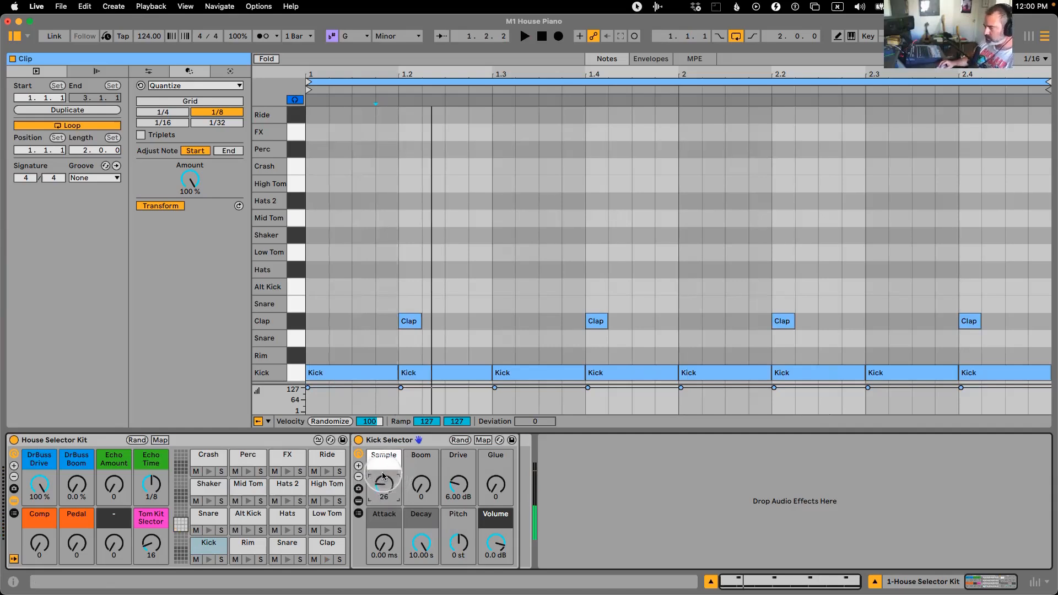
pyautogui.click(358, 501)
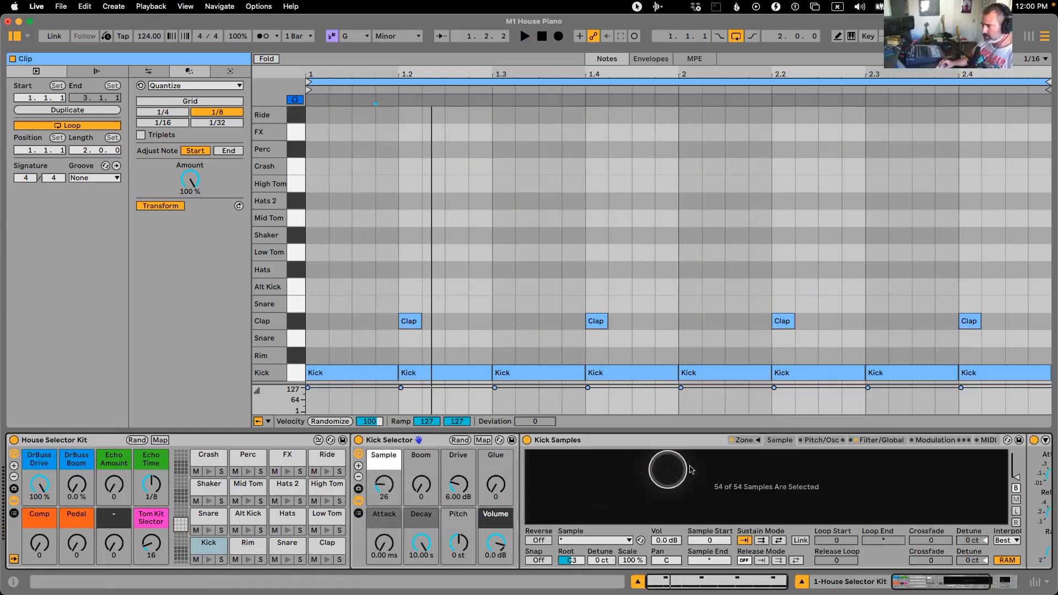
pyautogui.click(742, 440)
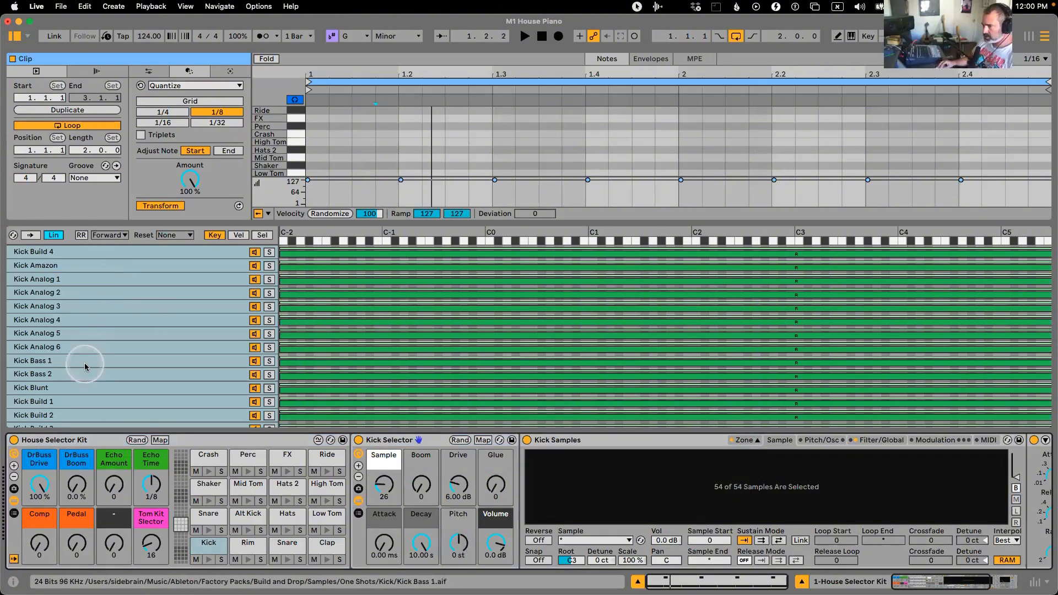
pyautogui.click(743, 440)
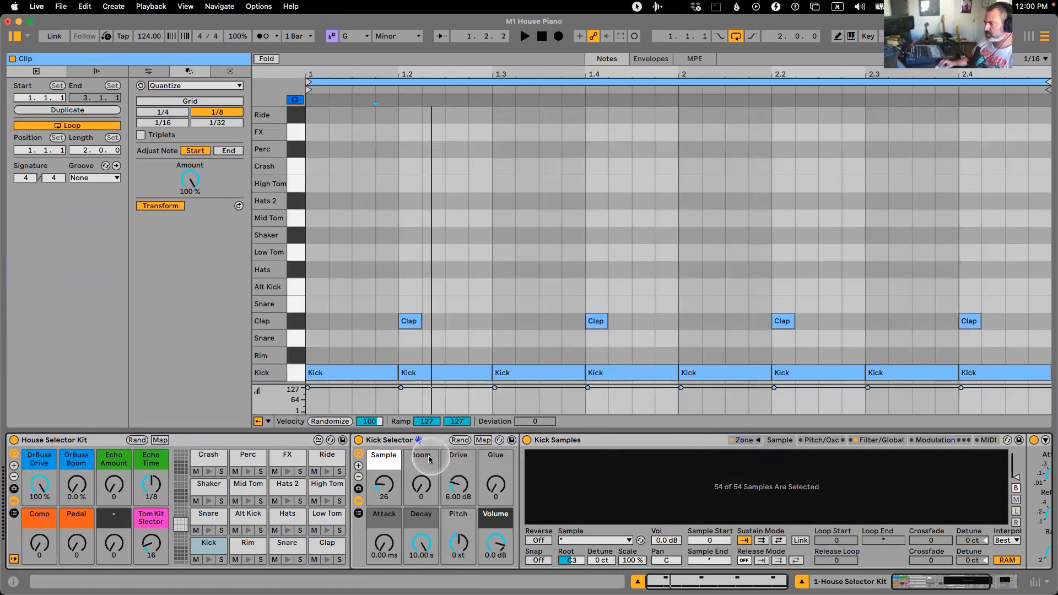
pyautogui.click(358, 501)
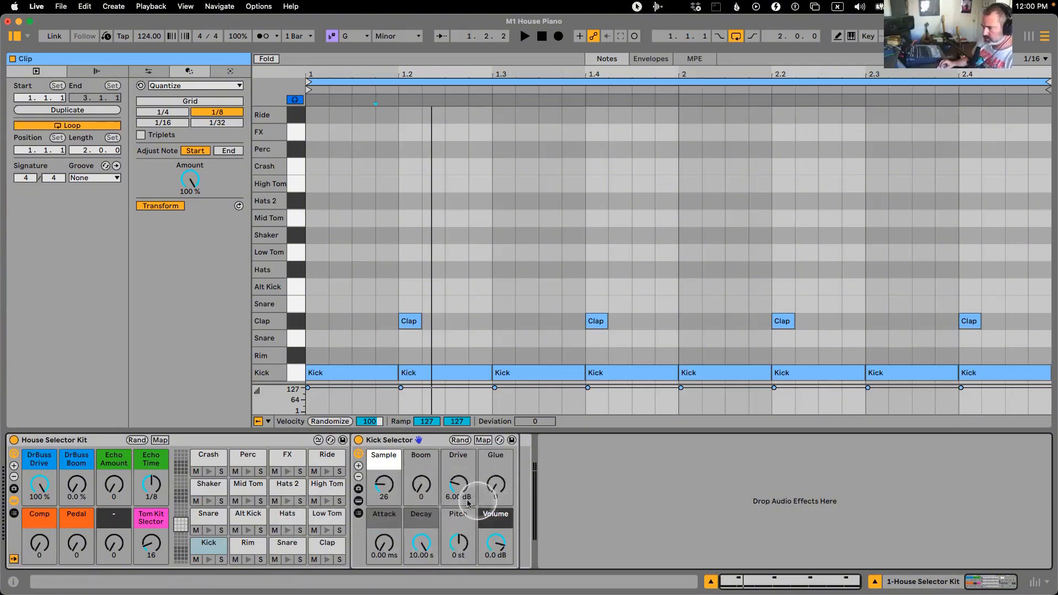
# Add closed hat notes on the offbeats of beats 1 and 2, duplicate them across both bars and play the loop
pyautogui.click(358, 269)
pyautogui.click(456, 269)
pyautogui.moveTo(494, 243); pyautogui.dragTo(256, 286)
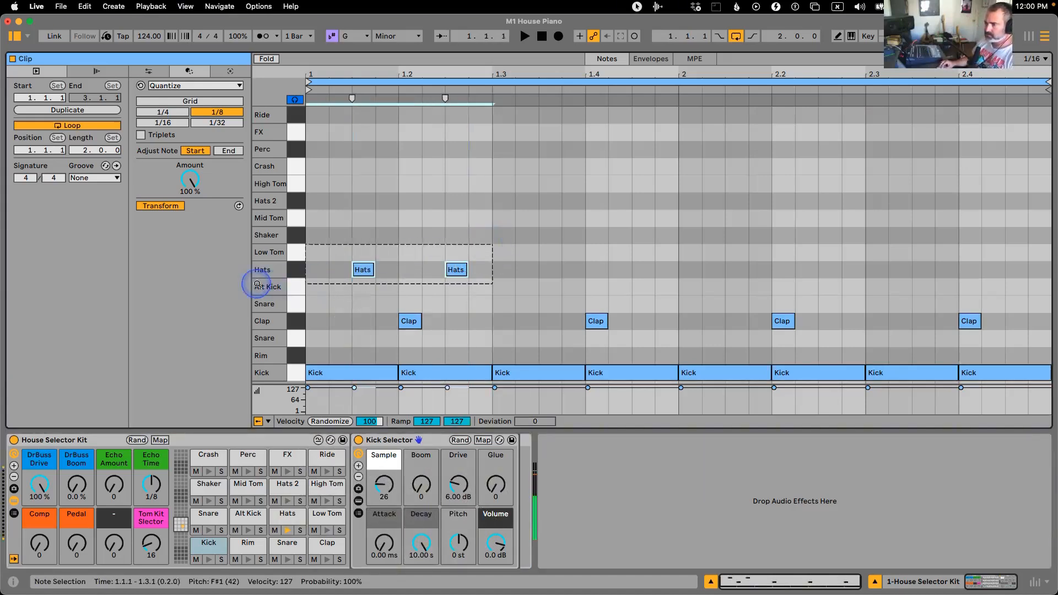
pyautogui.press('super+d')
pyautogui.press('super+d')
pyautogui.press('super+d')
pyautogui.click(444, 308)
pyautogui.press('space')
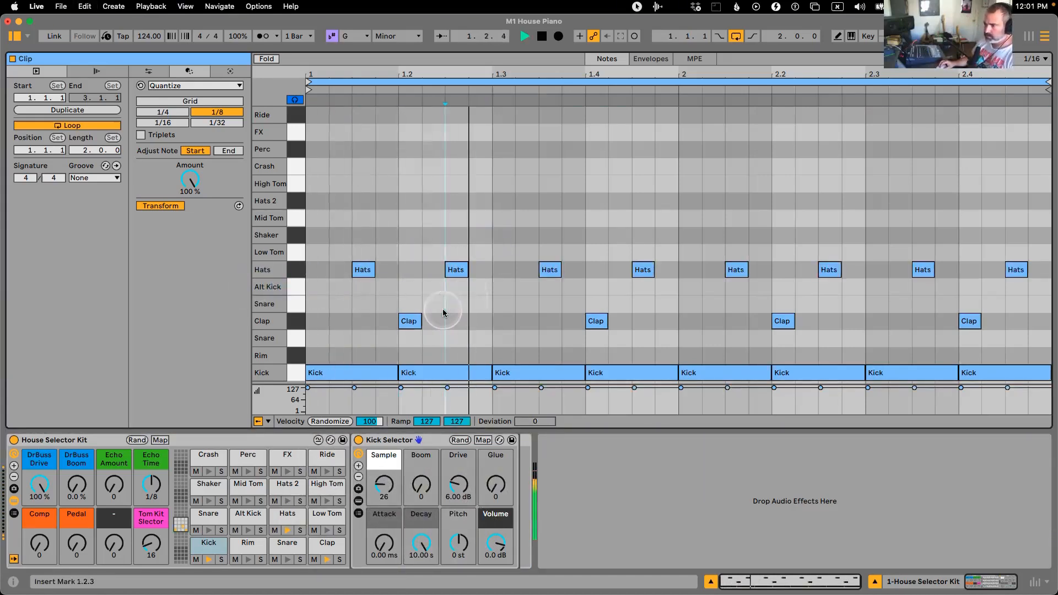
# Set the clap pad's sample to 19 and raise its pitch to +10 st
pyautogui.click(292, 545)
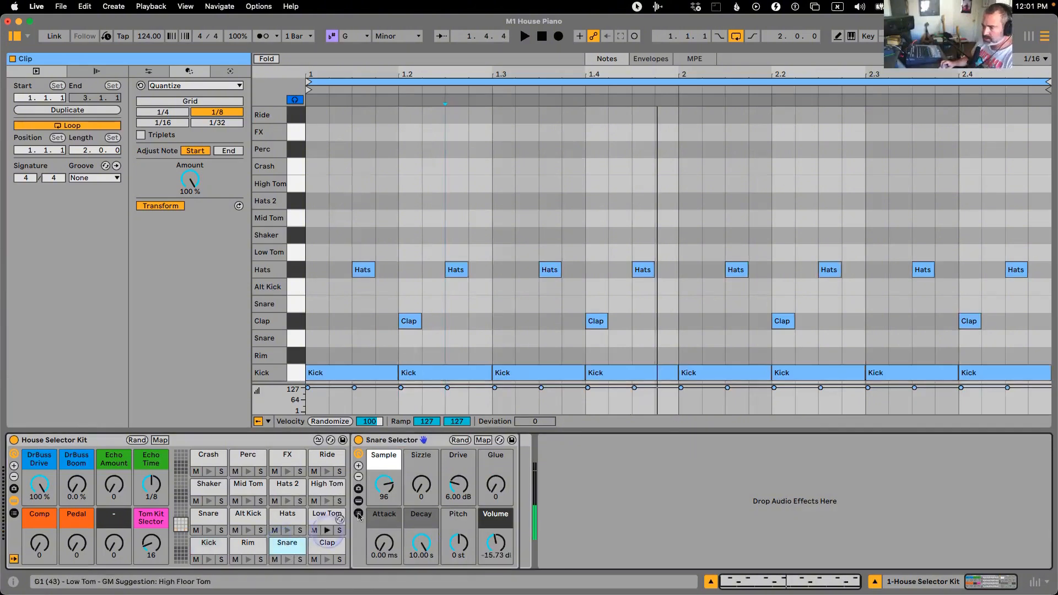
pyautogui.click(327, 543)
pyautogui.click(383, 485)
pyautogui.moveTo(383, 484); pyautogui.dragTo(380, 488)
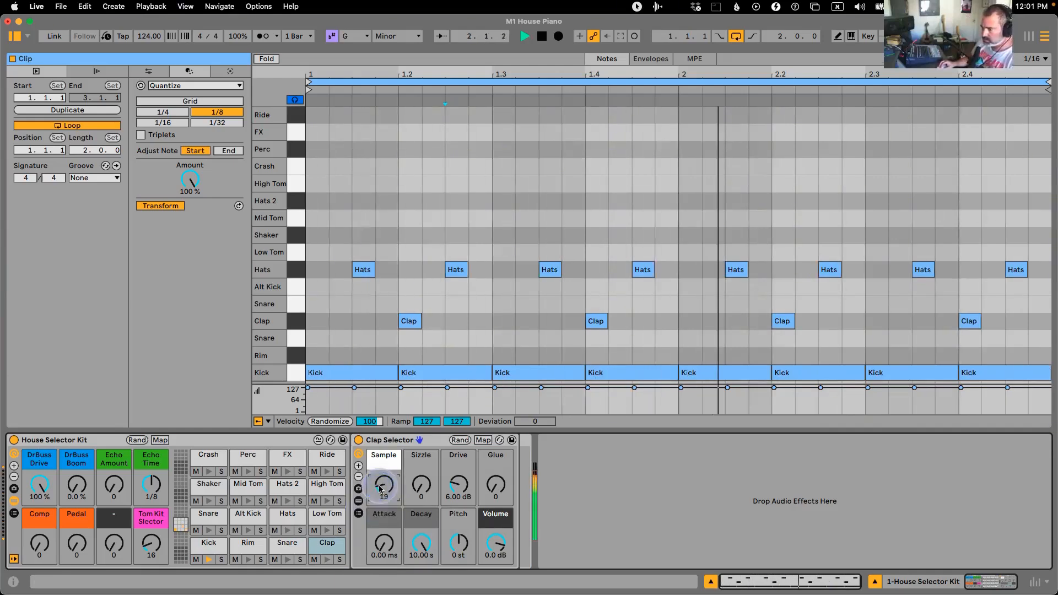
pyautogui.click(459, 537)
pyautogui.moveTo(462, 543); pyautogui.dragTo(462, 526)
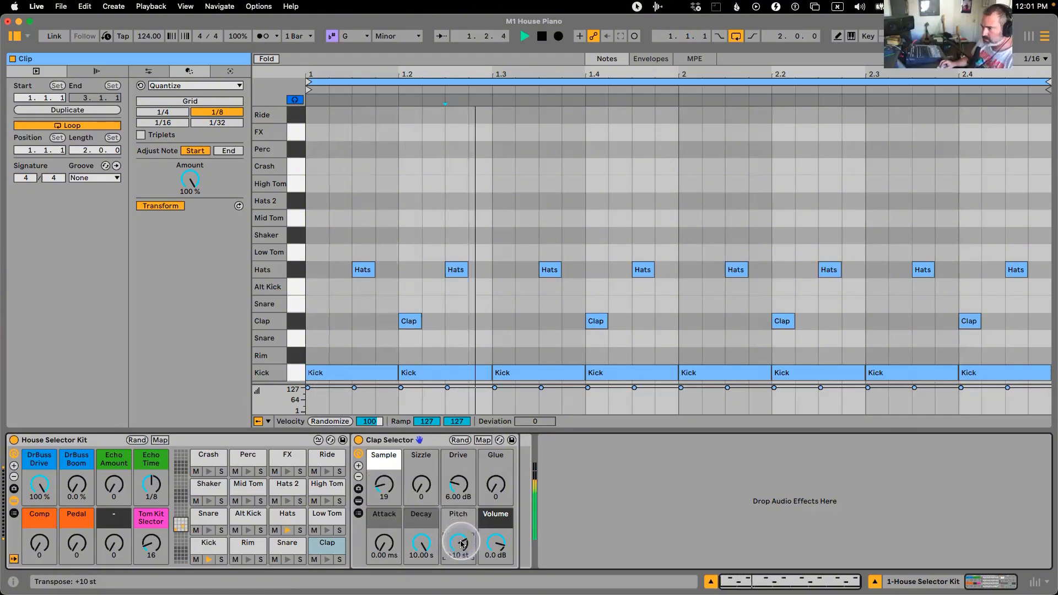
# Audition hat samples on the Hats pad while the loop plays and choose sample 15
pyautogui.click(287, 520)
pyautogui.click(384, 484)
pyautogui.moveTo(384, 485)
pyautogui.mouseDown()
pyautogui.moveTo(384, 502)
pyautogui.moveTo(383, 493)
pyautogui.mouseUp()
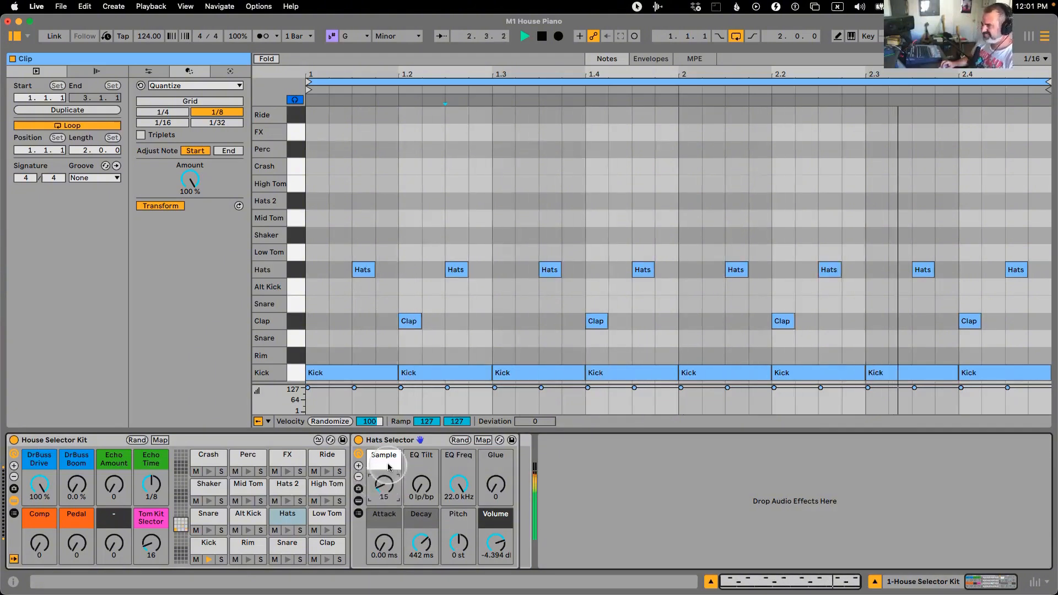
pyautogui.click(444, 481)
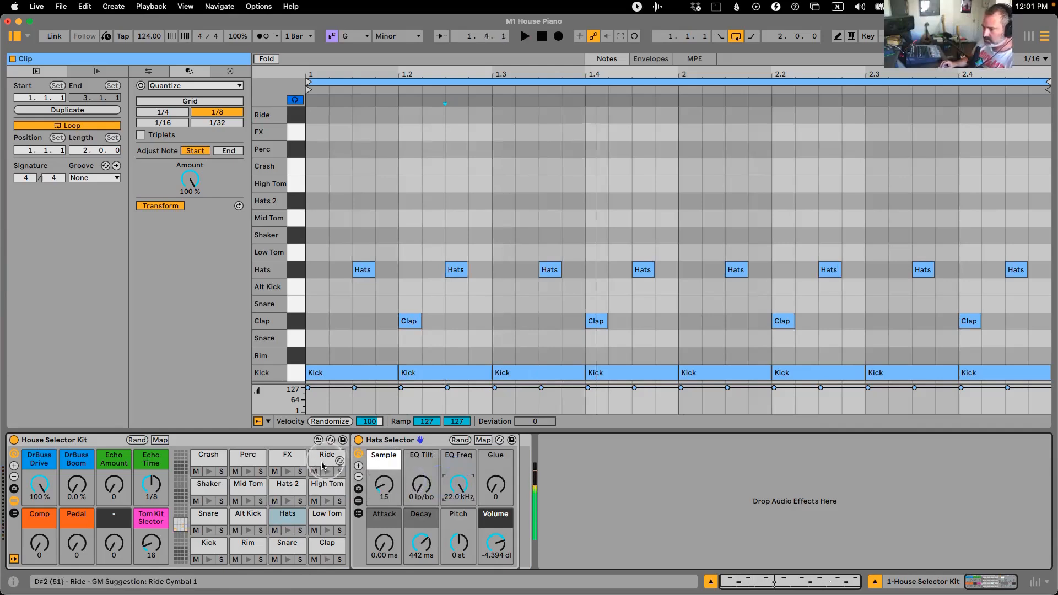
# Add a shaker note at 1.1.4 and set the shaker pad's sample to 48 while auditioning the loop
pyautogui.moveTo(385, 208); pyautogui.dragTo(386, 238)
pyautogui.press('space')
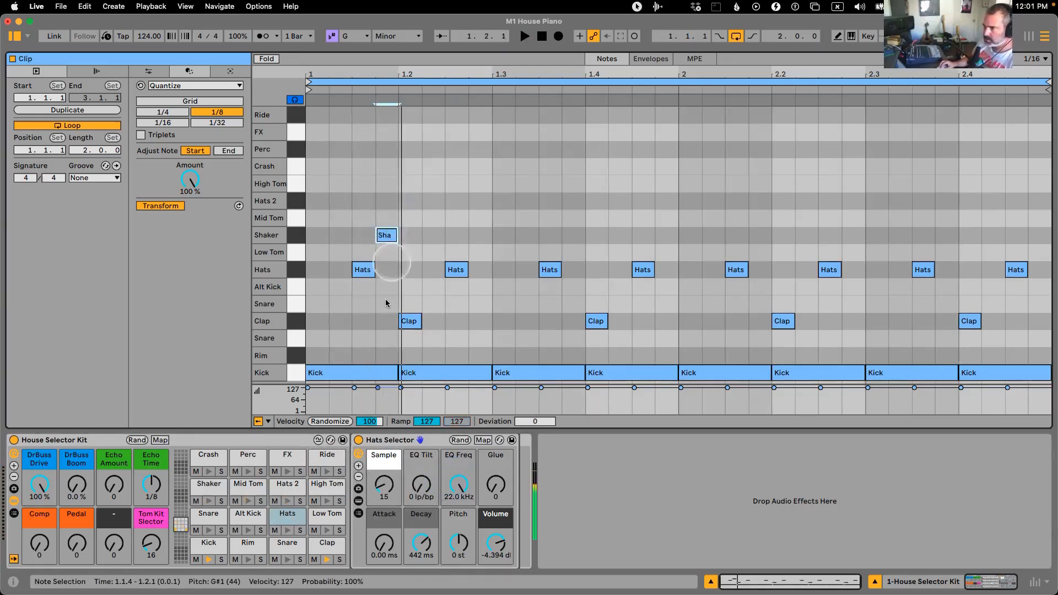
pyautogui.click(213, 487)
pyautogui.moveTo(387, 488); pyautogui.dragTo(386, 497)
pyautogui.press('space')
pyautogui.press('space')
pyautogui.press('space')
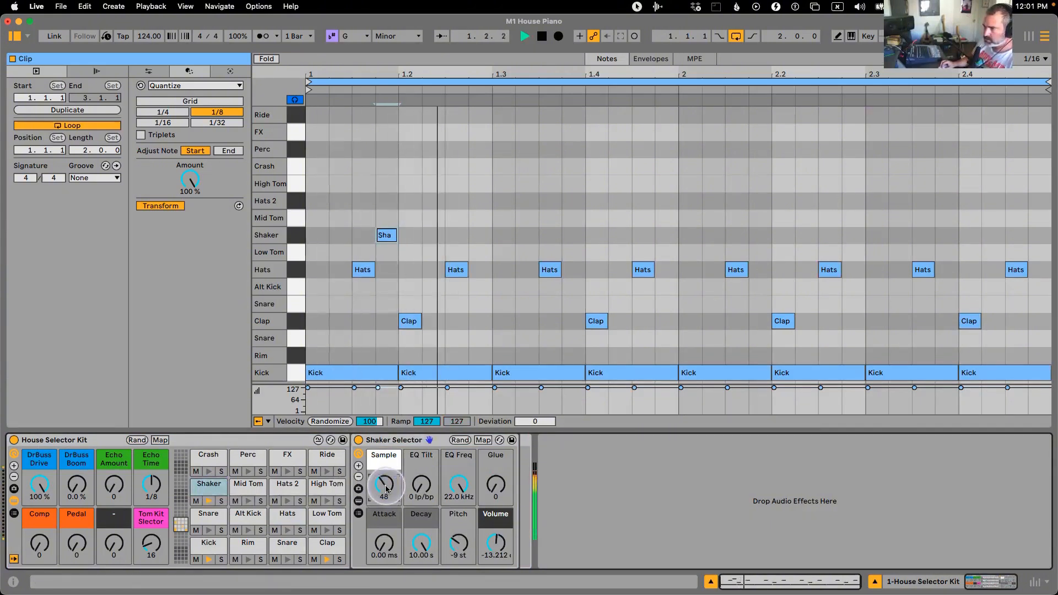
# Lower the velocity of the shaker note at 1.1.4 to 107
pyautogui.click(385, 235)
pyautogui.press('space')
pyautogui.moveTo(388, 235); pyautogui.dragTo(388, 246)
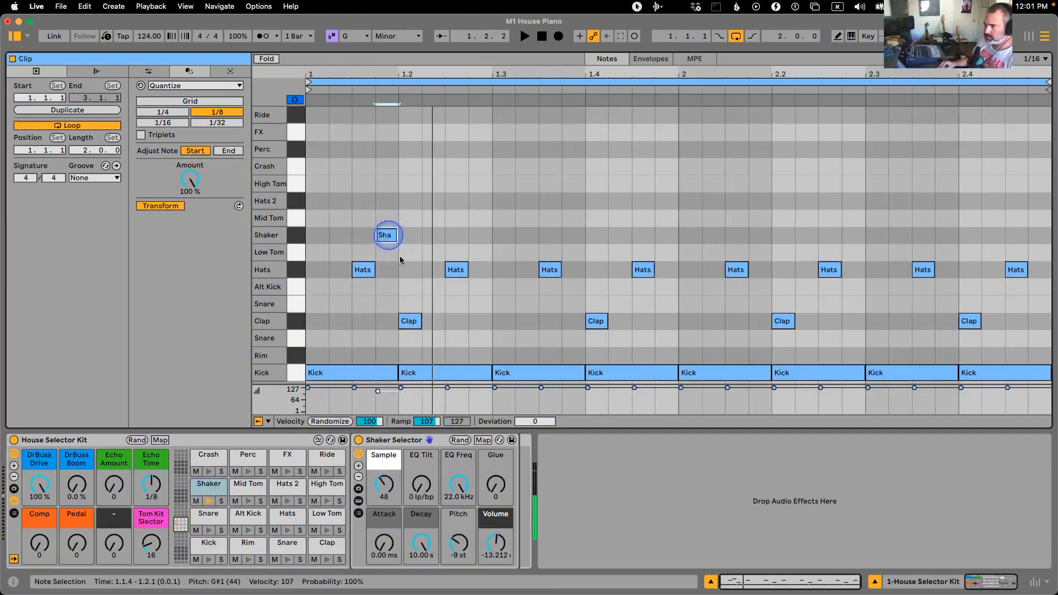
# Set the shaker pad's pitch to +5 st and its volume to about -44.5 dB, checking the sound in playback
pyautogui.press('space')
pyautogui.moveTo(458, 543); pyautogui.dragTo(502, 549)
pyautogui.press('space')
pyautogui.click(393, 235)
pyautogui.click(385, 237)
pyautogui.press('space')
pyautogui.press('space')
pyautogui.press('space')
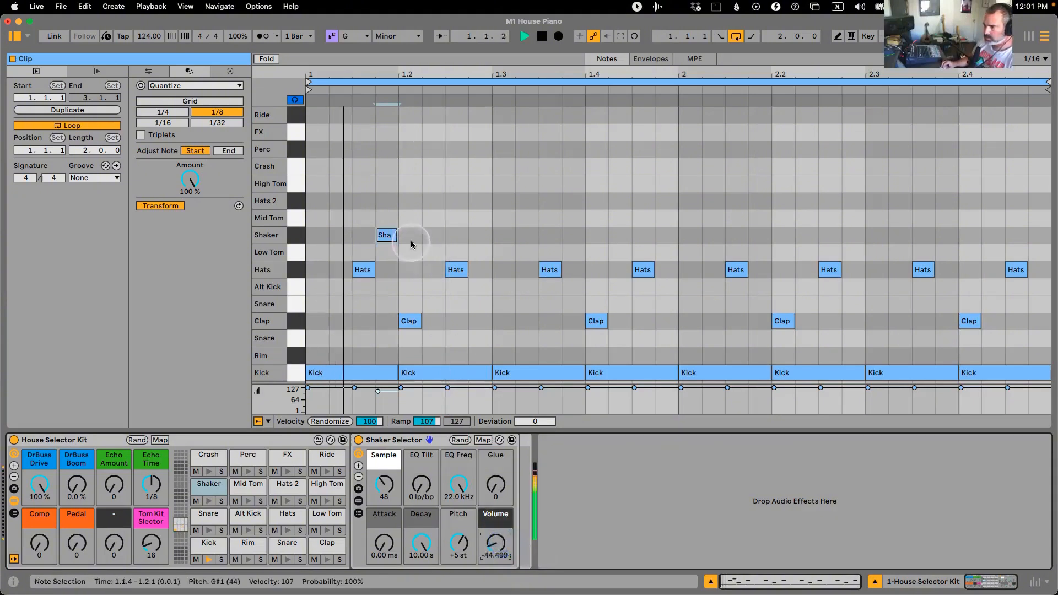
# Add shaker notes at 1.2.2, 1.2.3, 1.3.1, 1.3.4 and 1.4.2, checking them in playback
pyautogui.doubleClick(431, 236)
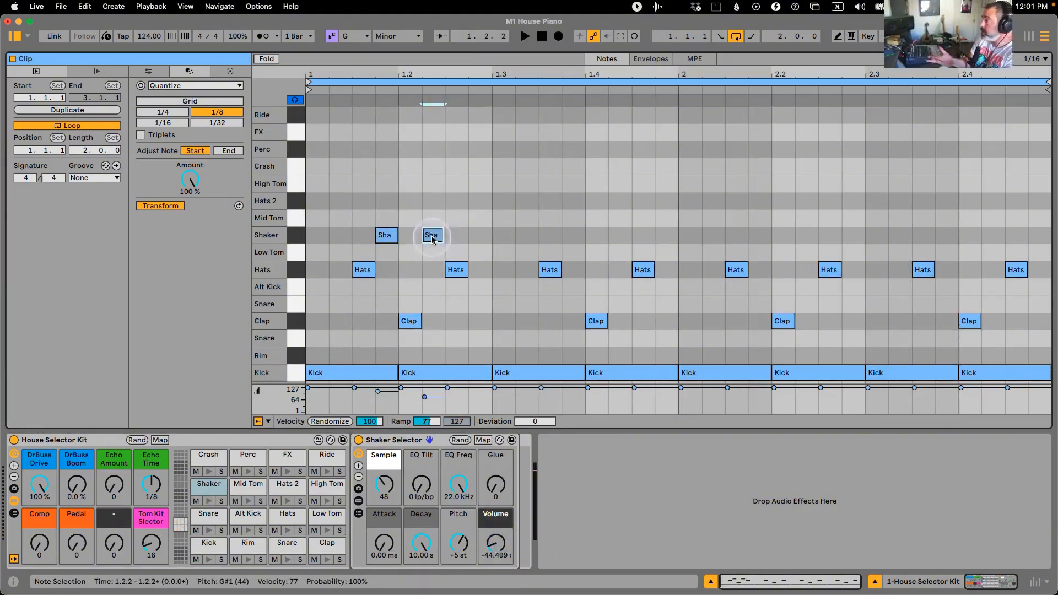
pyautogui.doubleClick(480, 236)
pyautogui.moveTo(480, 237); pyautogui.dragTo(456, 237)
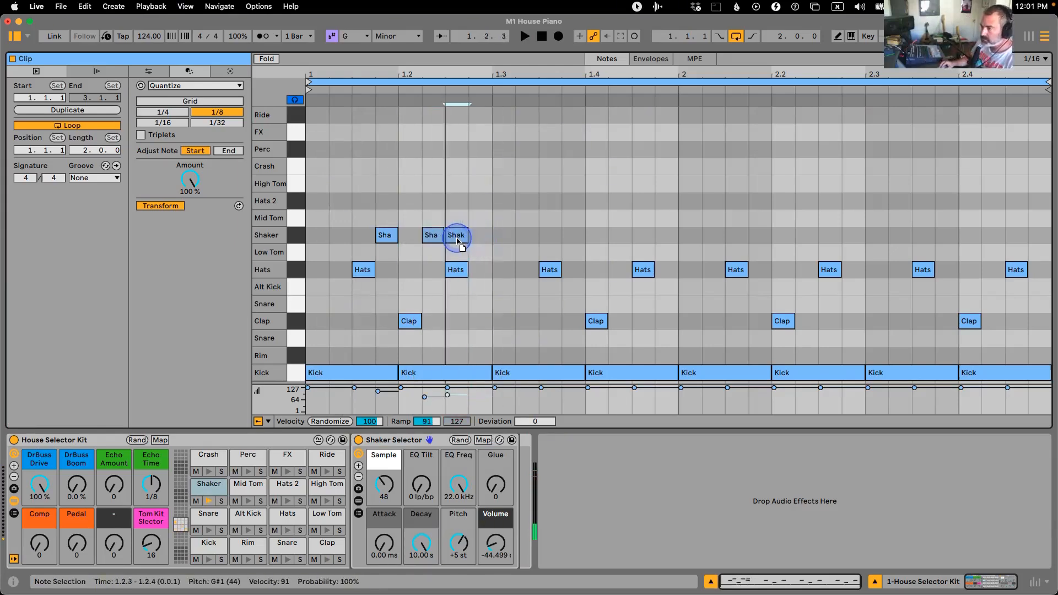
pyautogui.doubleClick(503, 236)
pyautogui.press('space')
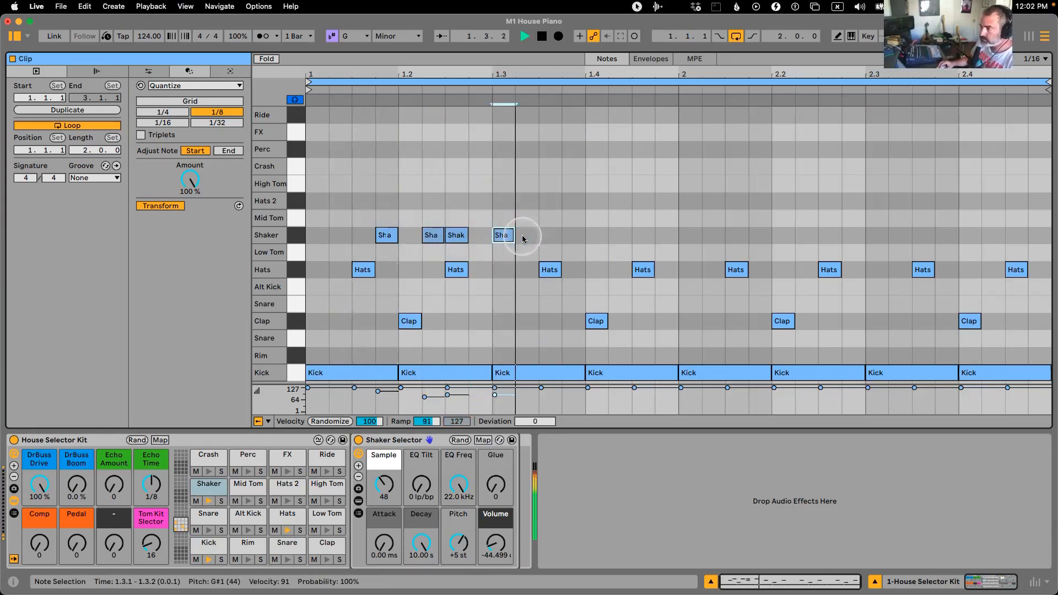
pyautogui.press('space')
pyautogui.doubleClick(572, 236)
pyautogui.press('space')
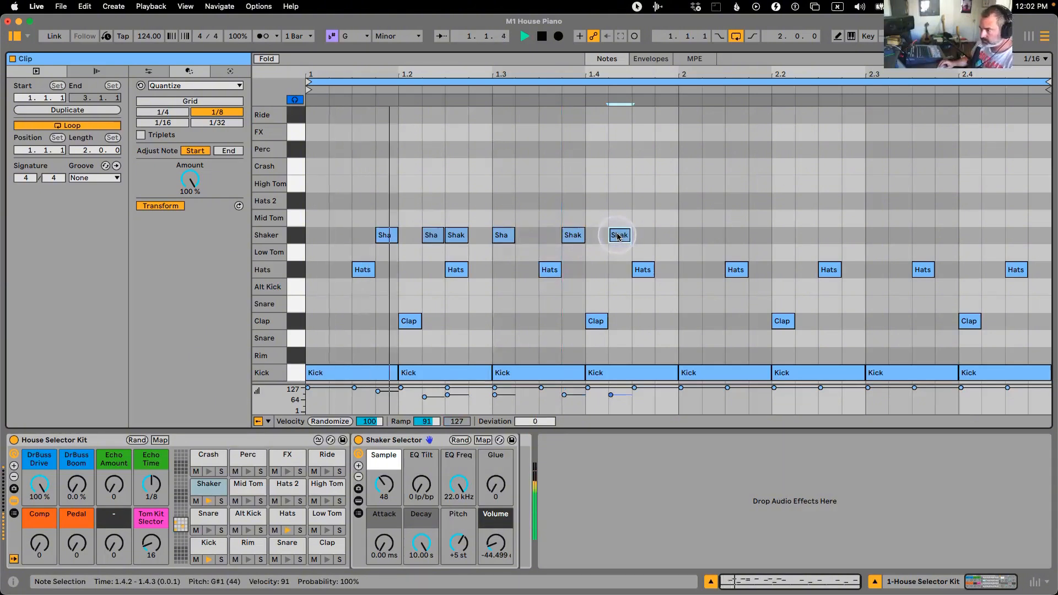
# Copy the shaker pattern into bar 2, move its last note to 2.4.3 and add another shaker note at 2.4.1
pyautogui.press('space')
pyautogui.press('super+a')
pyautogui.press('super+d')
pyautogui.click(936, 204)
pyautogui.moveTo(991, 234); pyautogui.dragTo(1026, 236)
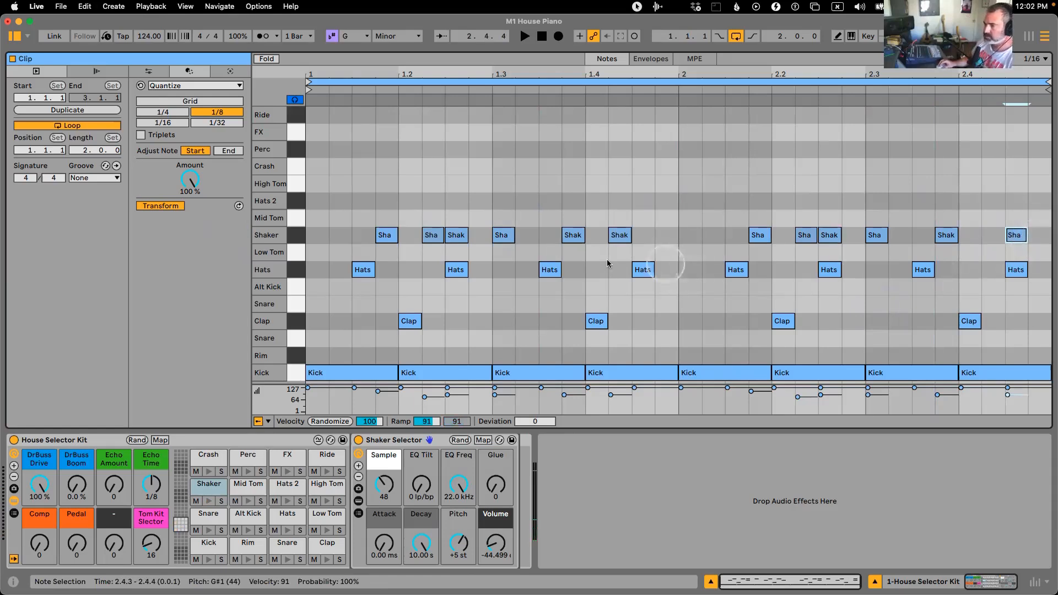
pyautogui.doubleClick(968, 235)
# Randomize the velocities of the bar 1 shaker notes with an amount of 45
pyautogui.moveTo(1036, 217); pyautogui.dragTo(370, 249)
pyautogui.moveTo(360, 187); pyautogui.dragTo(674, 237)
pyautogui.click(330, 422)
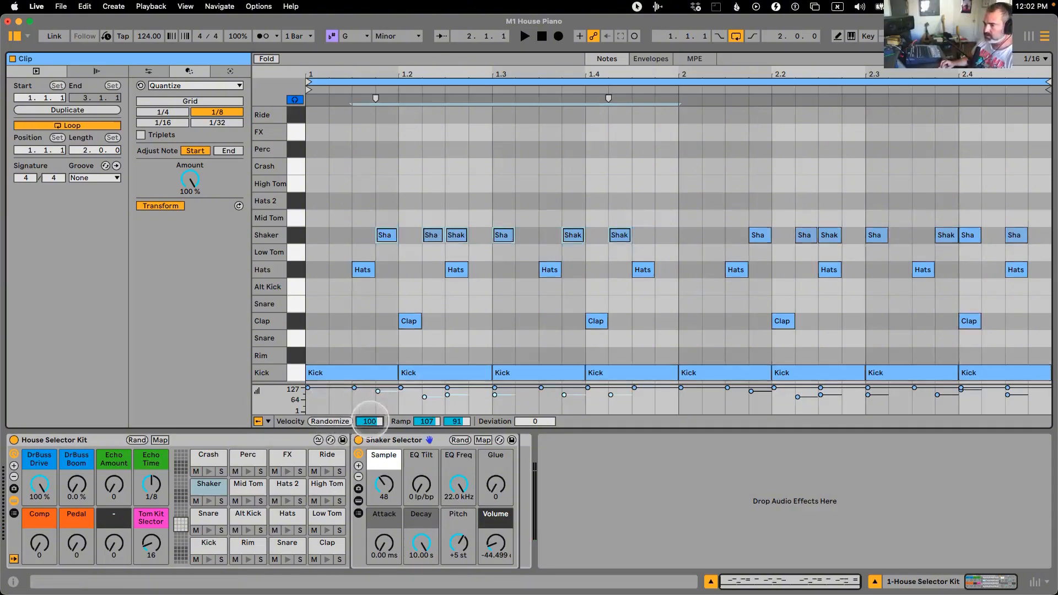
pyautogui.moveTo(370, 421); pyautogui.dragTo(370, 420)
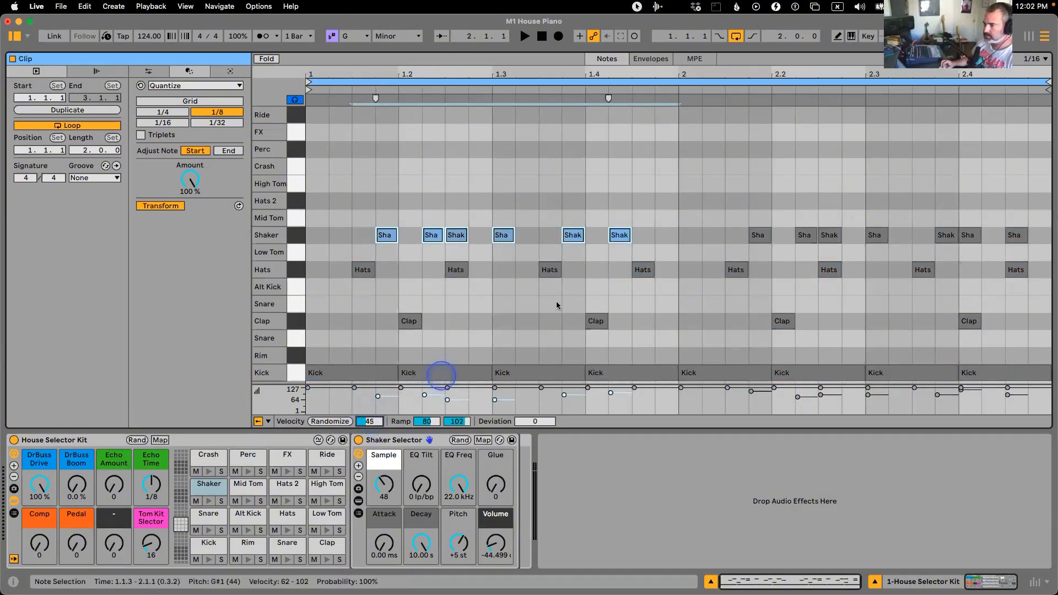
# Duplicate the bar 1 shaker notes with their velocities into bar 2 and play the loop
pyautogui.moveTo(677, 210); pyautogui.dragTo(107, 247)
pyautogui.press('super+d')
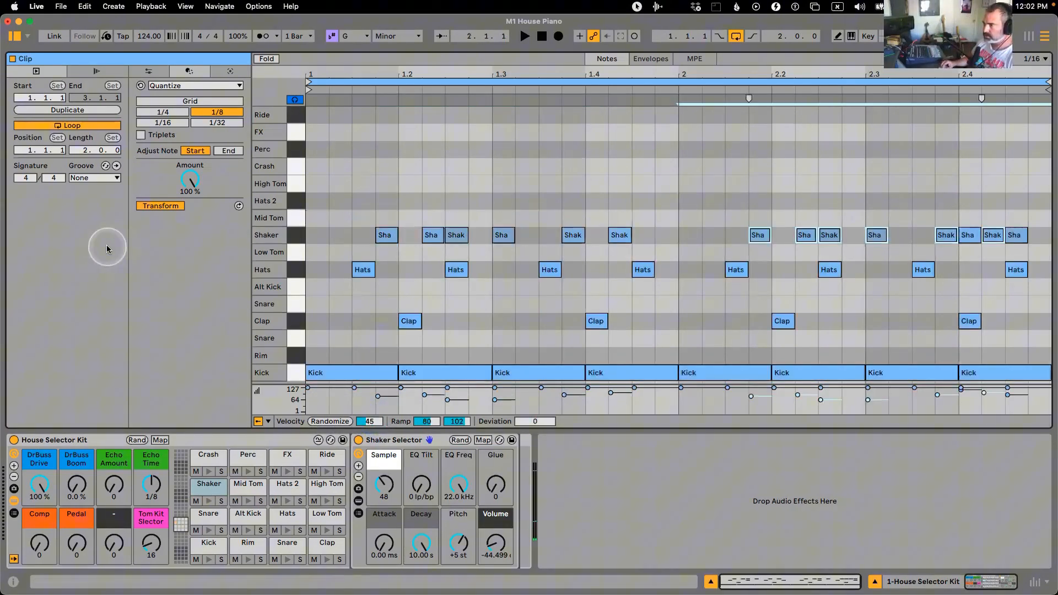
pyautogui.press('space')
pyautogui.click(946, 191)
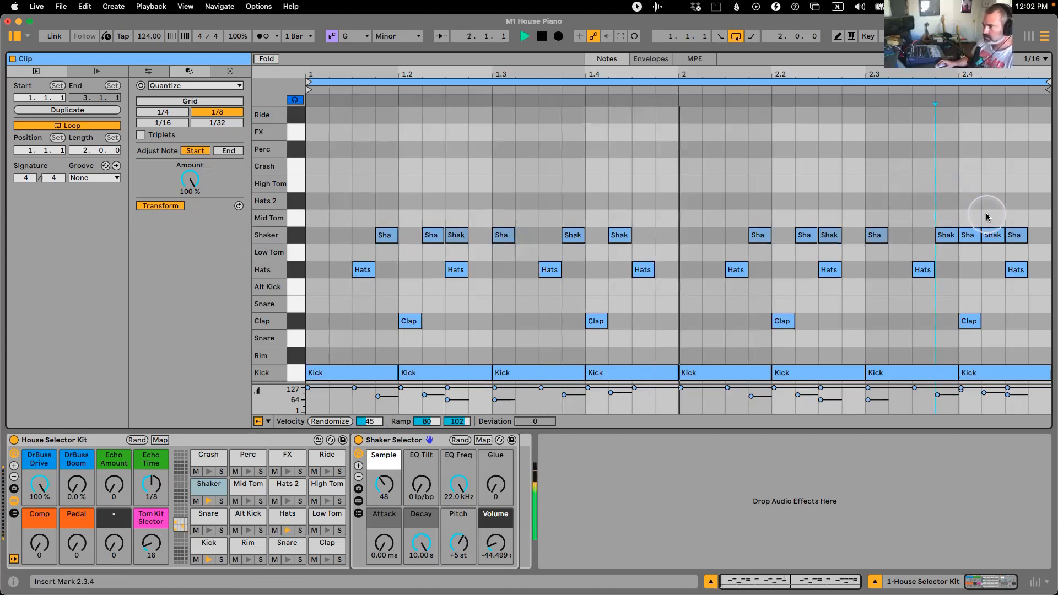
pyautogui.press('space')
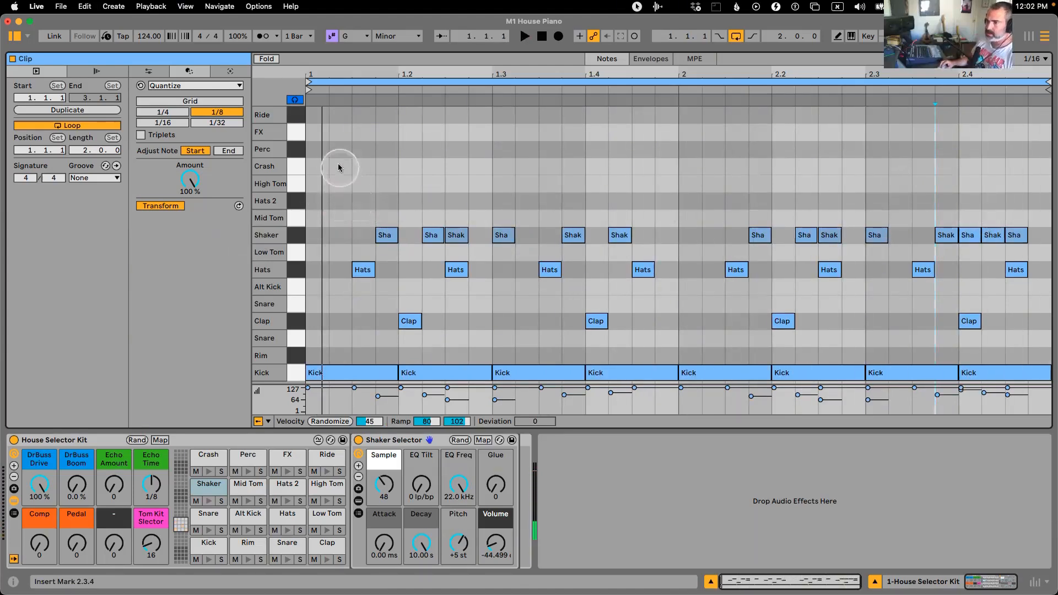
# Discard a trial Hats 2 note at 1.1.3 and place a note in bar 1 on the Snare row below Clap
pyautogui.doubleClick(350, 205)
pyautogui.press('super+z')
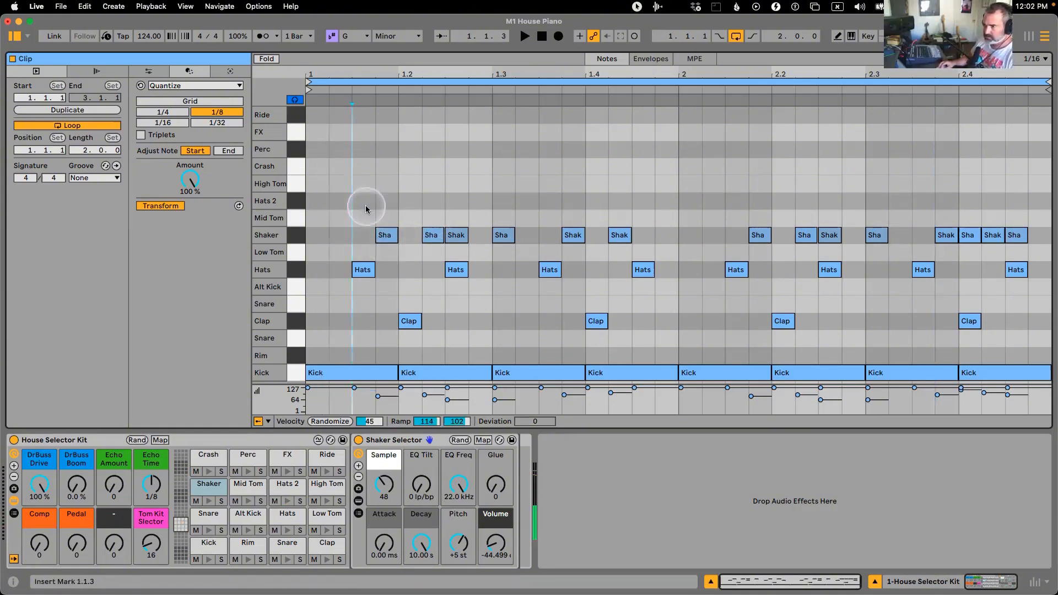
pyautogui.doubleClick(453, 305)
pyautogui.moveTo(460, 306); pyautogui.dragTo(452, 338)
pyautogui.moveTo(378, 487); pyautogui.dragTo(377, 496)
pyautogui.moveTo(455, 338); pyautogui.dragTo(339, 344)
# Set the snare's sample to 115 and volume to about -34.8 dB during playback, and place snare notes at 1.2.4 and 1.3.2
pyautogui.press('space')
pyautogui.moveTo(387, 481); pyautogui.dragTo(387, 448)
pyautogui.press('space')
pyautogui.moveTo(495, 544); pyautogui.dragTo(467, 545)
pyautogui.press('space')
pyautogui.press('space')
pyautogui.press('space')
pyautogui.press('space')
pyautogui.press('space')
pyautogui.moveTo(339, 336); pyautogui.dragTo(530, 341)
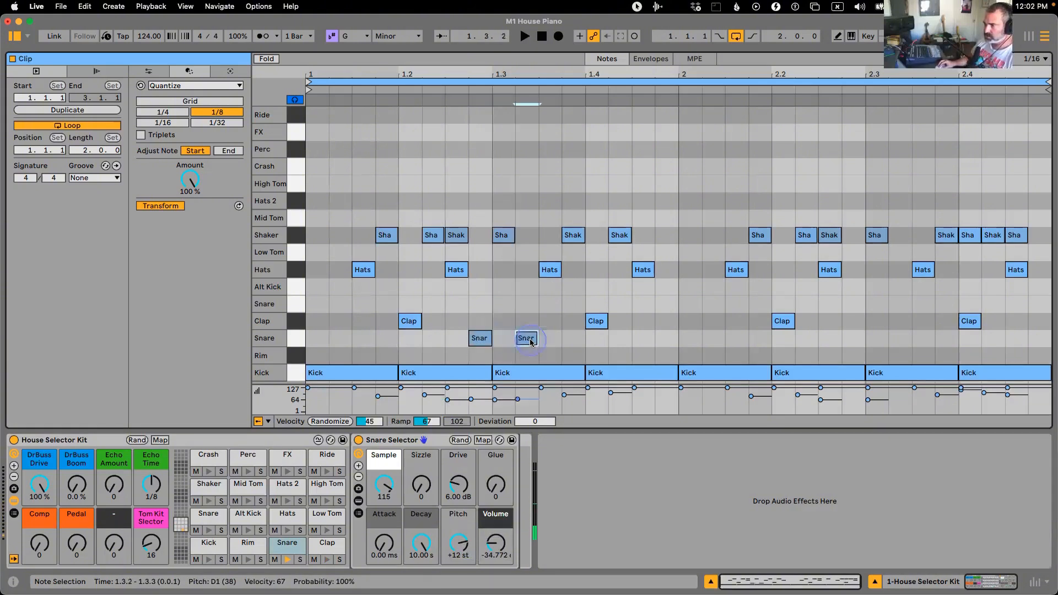
# Apply the Swing Logic 16ths 59 groove to the clip and play the loop
pyautogui.click(90, 177)
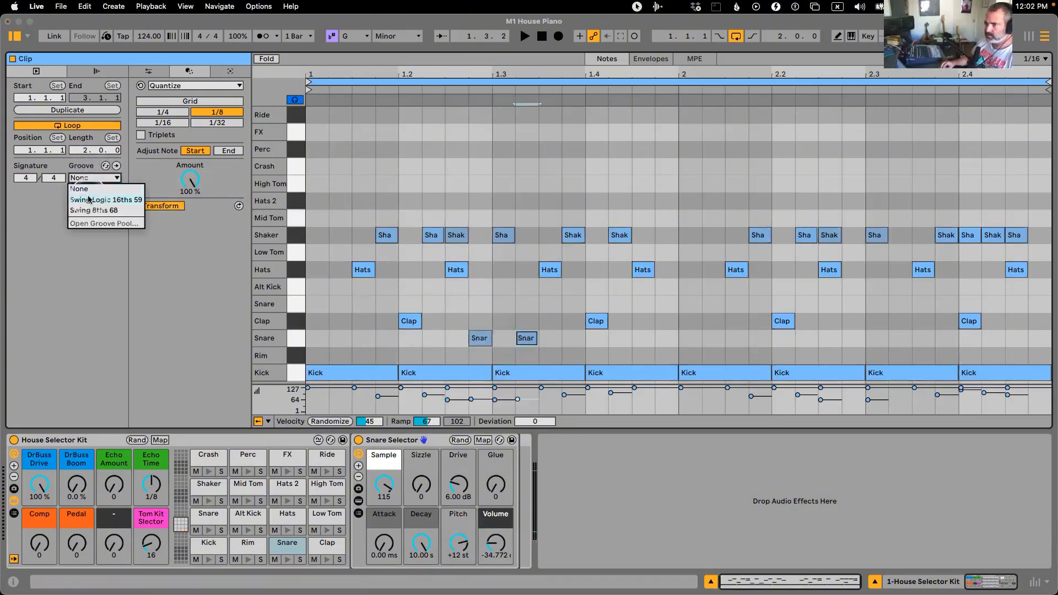
pyautogui.click(89, 201)
pyautogui.click(237, 37)
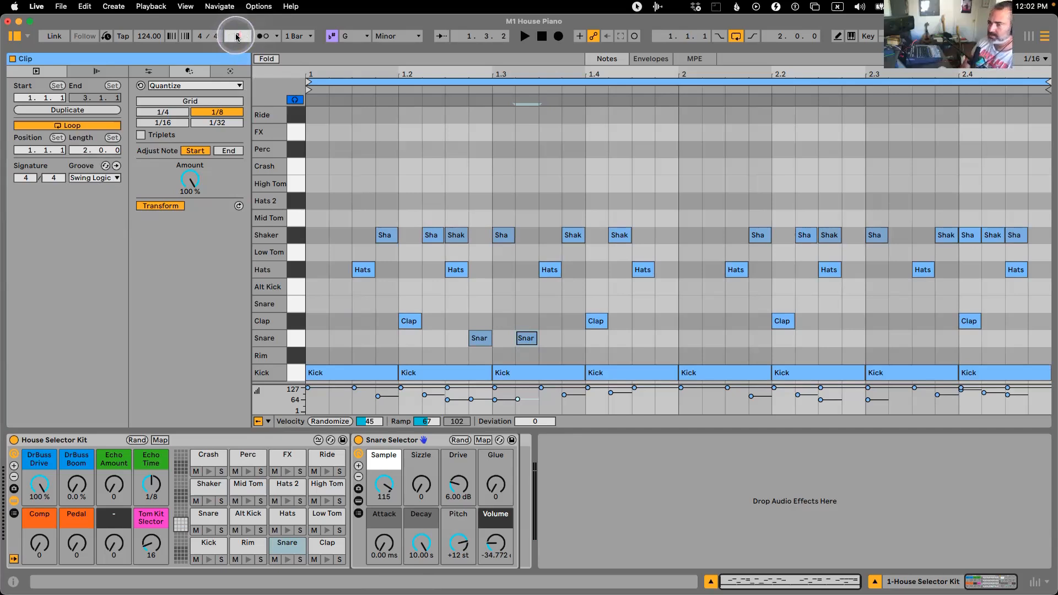
pyautogui.press('space')
pyautogui.click(555, 320)
pyautogui.press('space')
# Set the groove to None to compare the playback, and reapply Swing Logic 16ths 59
pyautogui.click(79, 180)
pyautogui.click(80, 187)
pyautogui.press('space')
pyautogui.click(83, 179)
pyautogui.click(82, 200)
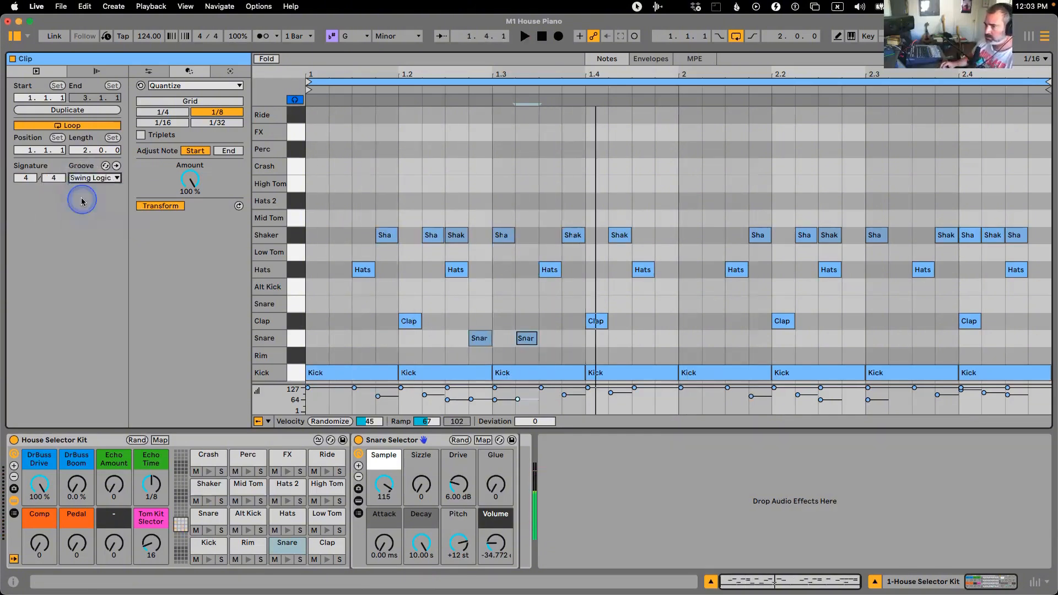
# Commit the groove to the clip's notes to see how they shift, and undo the commit
pyautogui.click(137, 180)
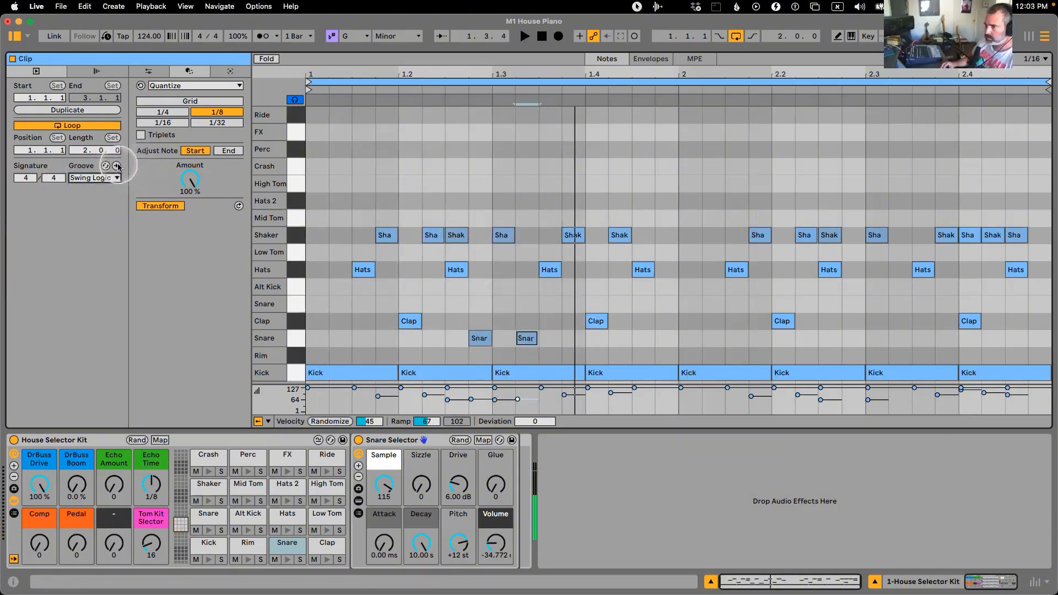
pyautogui.click(116, 166)
pyautogui.press('super+z')
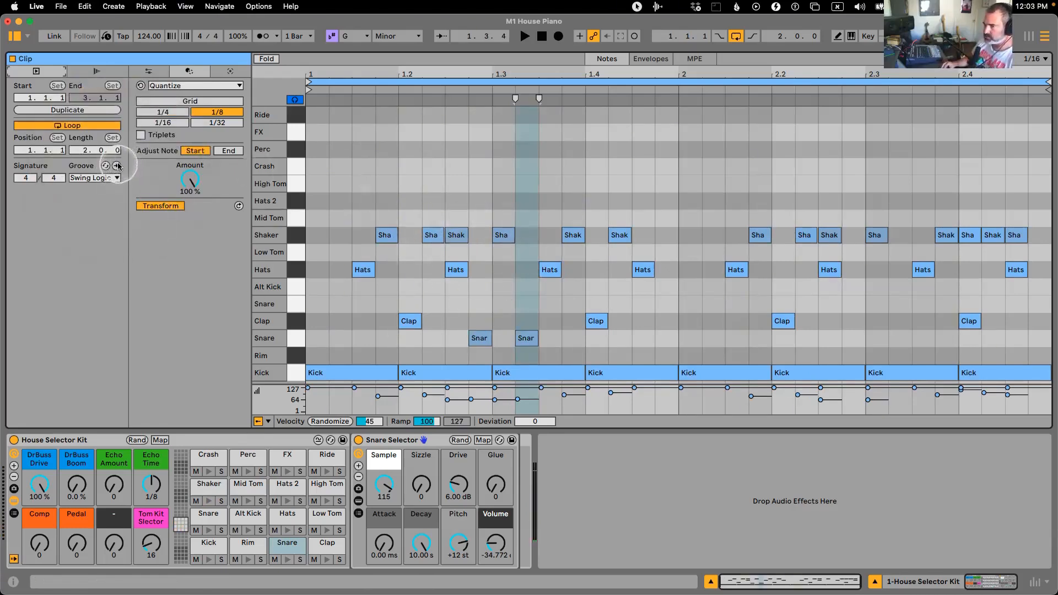
pyautogui.click(117, 166)
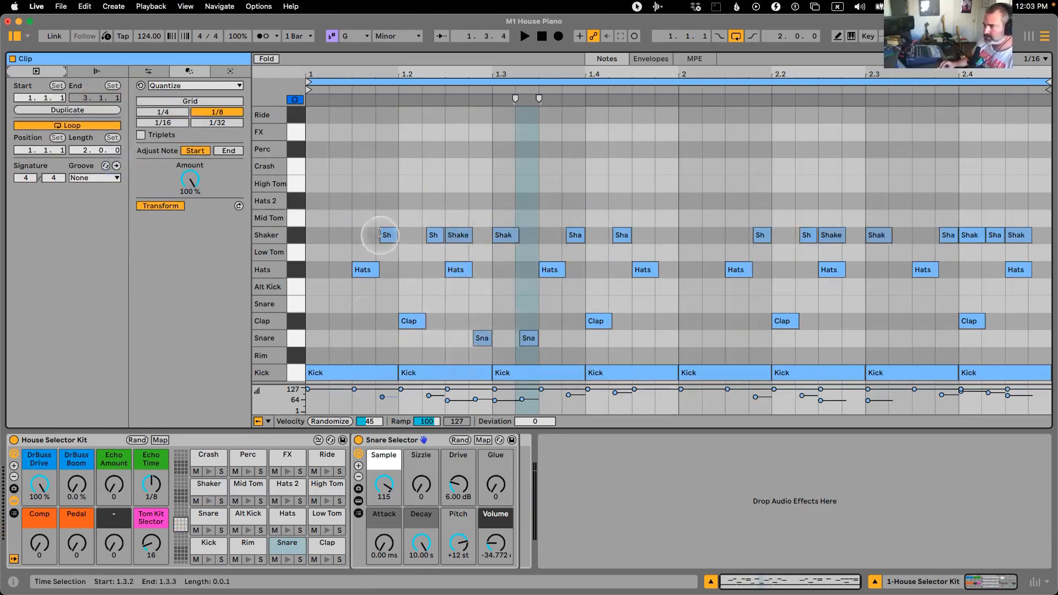
pyautogui.press('super+z')
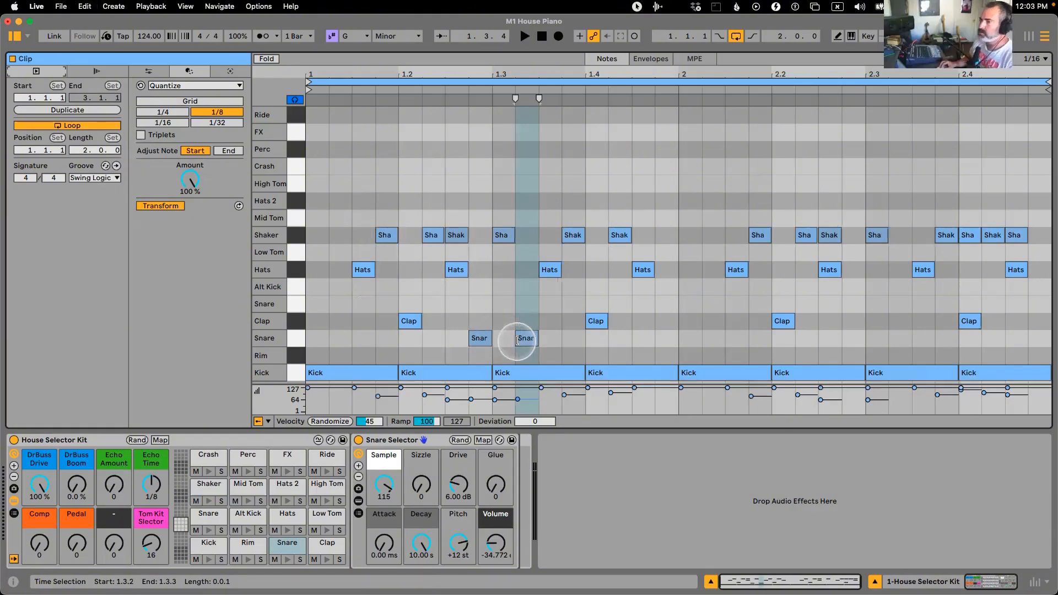
# Add snare notes at 2.1.4, 2.2.4, 2.3.3, 2.3.4 and 2.4.3 with varied velocities, checking the loop in playback
pyautogui.press('space')
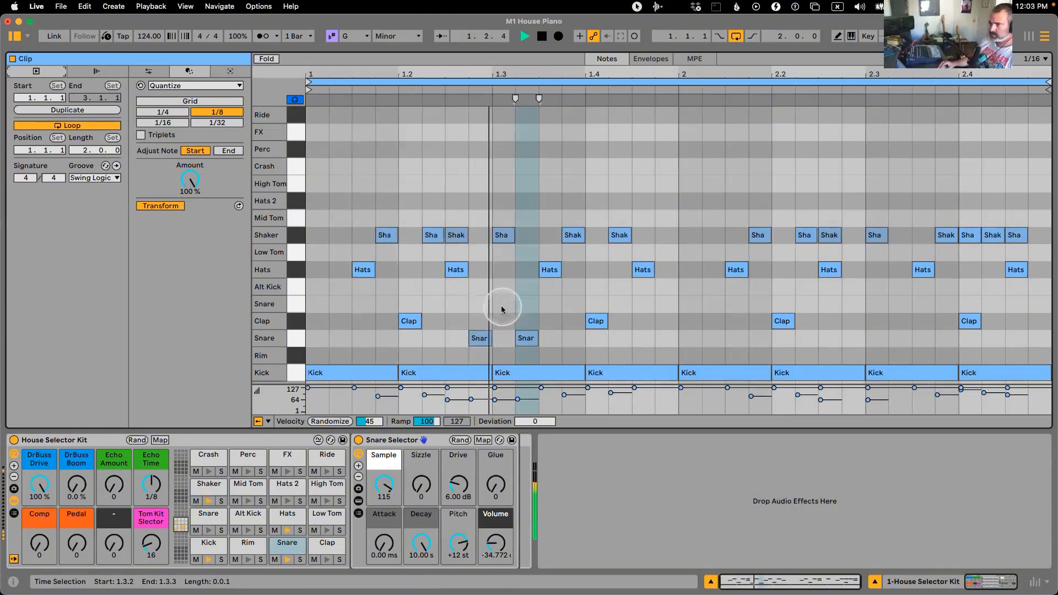
pyautogui.press('space')
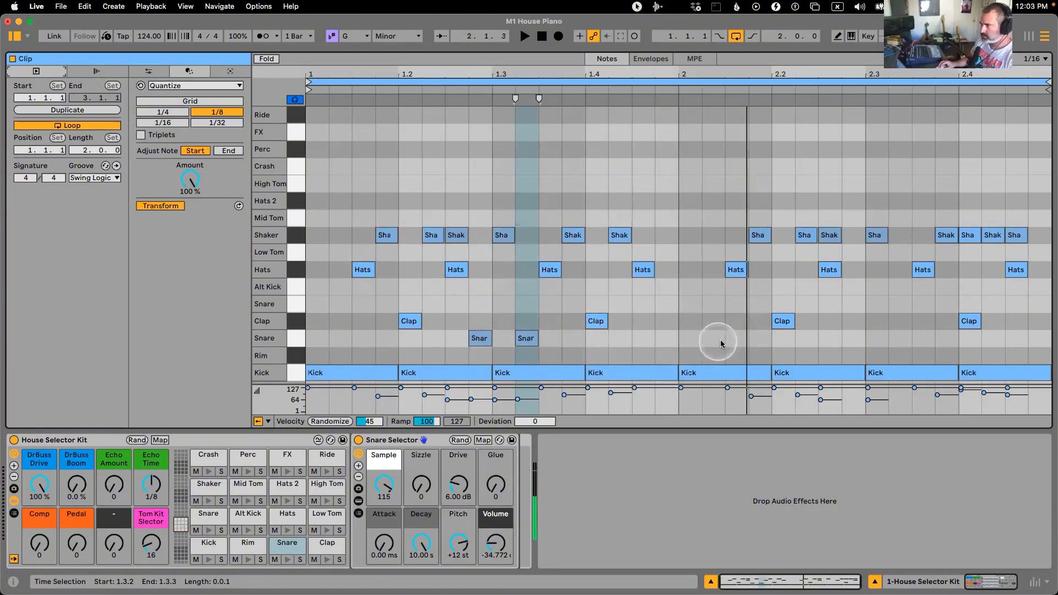
pyautogui.doubleClick(759, 338)
pyautogui.doubleClick(853, 338)
pyautogui.doubleClick(895, 339)
pyautogui.moveTo(901, 339); pyautogui.dragTo(920, 374)
pyautogui.doubleClick(951, 339)
pyautogui.moveTo(946, 335); pyautogui.dragTo(946, 347)
pyautogui.doubleClick(1016, 338)
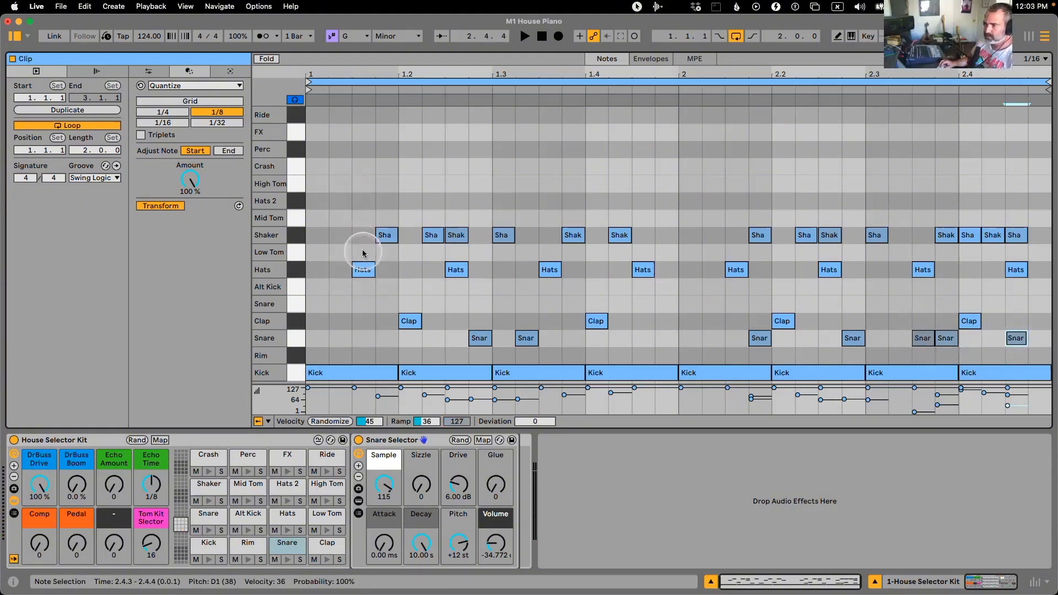
pyautogui.press('space')
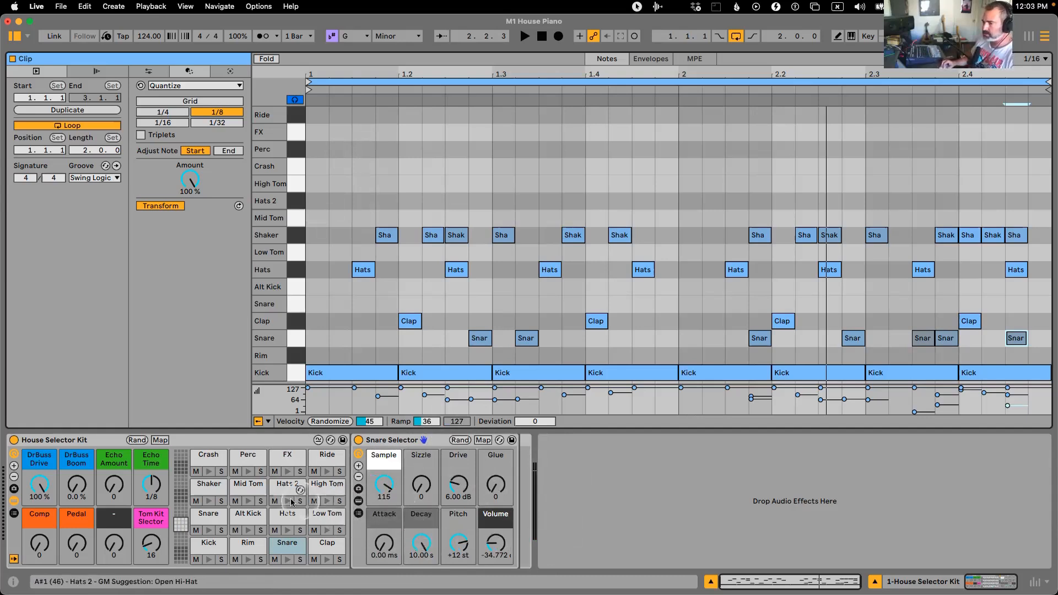
# Show the Perc pad's controls, add a perc note at 1.1.1 and duplicate it to fill the first eight sixteenths
pyautogui.click(247, 457)
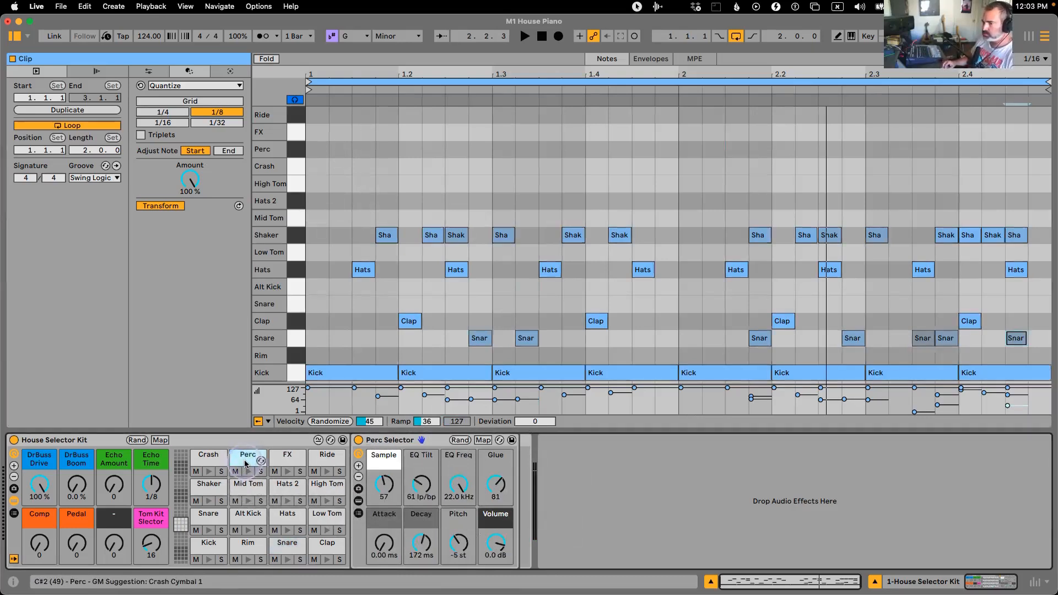
pyautogui.doubleClick(327, 146)
pyautogui.press('super+d')
pyautogui.press('super+d')
pyautogui.press('super+d')
pyautogui.press('super+d')
pyautogui.press('super+d')
pyautogui.press('super+d')
pyautogui.press('super+d')
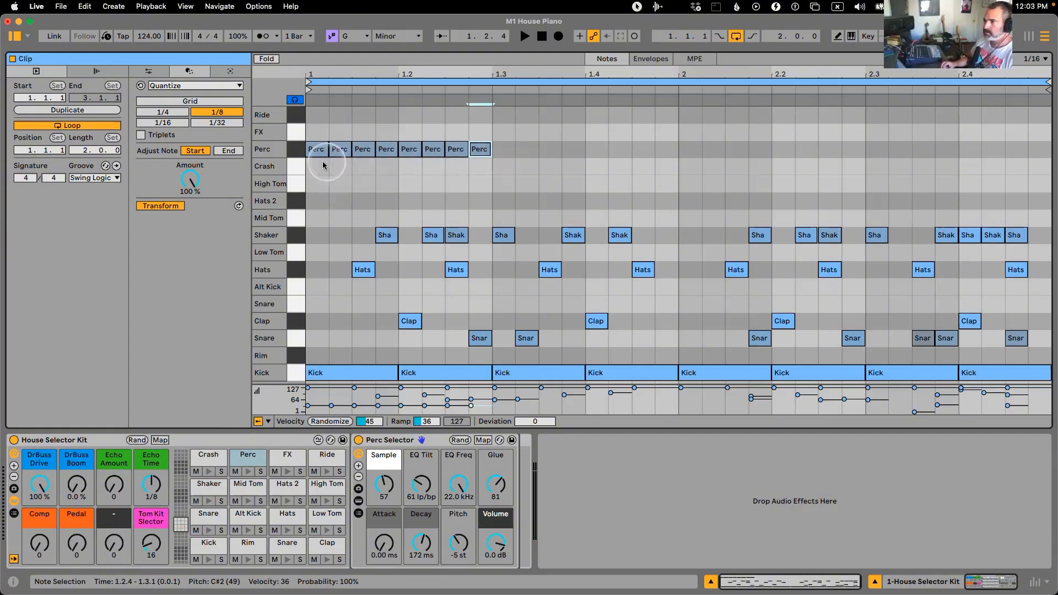
# Randomize the eight perc notes' velocities with an amount of 99 and duplicate them to the end of bar 2
pyautogui.moveTo(481, 134); pyautogui.dragTo(316, 160)
pyautogui.moveTo(366, 422); pyautogui.dragTo(369, 410)
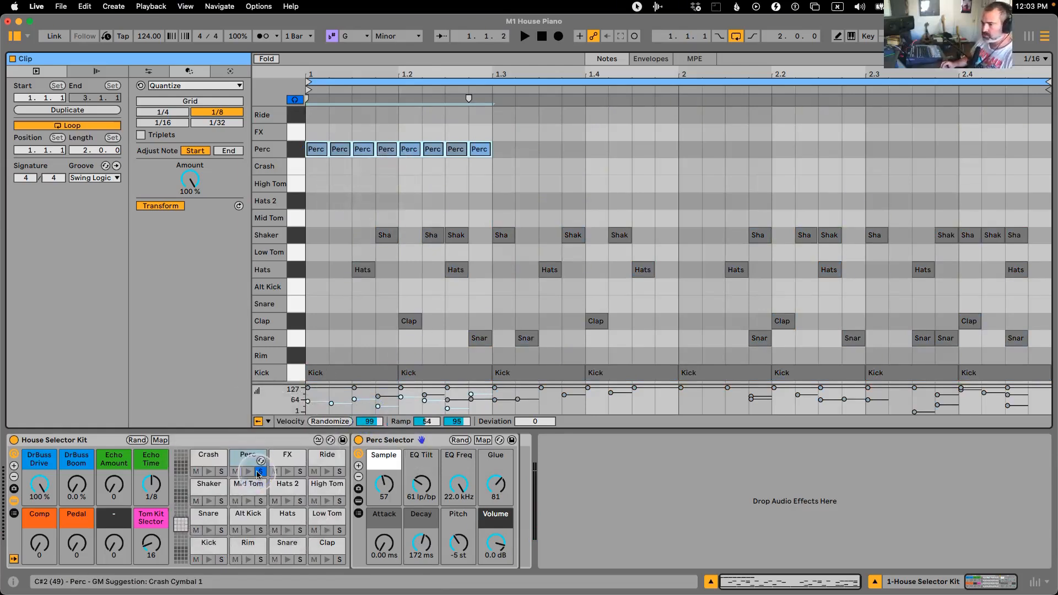
pyautogui.moveTo(485, 127); pyautogui.dragTo(251, 166)
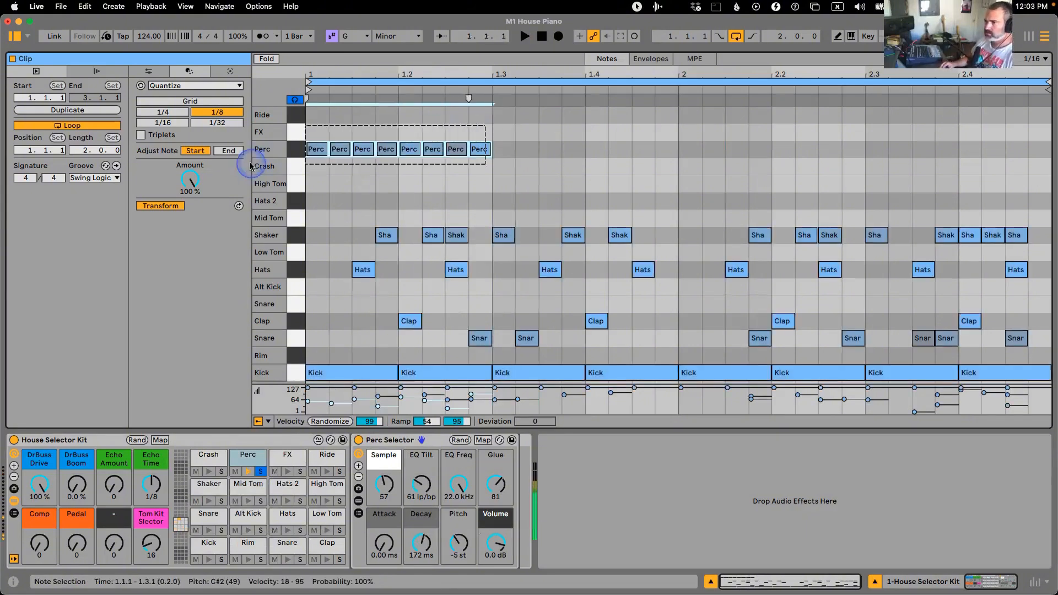
pyautogui.hotkey('ctrl', 'd')
pyautogui.hotkey('ctrl', 'd')
pyautogui.hotkey('ctrl', 'd')
pyautogui.click(562, 167)
# Randomize the velocities of the perc notes from 2.3.4 onward with an amount of 99 and play the loop
pyautogui.moveTo(936, 141); pyautogui.dragTo(1035, 154)
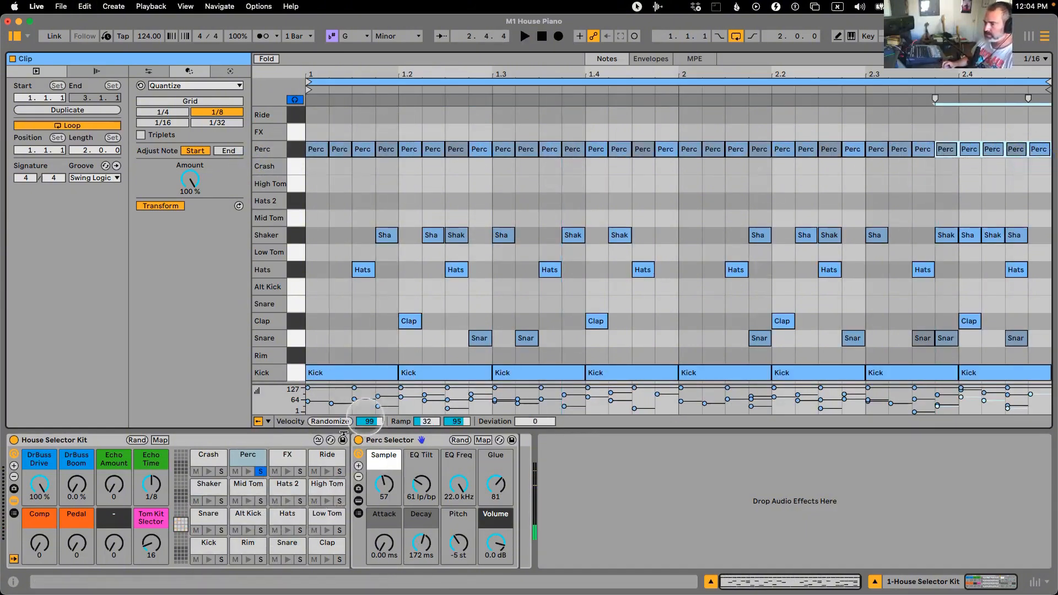
pyautogui.press('space')
pyautogui.click(471, 188)
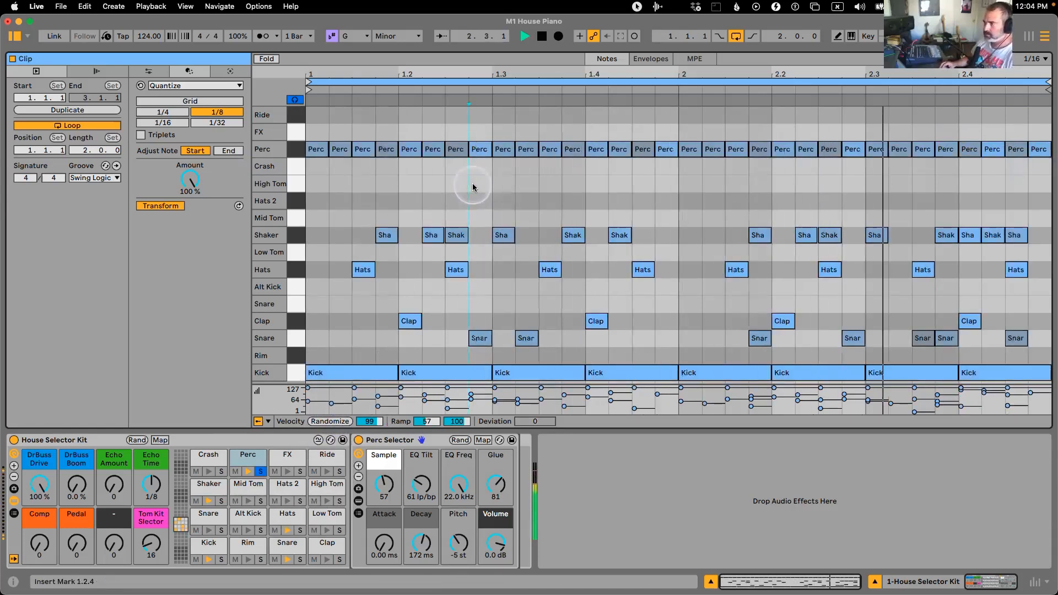
pyautogui.press('space')
# Search the plug-ins for "stfu", load STFU after the Perc Selector, audition it in playback and close its window
pyautogui.click(250, 470)
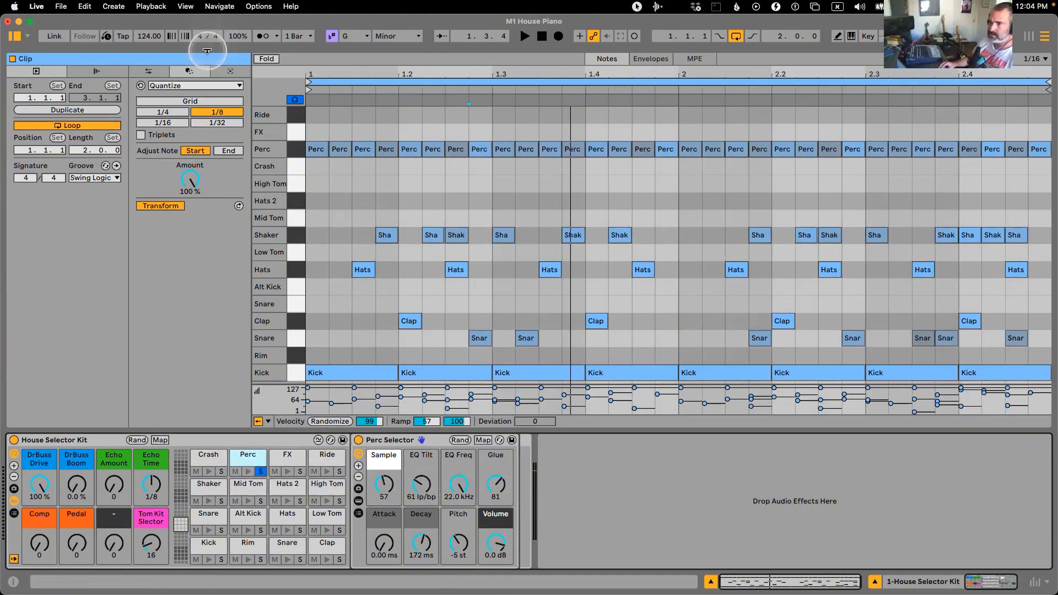
pyautogui.moveTo(214, 51); pyautogui.dragTo(215, 293)
pyautogui.scroll(-2, 61, 161)
pyautogui.click(38, 177)
pyautogui.click(71, 61)
pyautogui.write('stfu')
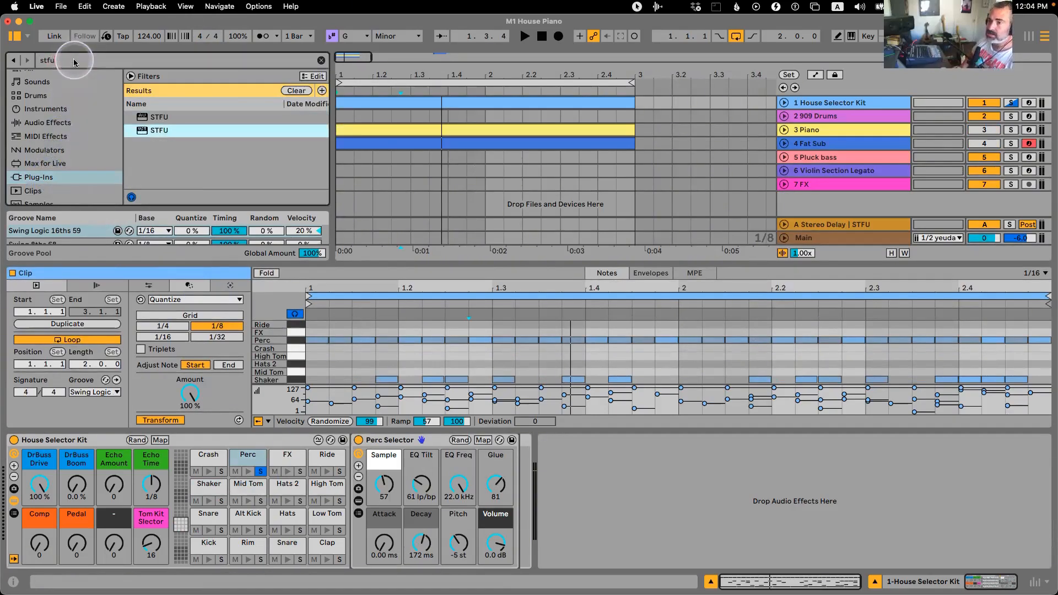
pyautogui.moveTo(147, 132); pyautogui.dragTo(501, 469)
pyautogui.press('space')
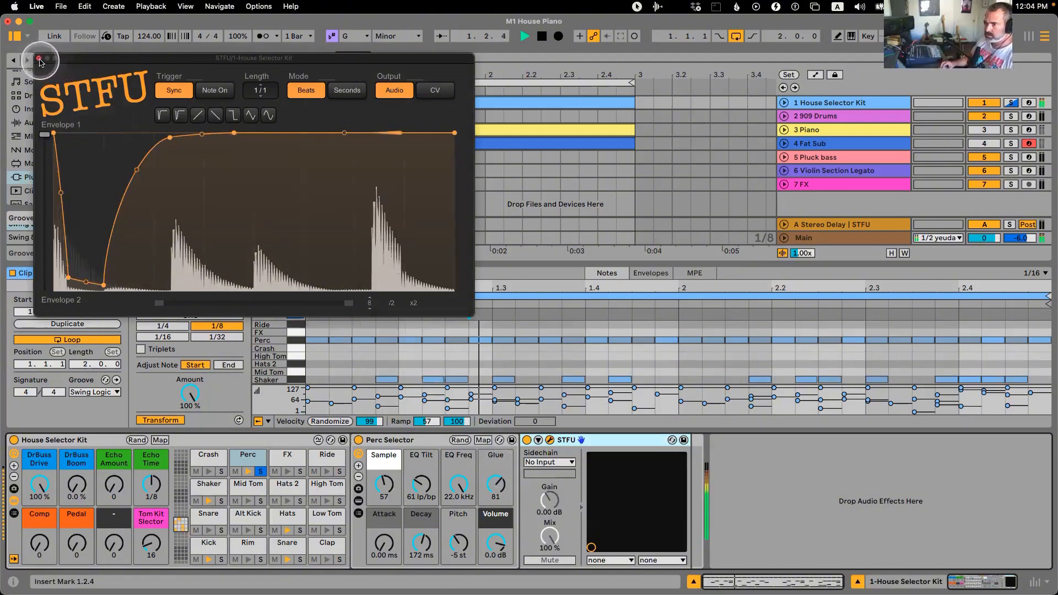
pyautogui.click(39, 59)
pyautogui.moveTo(437, 259); pyautogui.dragTo(437, 36)
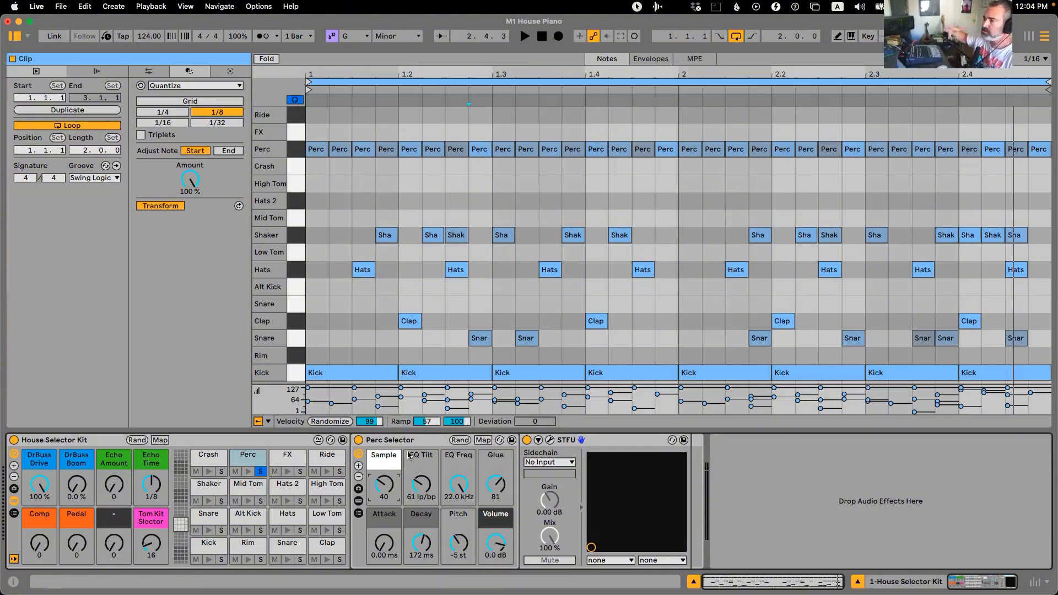
# Add an LFO modulator after STFU in the Perc pad's device chain
pyautogui.moveTo(316, 51); pyautogui.dragTo(325, 251)
pyautogui.click(51, 126)
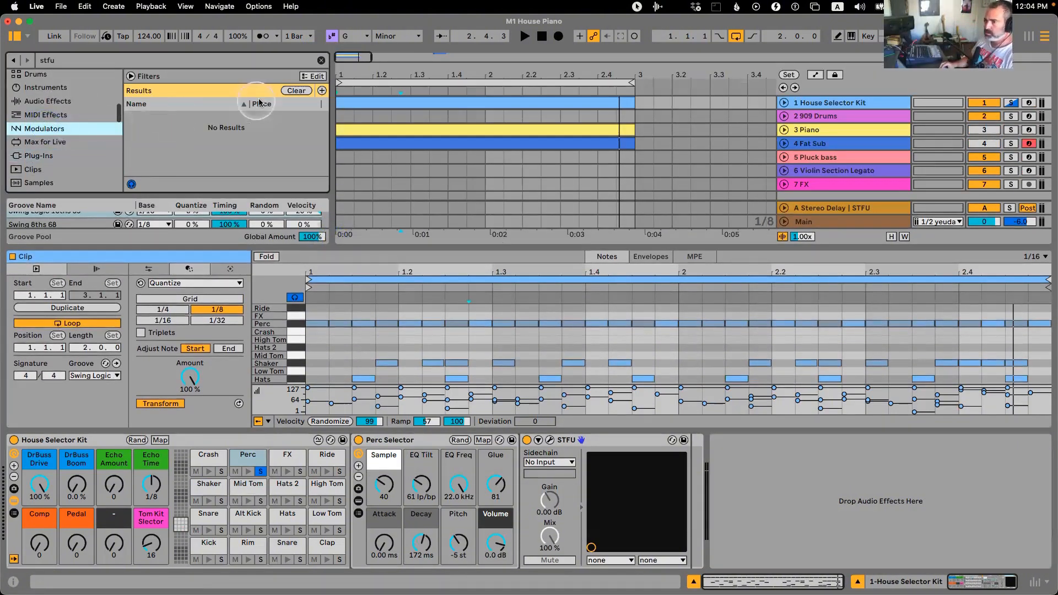
pyautogui.click(158, 138)
pyautogui.moveTo(158, 139); pyautogui.dragTo(730, 487)
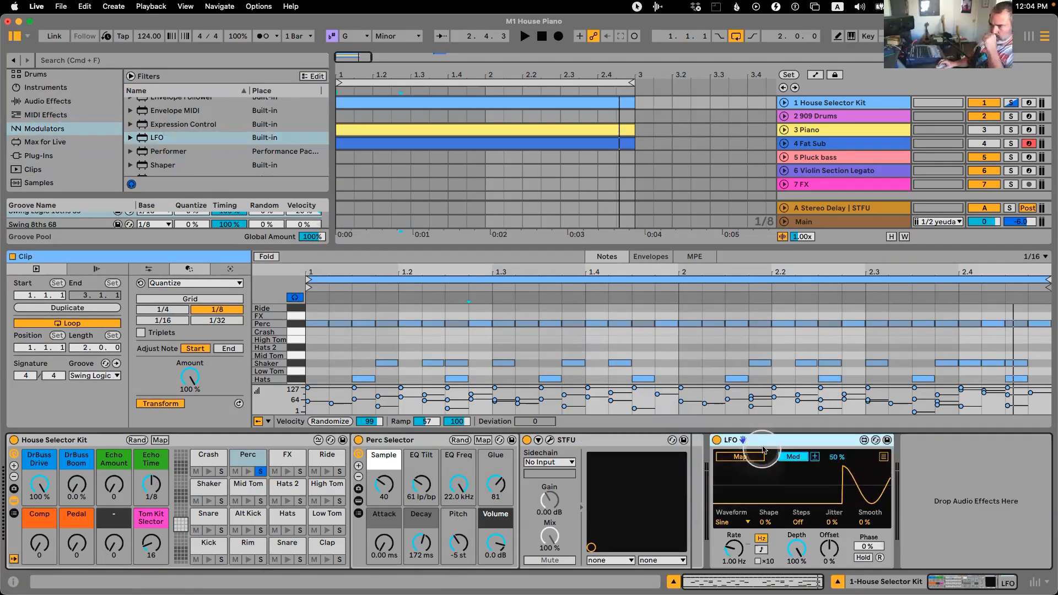
# Map the LFO to the Perc Selector's Sample macro and audition the modulation in playback
pyautogui.moveTo(701, 448); pyautogui.dragTo(682, 448)
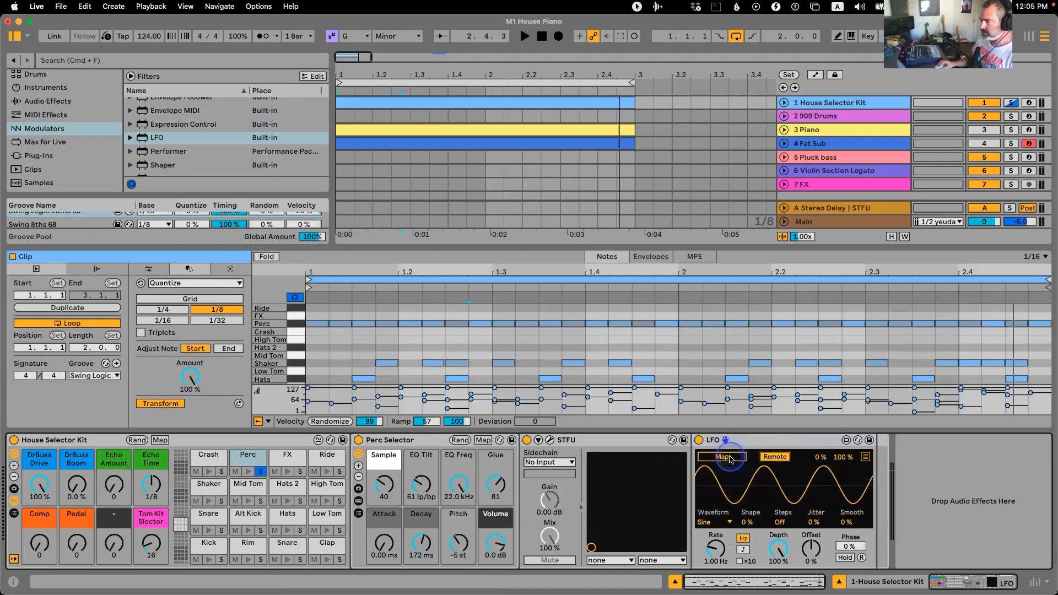
pyautogui.click(706, 462)
pyautogui.click(384, 484)
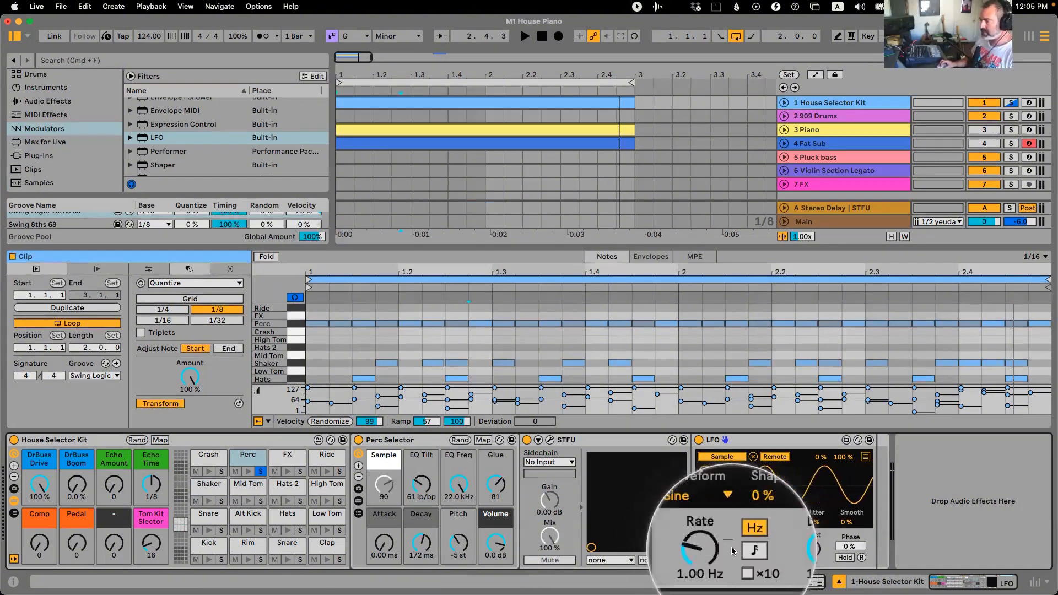
pyautogui.press('space')
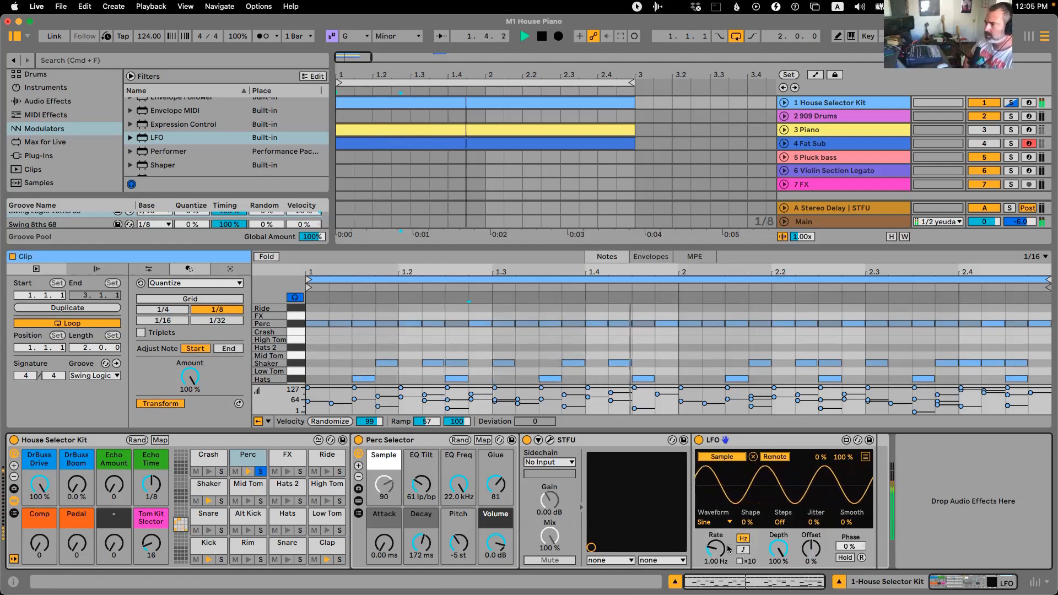
pyautogui.press('space')
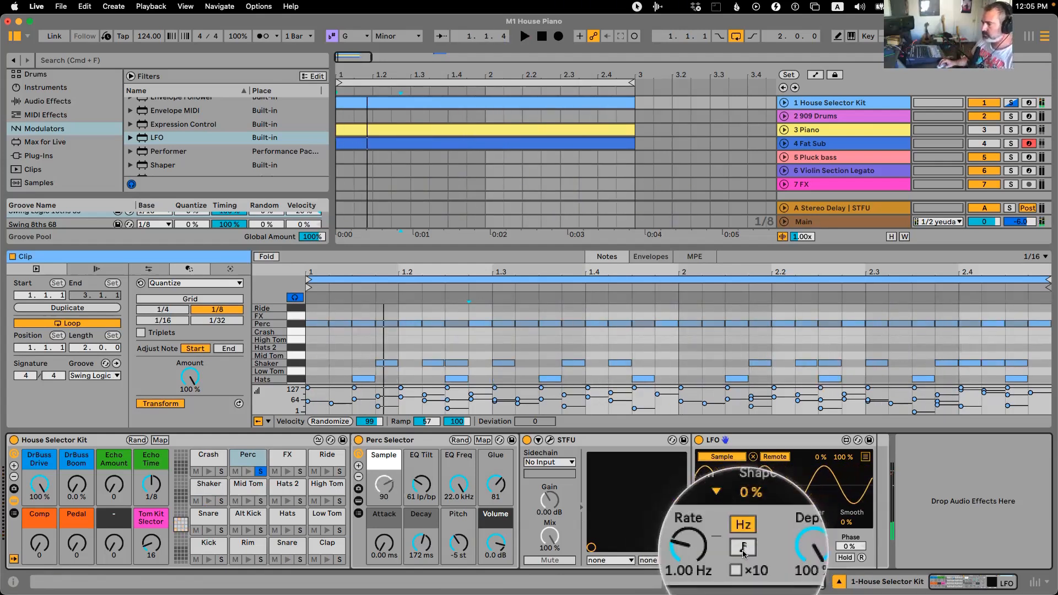
# Sync the LFO rate to tempo at 1/3, choose the Down waveform and solo the House Selector Kit track
pyautogui.click(743, 549)
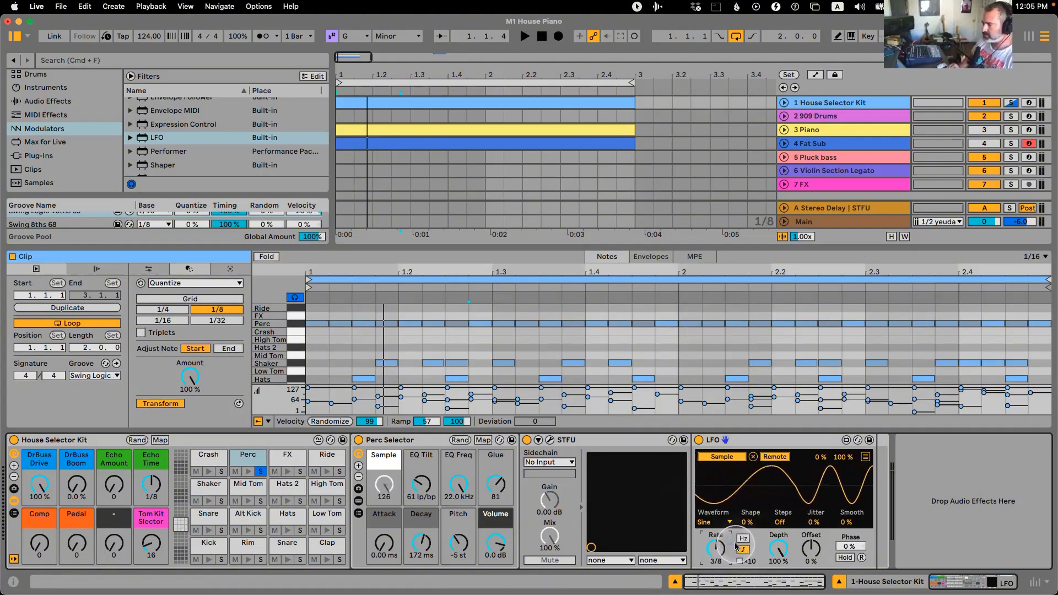
pyautogui.press('space')
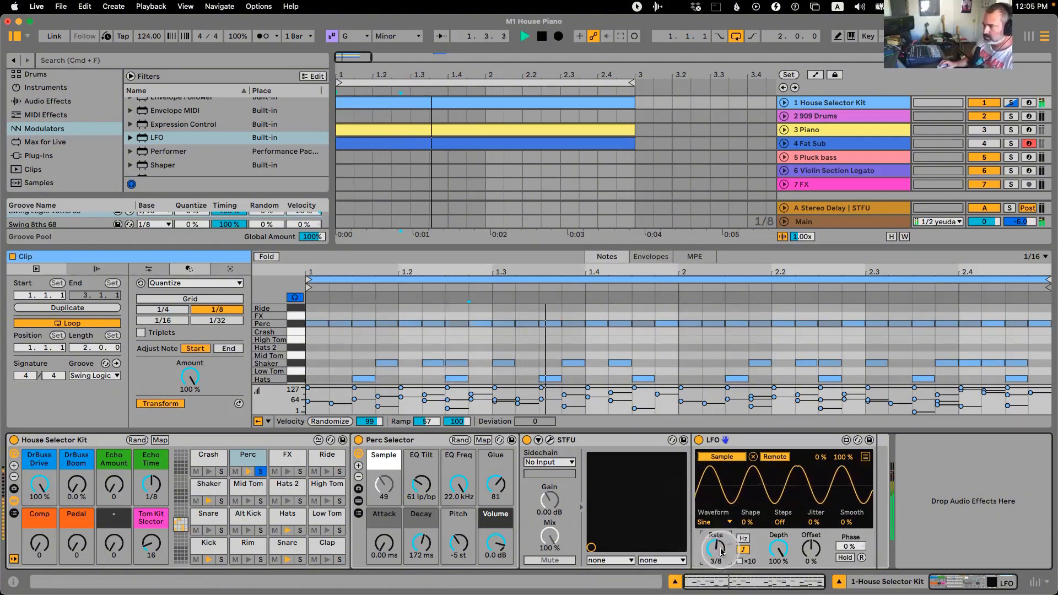
pyautogui.press('space')
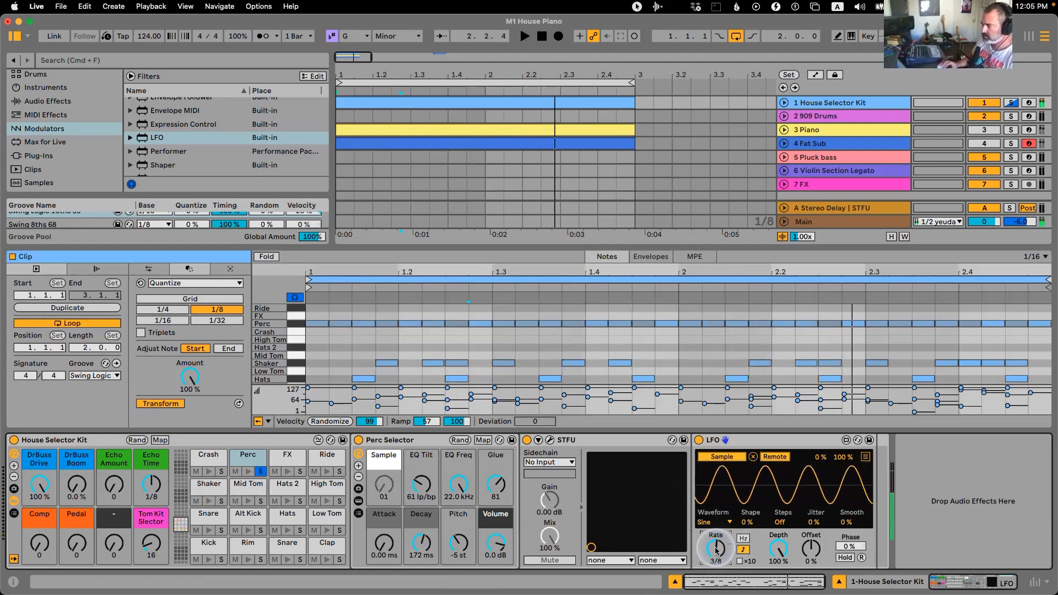
pyautogui.press('space')
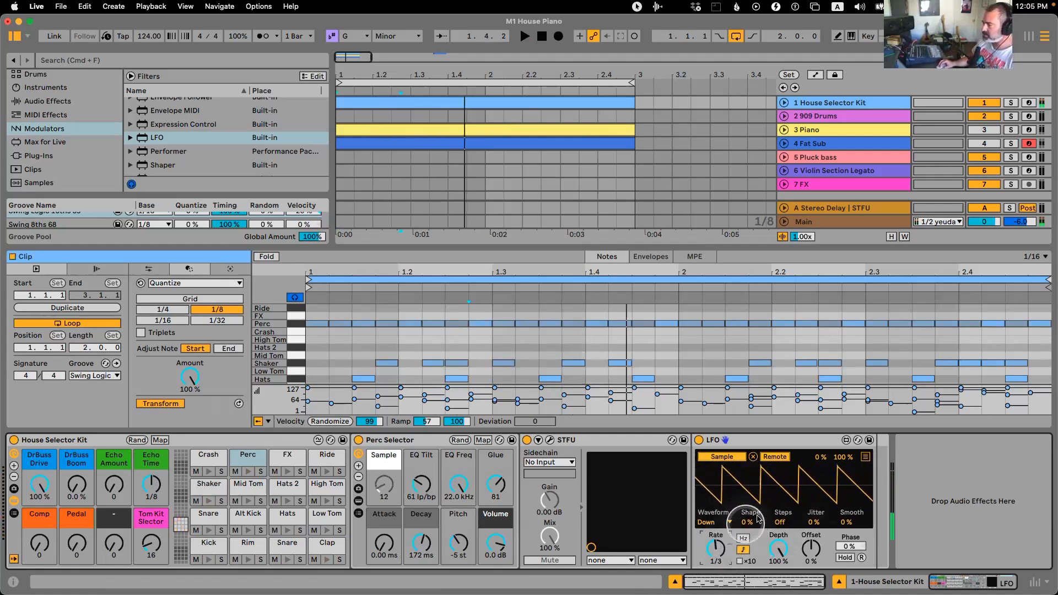
pyautogui.scroll(-1, 989, 128)
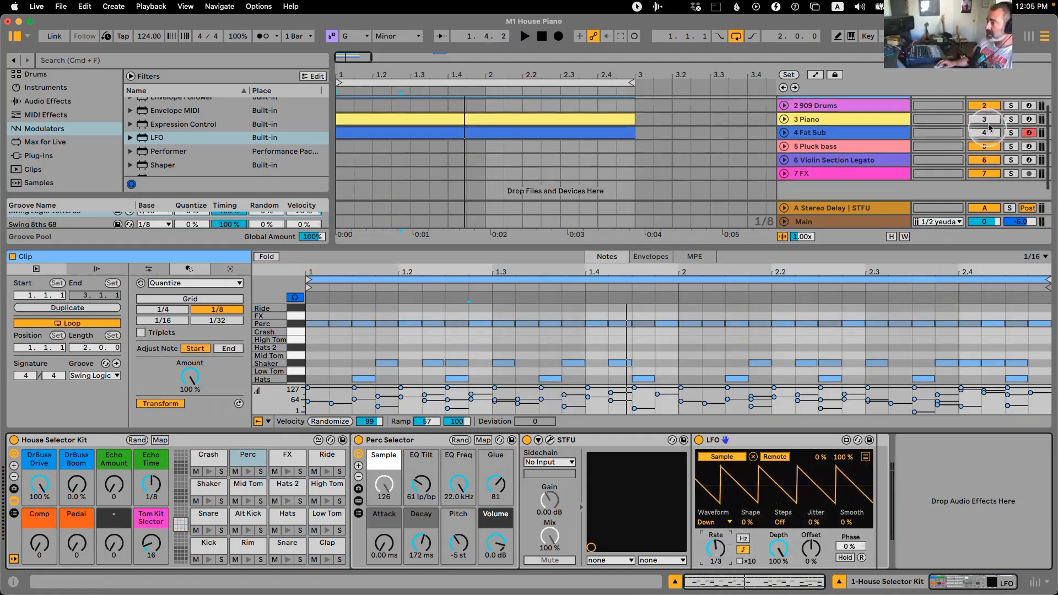
pyautogui.scroll(1, 1001, 117)
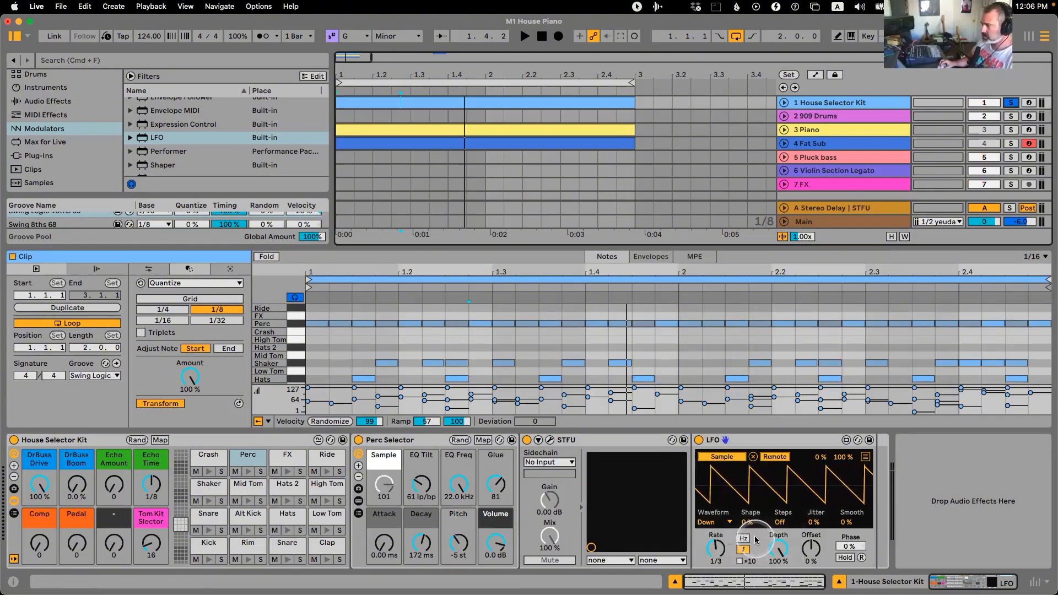
# Try different Shape amounts on the LFO during playback, return Shape to 0 % and switch the waveform to Triangle
pyautogui.press('space')
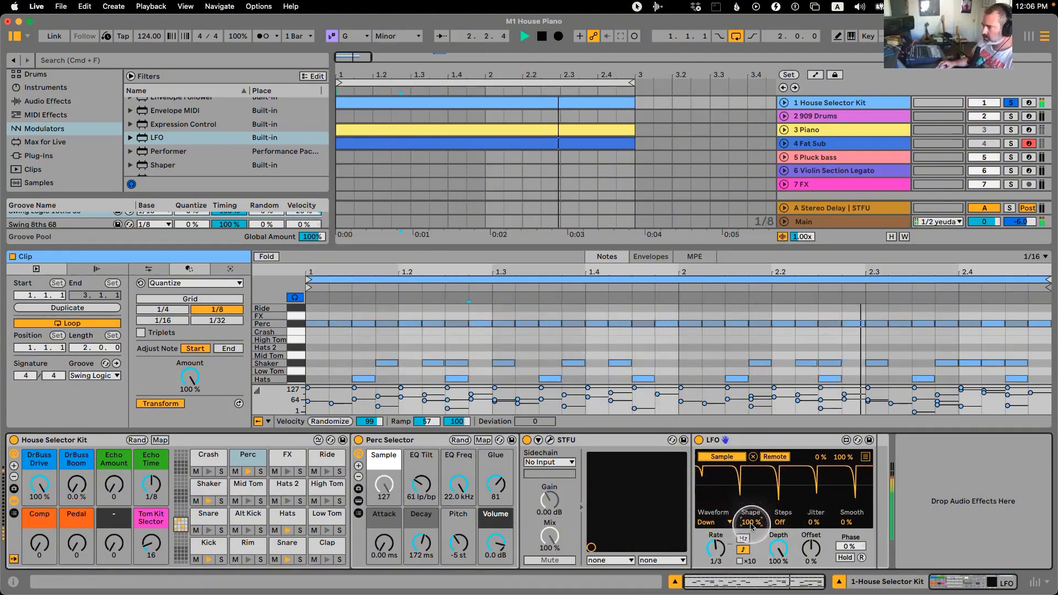
pyautogui.scroll(-5, 751, 526)
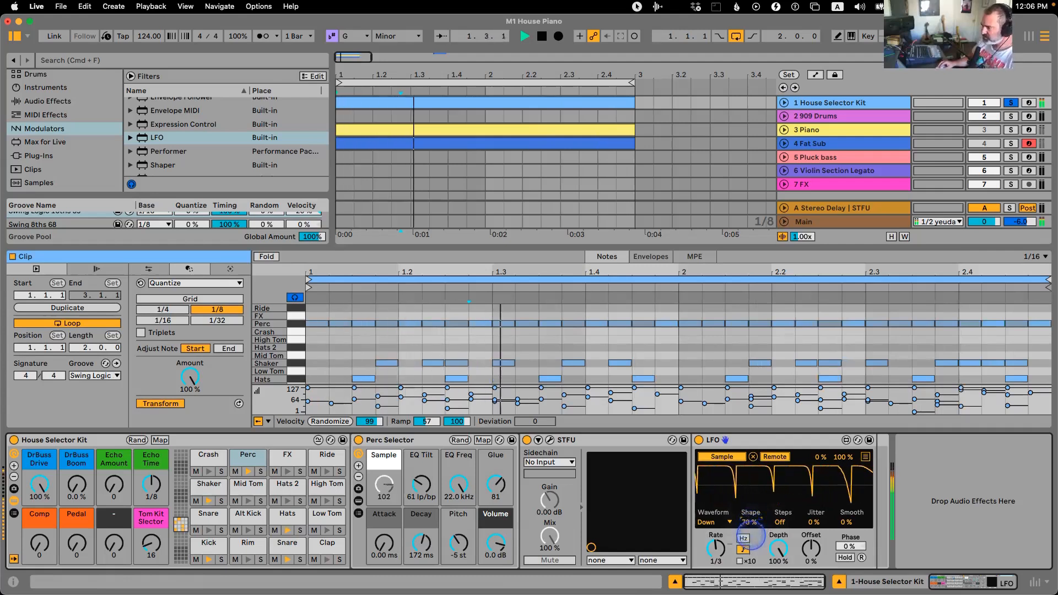
pyautogui.moveTo(751, 526); pyautogui.dragTo(751, 536)
pyautogui.press('space')
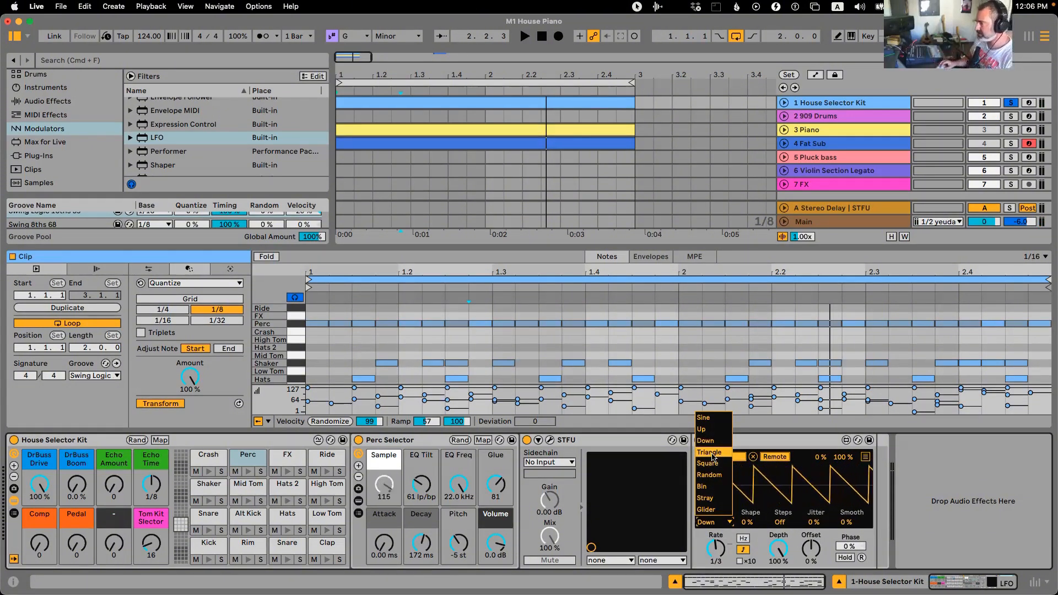
pyautogui.press('space')
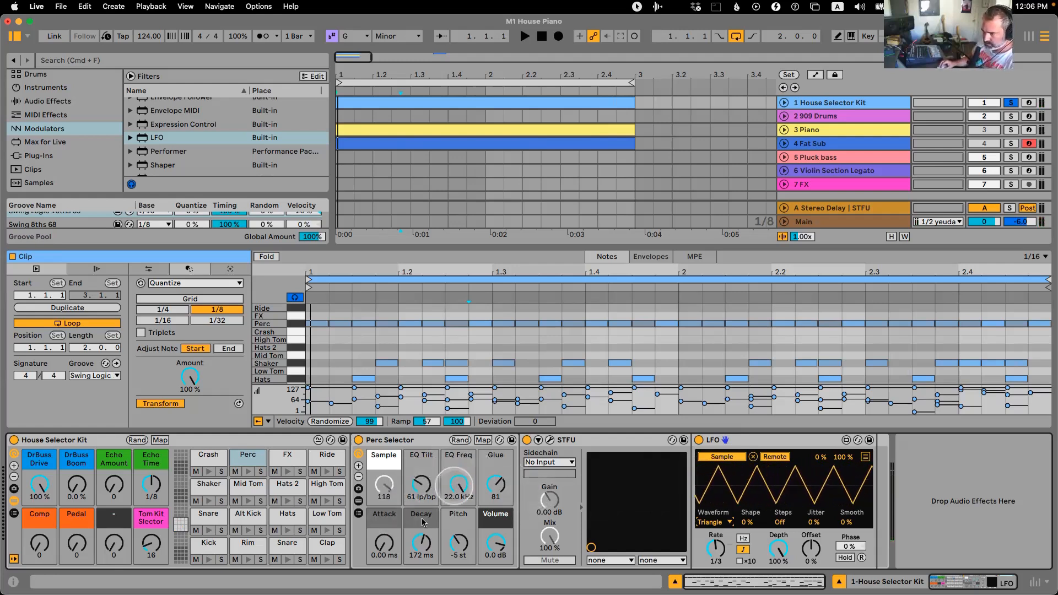
# Try a 10 s Decay on the Perc Selector during playback and settle it at 248 ms
pyautogui.moveTo(420, 545); pyautogui.dragTo(420, 520)
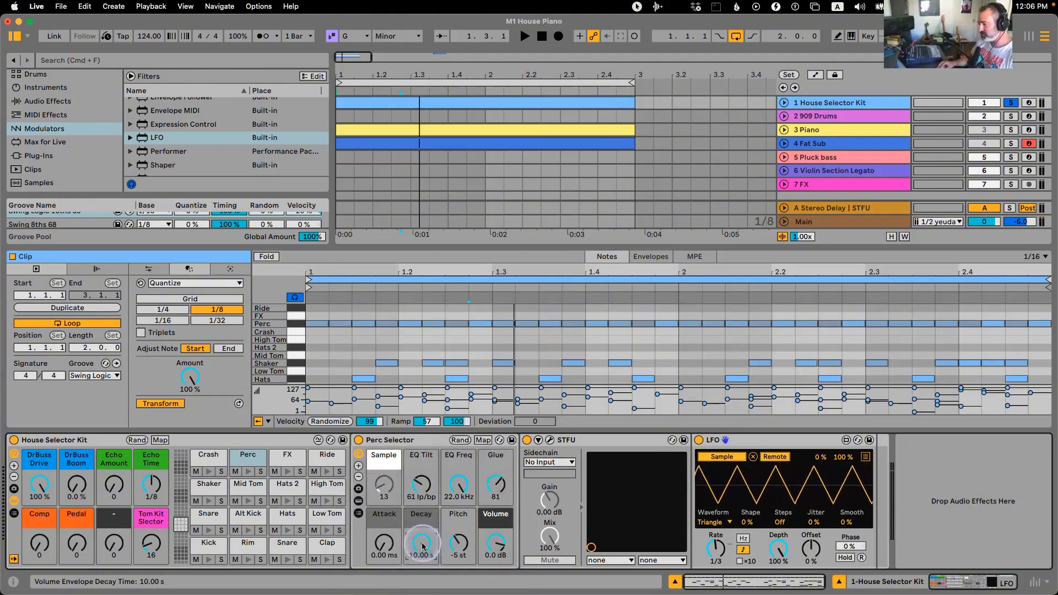
pyautogui.press('space')
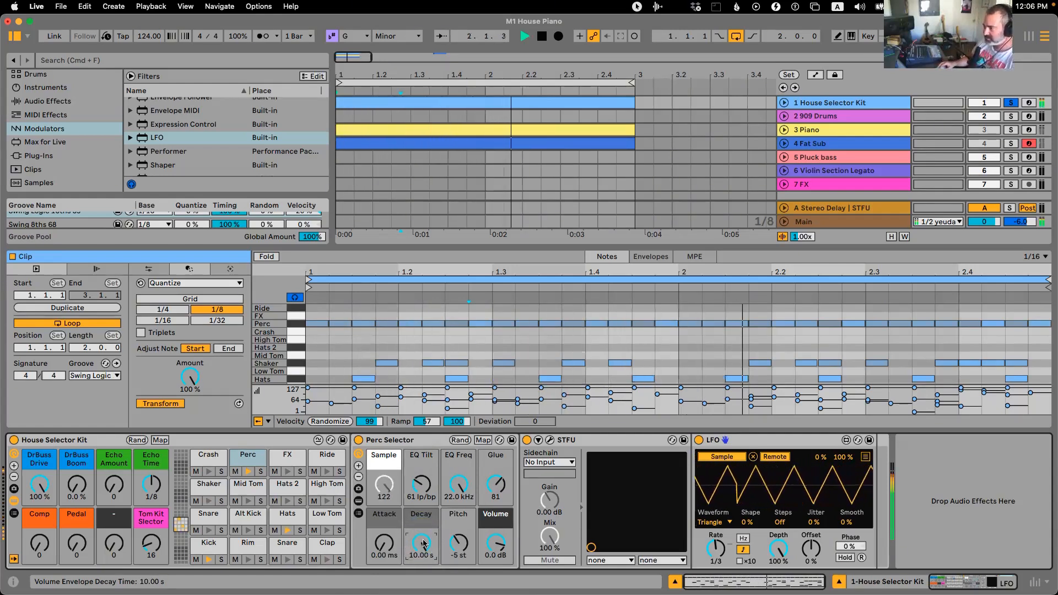
pyautogui.moveTo(423, 544)
pyautogui.mouseDown()
pyautogui.moveTo(423, 563)
pyautogui.moveTo(423, 538)
pyautogui.mouseUp()
pyautogui.click(490, 472)
pyautogui.click(424, 550)
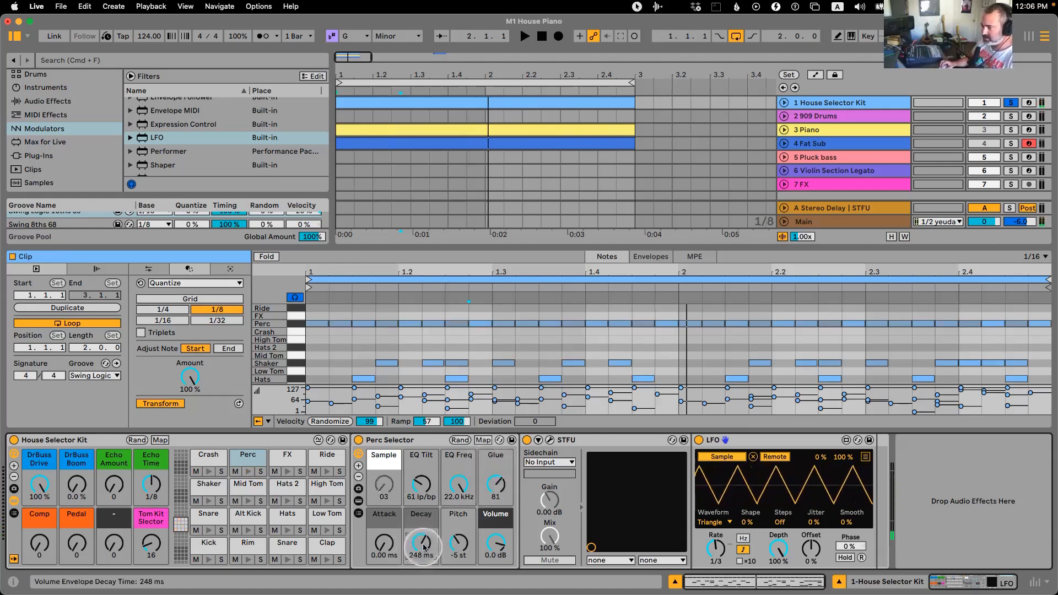
# Enlarge the note editor and set the Hats pad's Sample macro to 47 while the loop plays
pyautogui.scroll(-1, 516, 156)
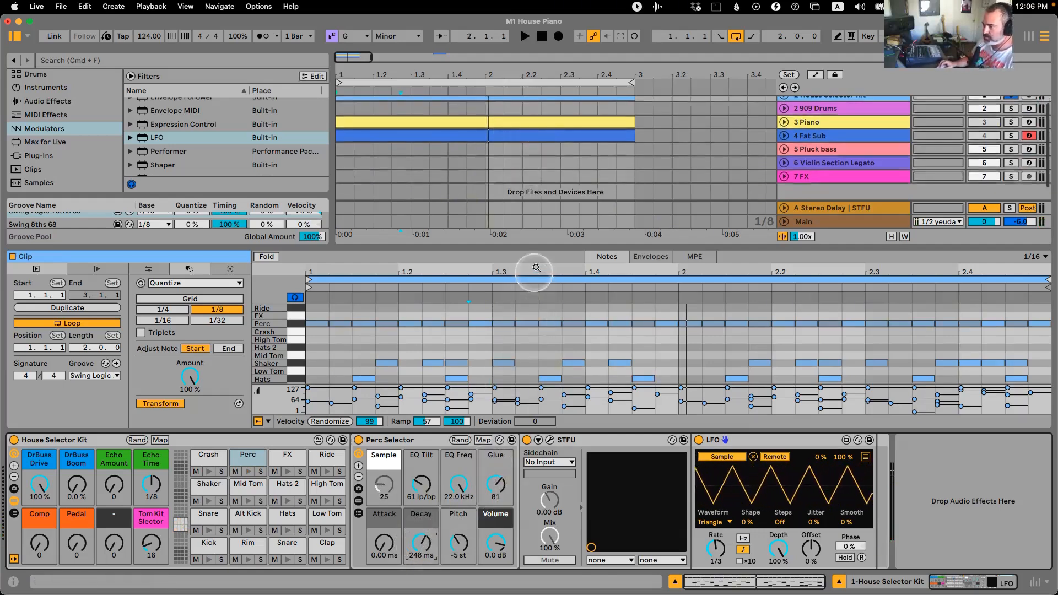
pyautogui.moveTo(535, 249); pyautogui.dragTo(535, 174)
pyautogui.click(287, 513)
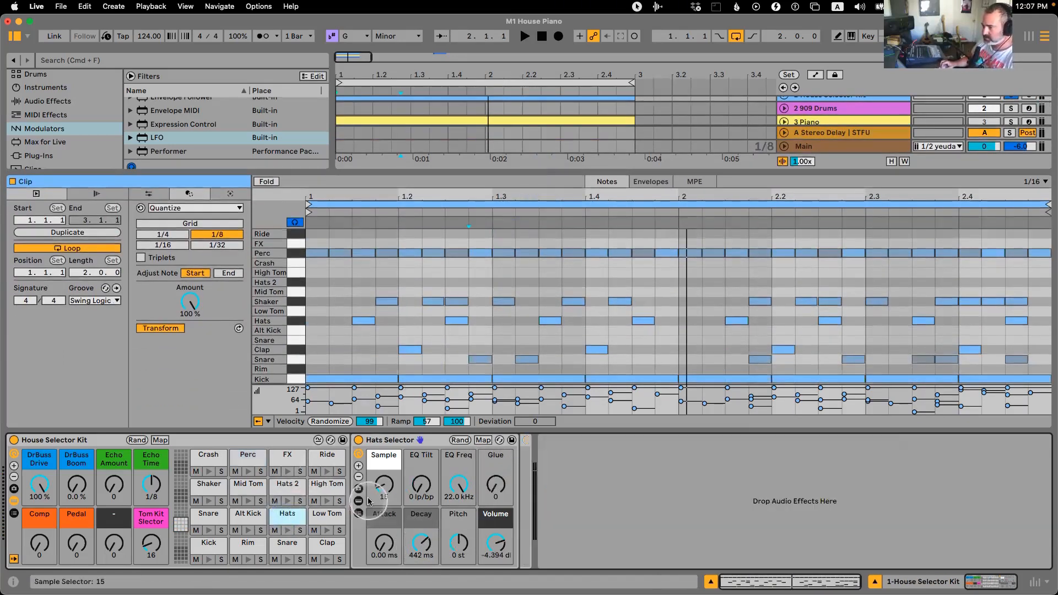
pyautogui.press('space')
pyautogui.moveTo(384, 485); pyautogui.dragTo(384, 467)
# Move all the Hats notes up to the Hats 2 row
pyautogui.click(291, 319)
pyautogui.press('Up')
pyautogui.press('Up')
pyautogui.press('Up')
pyautogui.press('Up')
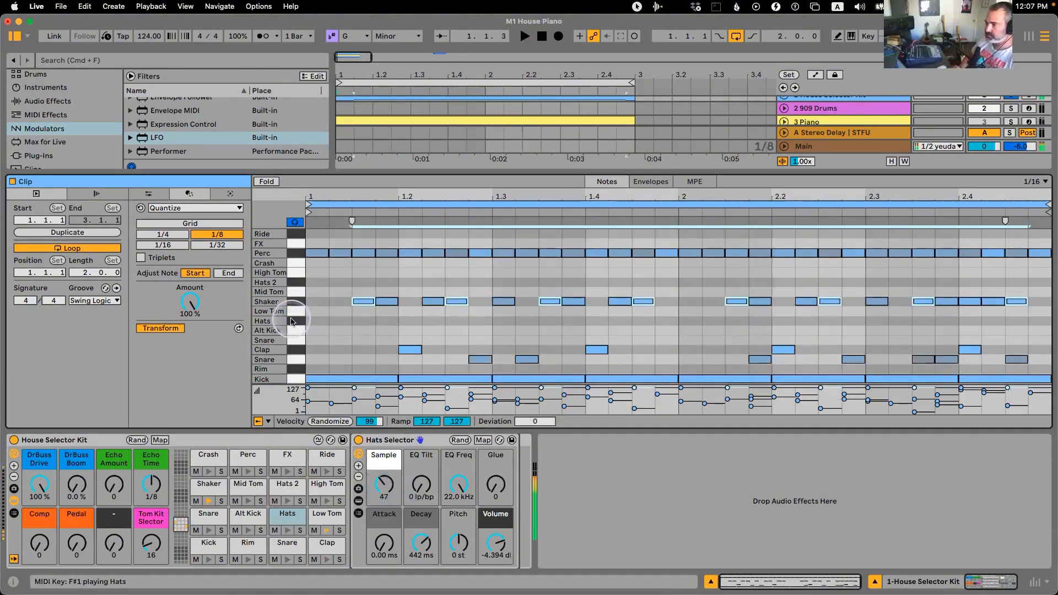
# Set the Hats 2 pad's Sample to 11, shorten its Decay and solo the pad in playback
pyautogui.click(287, 483)
pyautogui.press('space')
pyautogui.moveTo(389, 487); pyautogui.dragTo(388, 495)
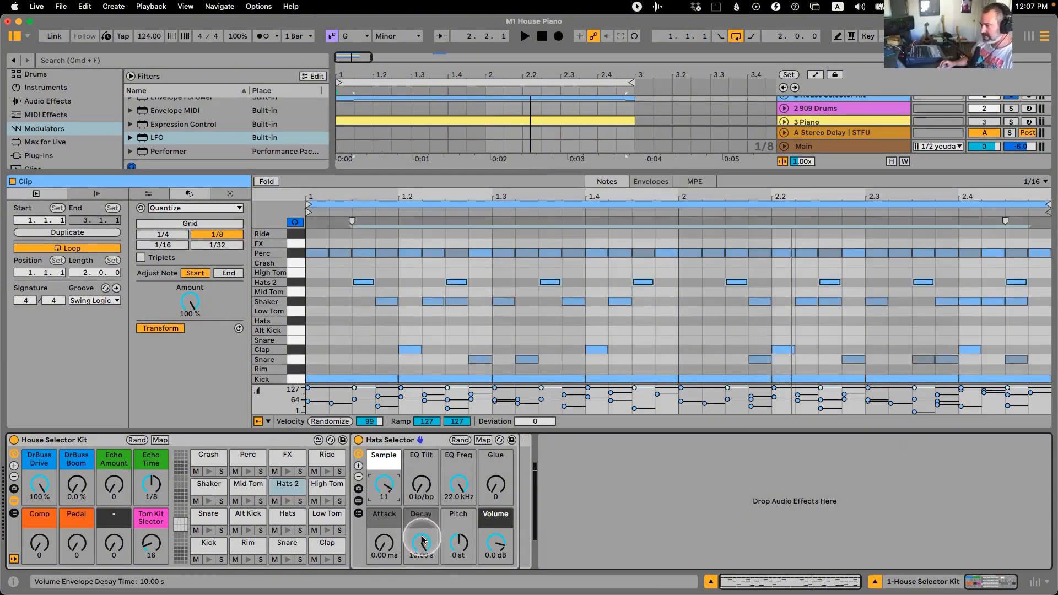
pyautogui.moveTo(423, 542)
pyautogui.mouseDown()
pyautogui.moveTo(423, 567)
pyautogui.moveTo(422, 533)
pyautogui.moveTo(426, 546)
pyautogui.mouseUp()
pyautogui.press('space')
pyautogui.click(300, 501)
pyautogui.press('space')
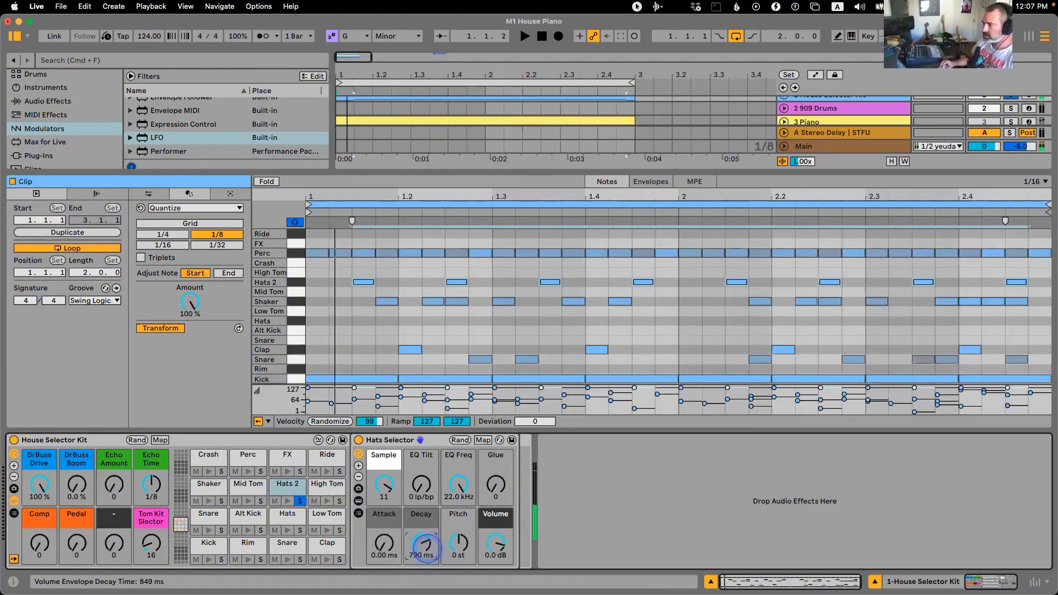
# Set the Hats 2 pad's Sample to 95 and its Decay to 139 ms
pyautogui.click(384, 489)
pyautogui.click(415, 551)
pyautogui.moveTo(421, 545); pyautogui.dragTo(421, 529)
pyautogui.moveTo(382, 488); pyautogui.dragTo(383, 481)
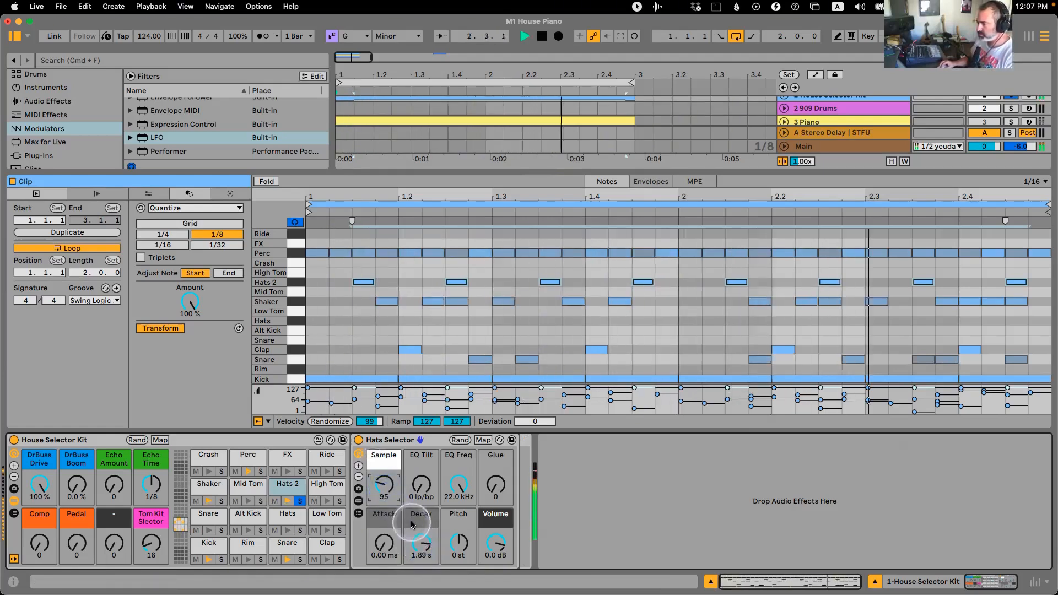
pyautogui.moveTo(419, 533); pyautogui.dragTo(421, 539)
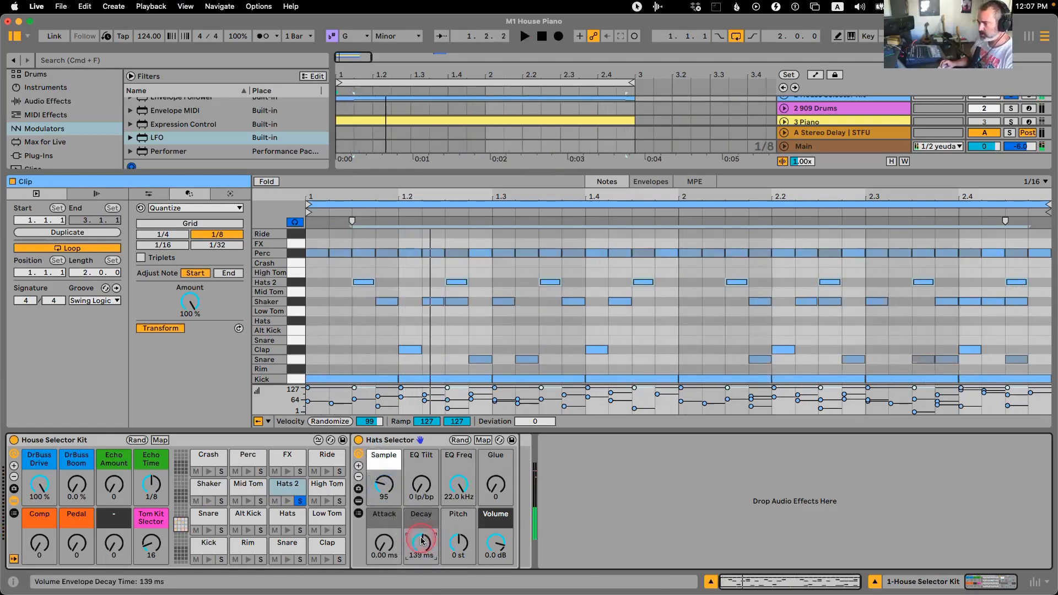
# Show the Hats 2 Decay automation in the arrangement and enlarge the arrangement area
pyautogui.rightClick(421, 540)
pyautogui.click(450, 63)
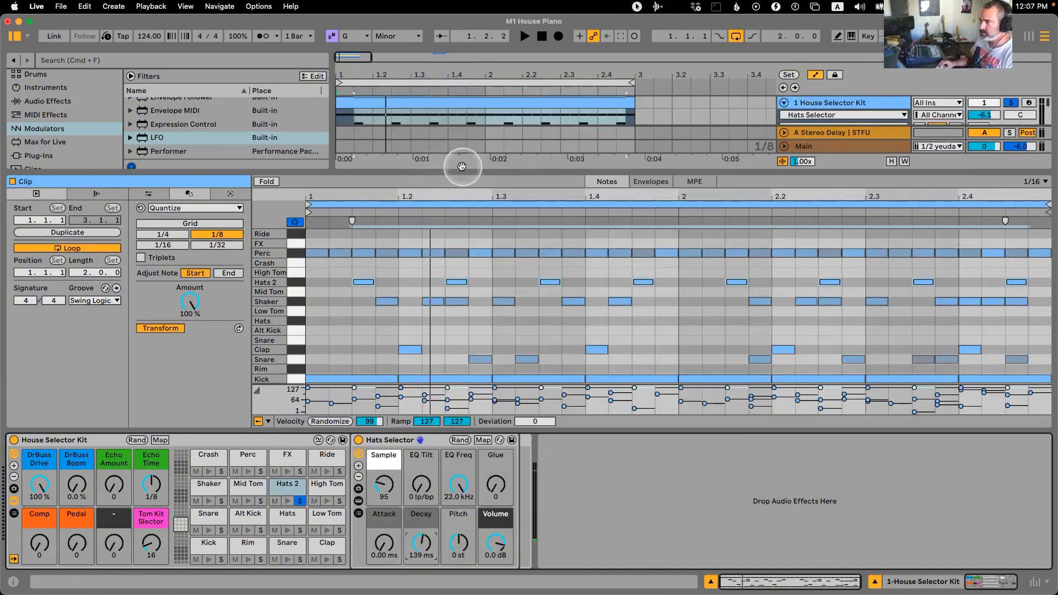
pyautogui.moveTo(461, 172); pyautogui.dragTo(461, 278)
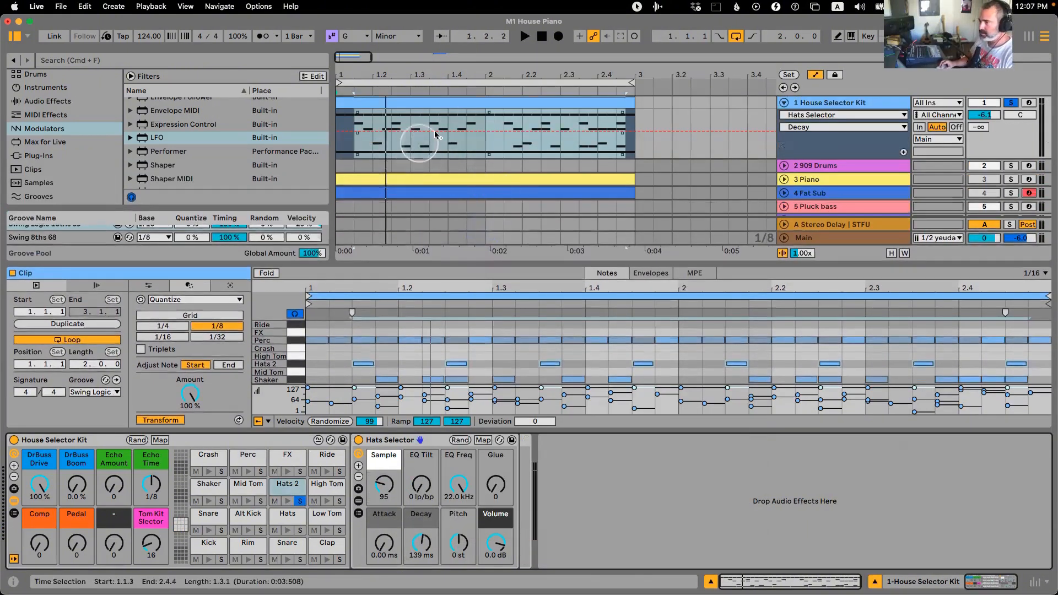
pyautogui.moveTo(413, 103); pyautogui.dragTo(382, 74)
pyautogui.press('Tab')
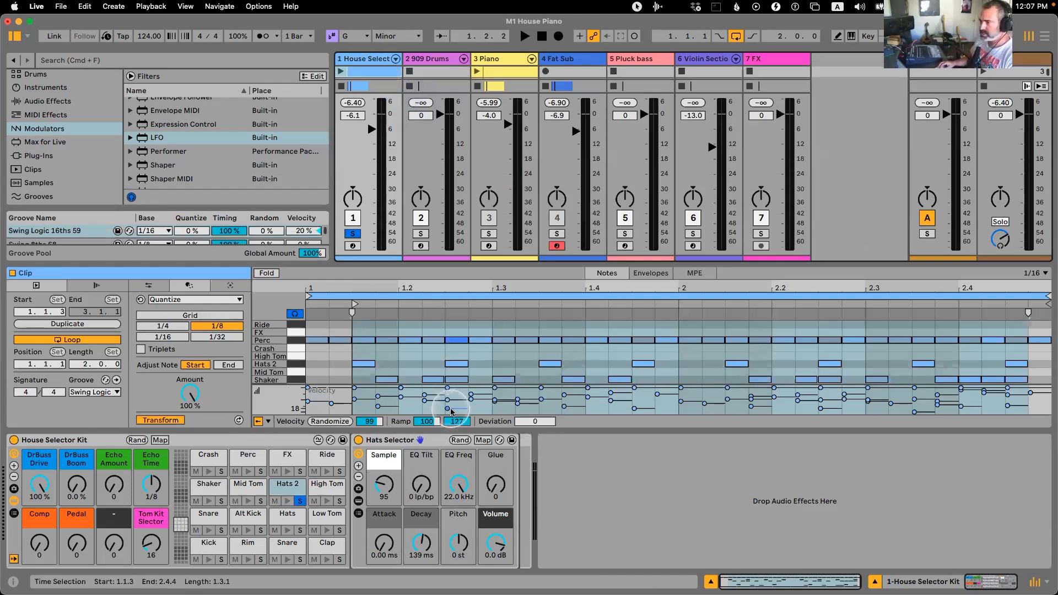
pyautogui.rightClick(388, 486)
pyautogui.click(378, 491)
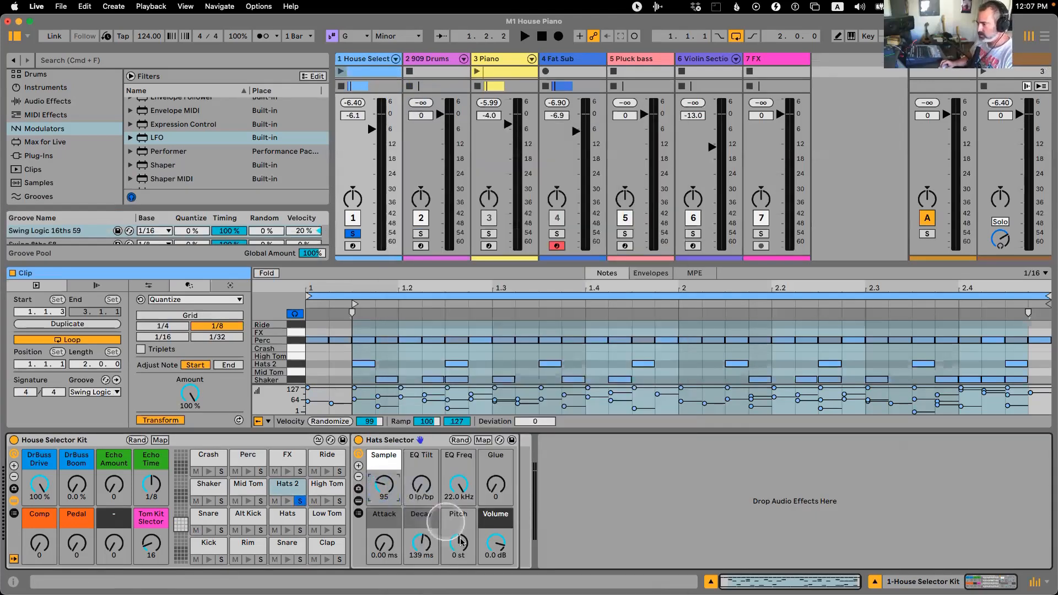
pyautogui.rightClick(418, 543)
pyautogui.click(460, 63)
pyautogui.moveTo(472, 248)
pyautogui.mouseDown()
pyautogui.moveTo(471, 180)
pyautogui.moveTo(478, 266)
pyautogui.mouseUp()
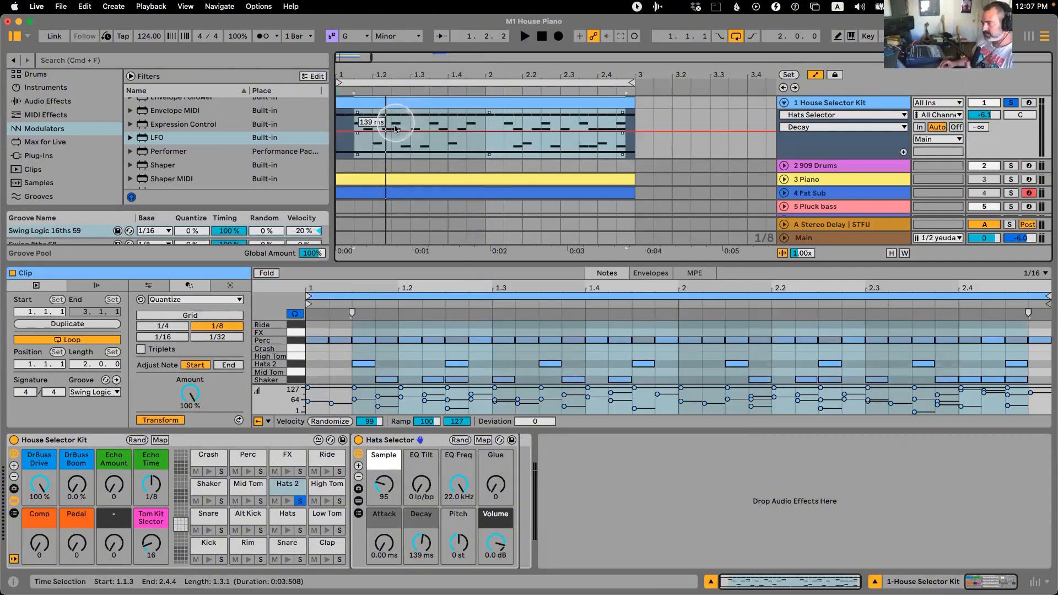
# Hide the browser, enable Draw Mode and draw lowered Decay automation steps at 1.2.3, 1.4.3, 2.2.3 and 2.4.3
pyautogui.moveTo(348, 67); pyautogui.dragTo(360, 72)
pyautogui.click(15, 36)
pyautogui.moveTo(15, 71); pyautogui.dragTo(15, 75)
pyautogui.press('b')
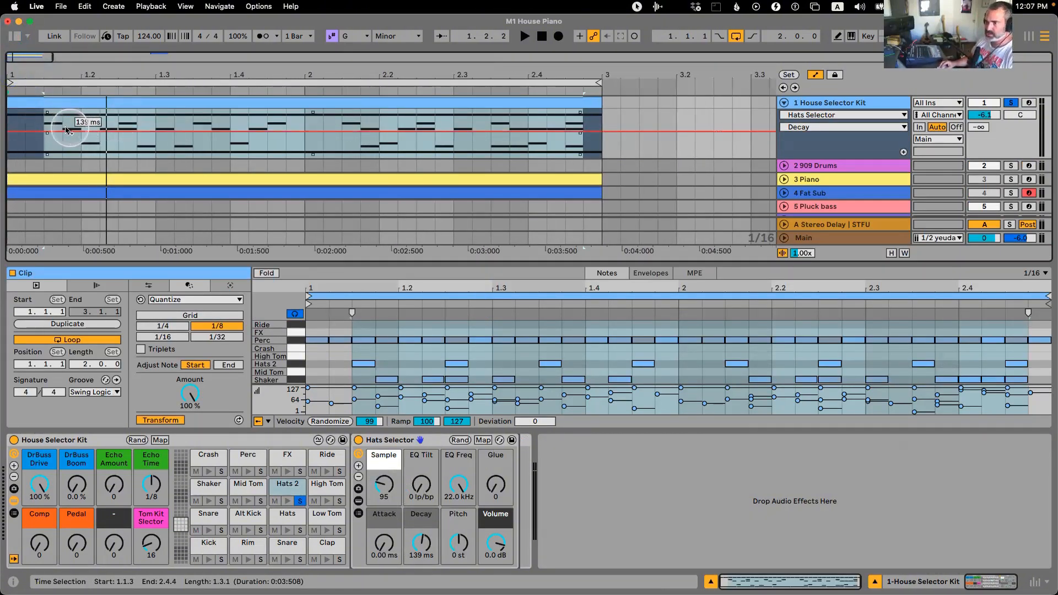
pyautogui.moveTo(131, 132); pyautogui.dragTo(572, 134)
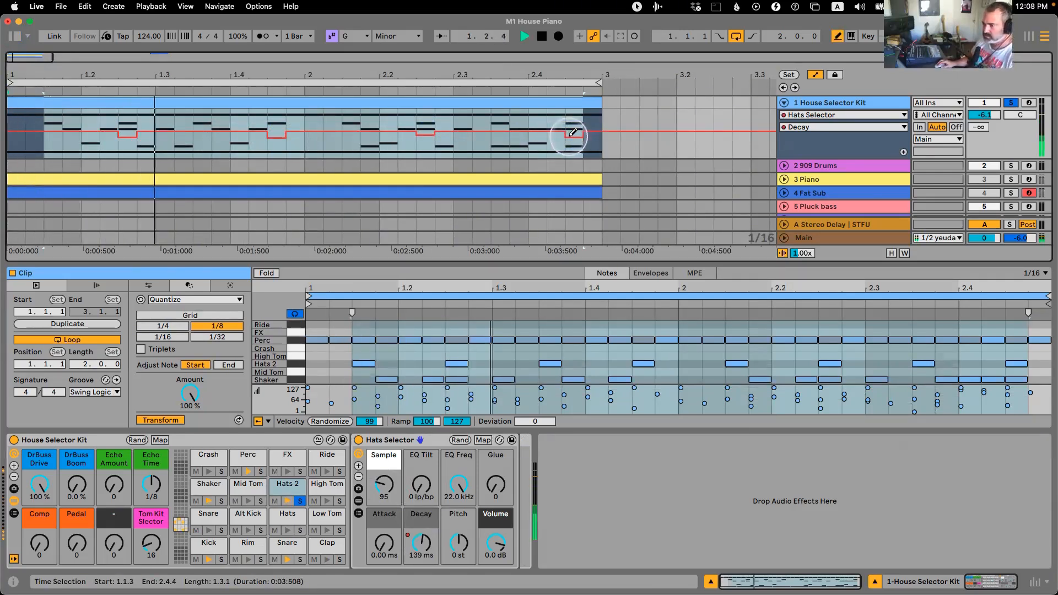
# Draw raised Decay steps over the four bar 1 hats, higher at 1.1.3 and 1.3.3, and audition them
pyautogui.moveTo(59, 121); pyautogui.dragTo(58, 115)
pyautogui.moveTo(200, 122); pyautogui.dragTo(195, 115)
pyautogui.press('space')
pyautogui.press('space')
pyautogui.click(127, 122)
pyautogui.click(272, 124)
pyautogui.press('space')
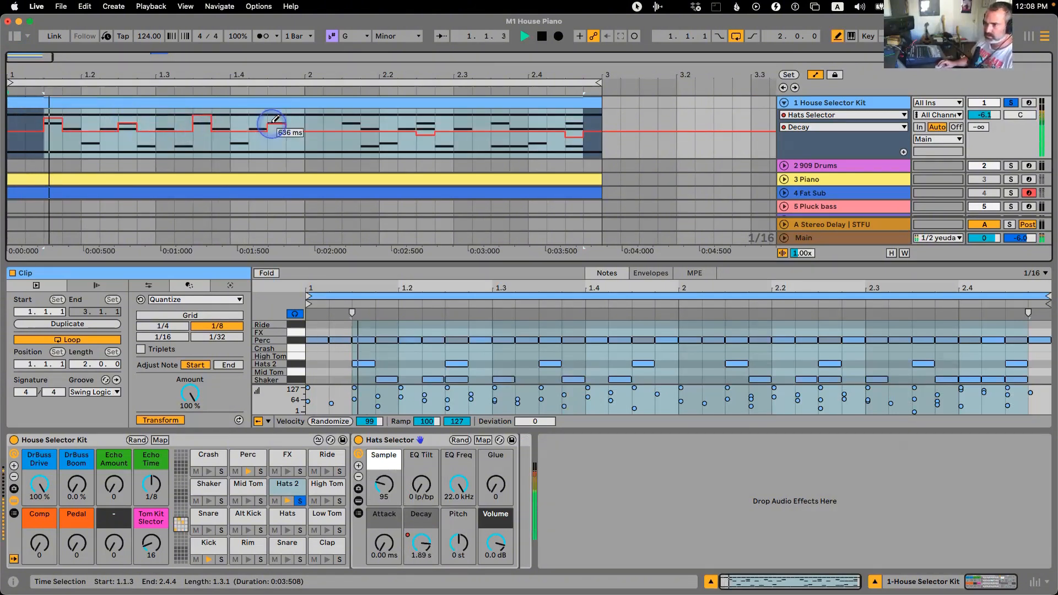
pyautogui.press('space')
# Draw raised Decay steps over the four bar 2 hats, higher at 2.1.3 and 2.3.3, and play the loop
pyautogui.moveTo(374, 118)
pyautogui.mouseDown()
pyautogui.moveTo(368, 132)
pyautogui.moveTo(353, 118)
pyautogui.mouseUp()
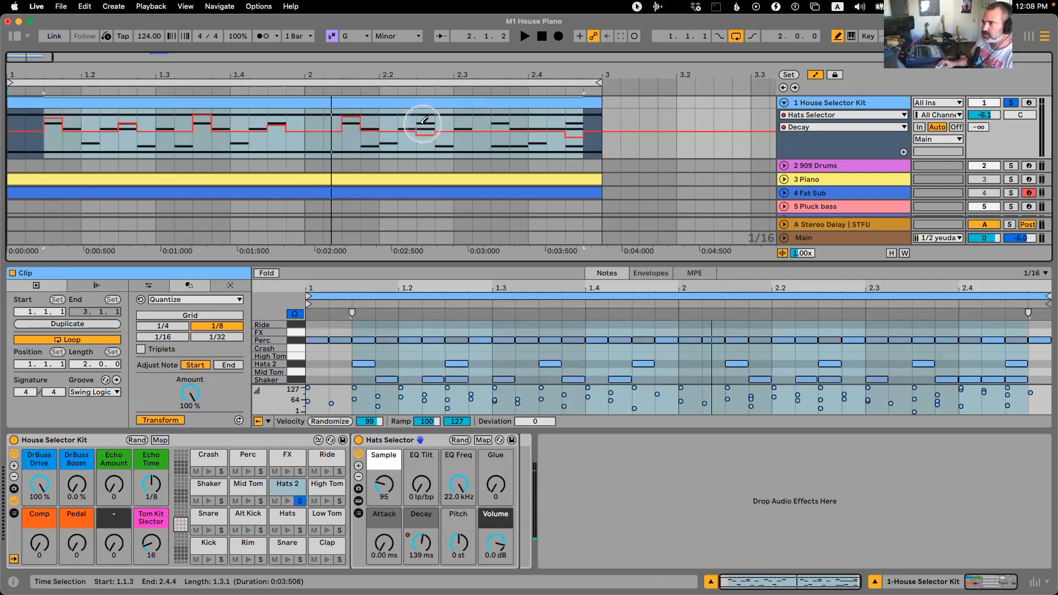
pyautogui.click(500, 119)
pyautogui.click(576, 130)
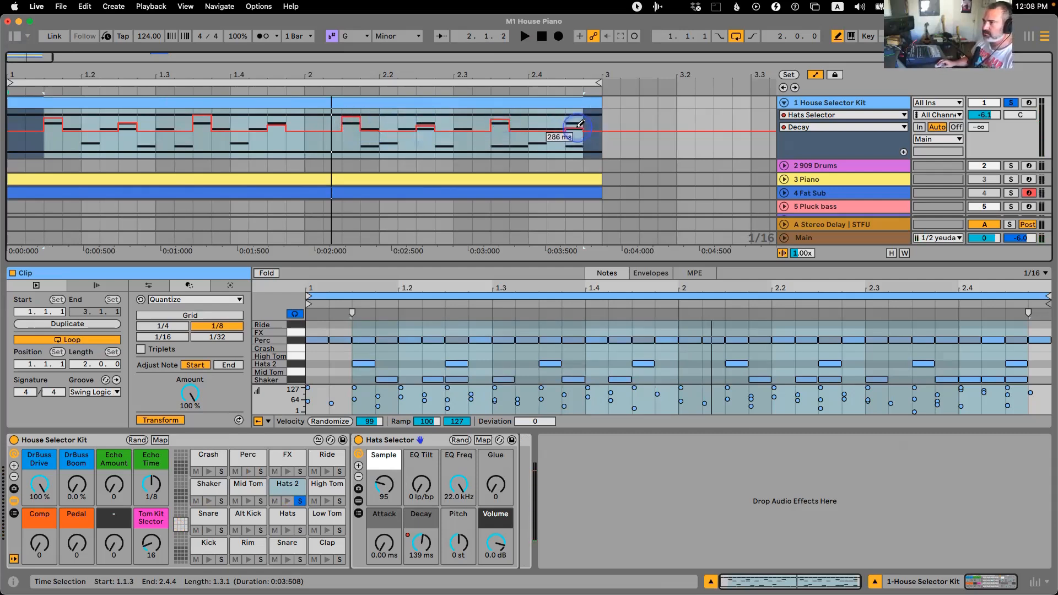
pyautogui.press('space')
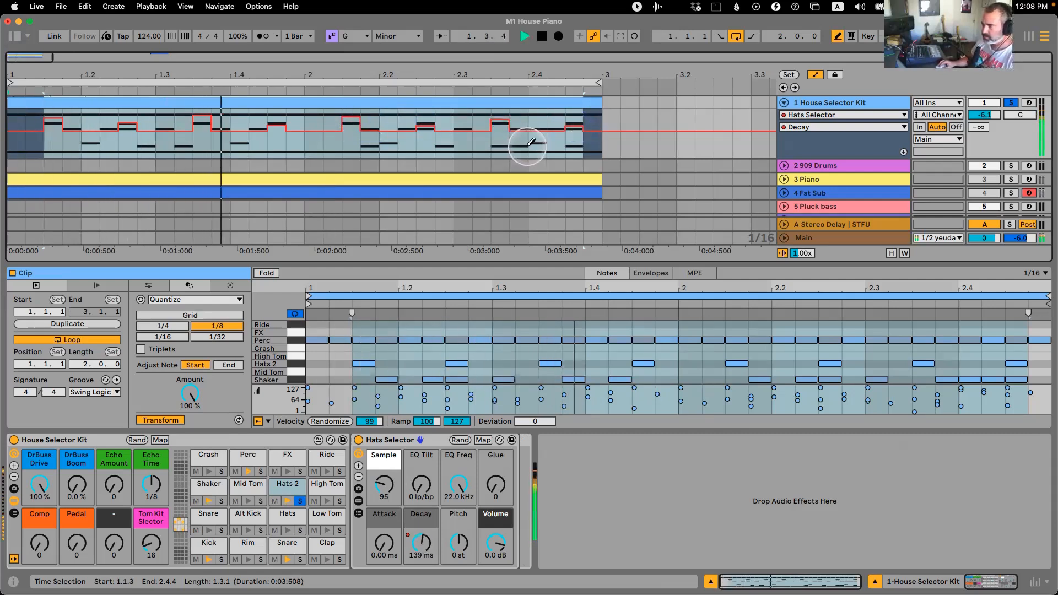
# Move all the Hats 2 notes down to the Hats row, unsolo the Hats 2 pad and play the full loop
pyautogui.press('space')
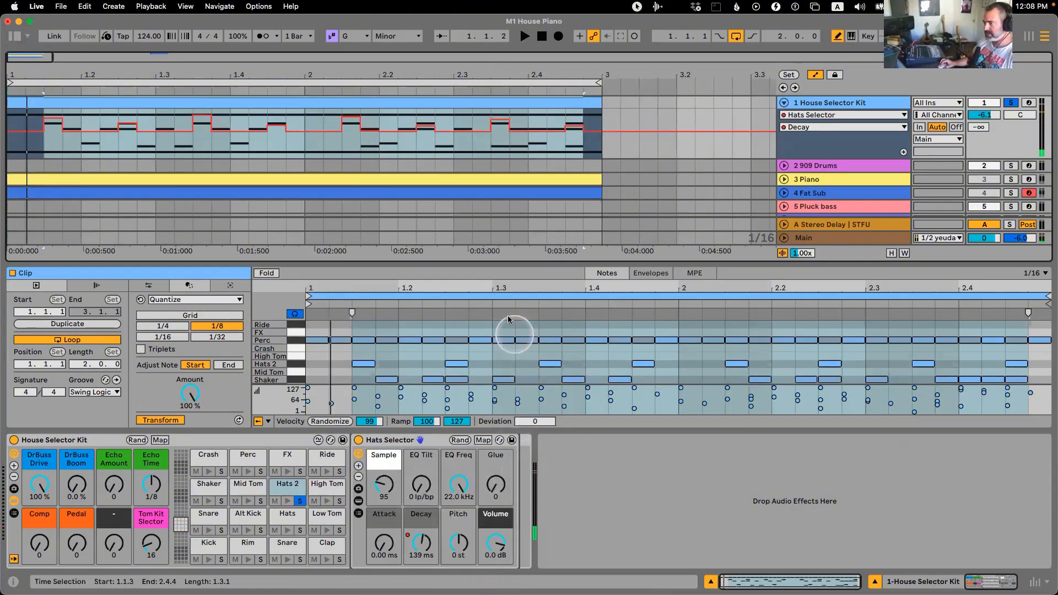
pyautogui.moveTo(500, 264); pyautogui.dragTo(489, 151)
pyautogui.click(295, 268)
pyautogui.press('Down')
pyautogui.press('Down')
pyautogui.press('Down')
pyautogui.press('Down')
pyautogui.press('space')
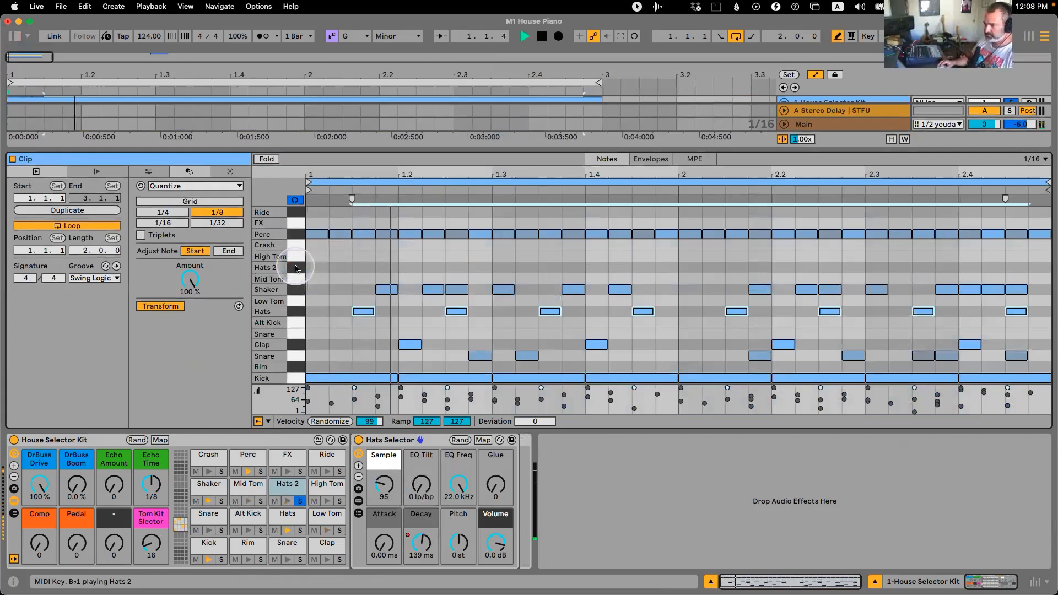
pyautogui.click(300, 501)
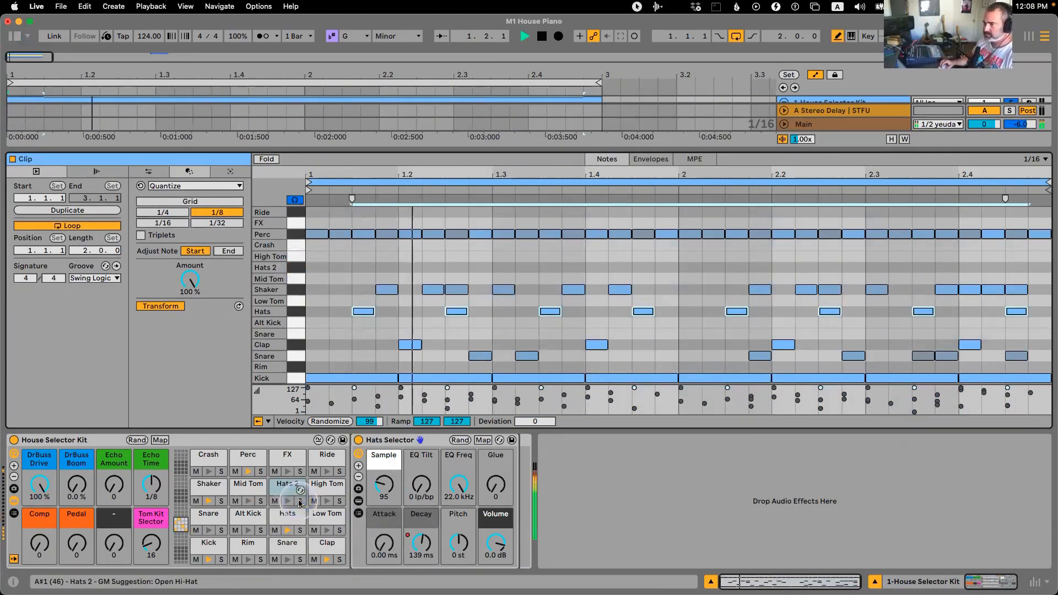
pyautogui.press('b')
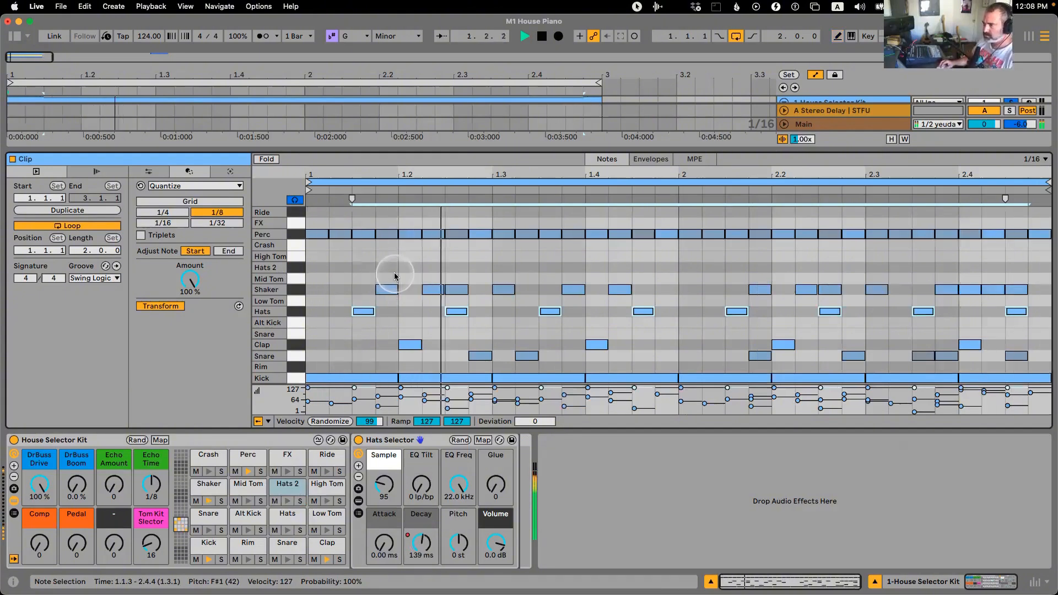
# Set the Perc pad's LFO to the Down waveform with 62% Shape, and set the Perc Decay to 50.2 ms
pyautogui.click(296, 234)
pyautogui.press('space')
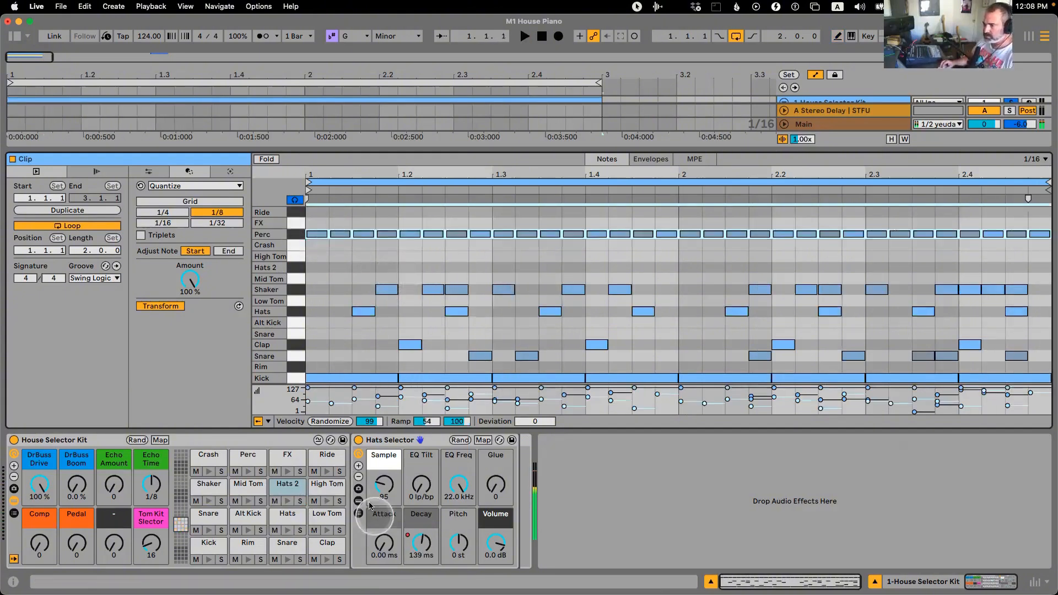
pyautogui.click(247, 458)
pyautogui.click(719, 521)
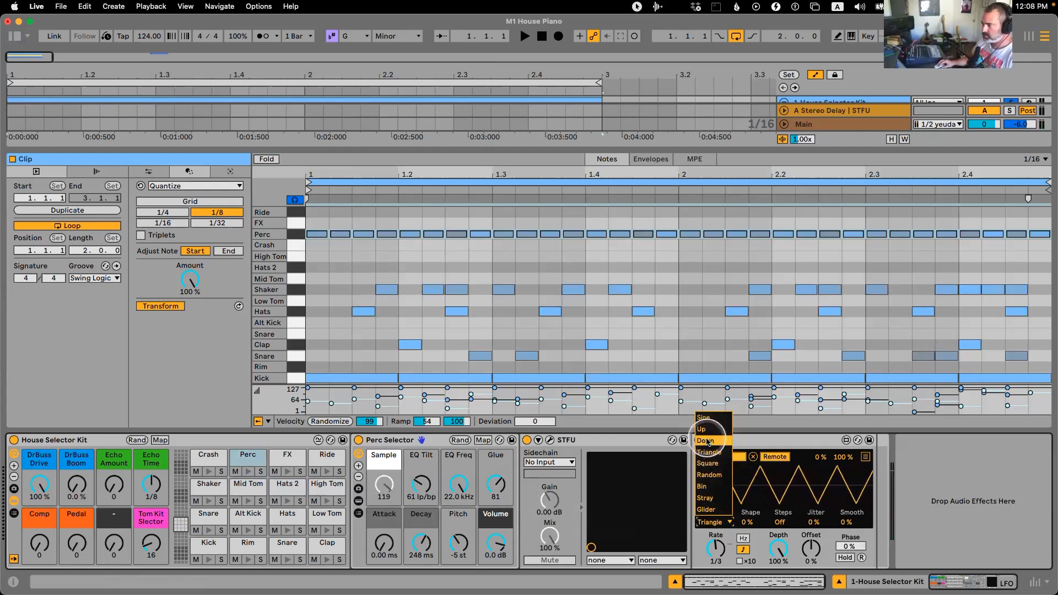
pyautogui.press('space')
pyautogui.moveTo(748, 511); pyautogui.dragTo(749, 536)
pyautogui.press('space')
pyautogui.press('space')
pyautogui.moveTo(419, 542); pyautogui.dragTo(460, 542)
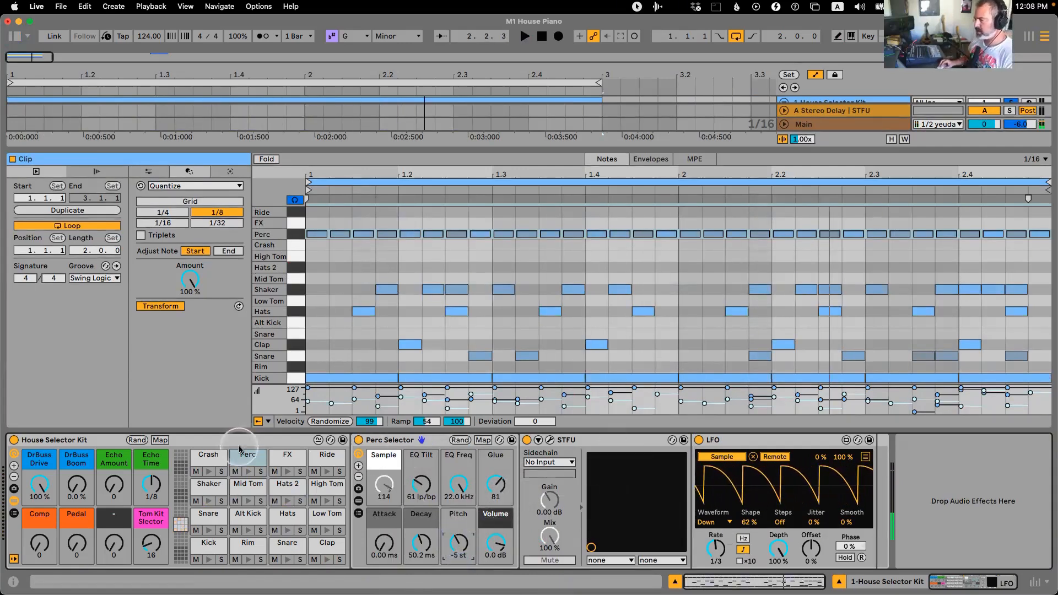
# Hide the Perc pad's device chain, enlarge the arrangement area and unfold the 909 Drums track
pyautogui.click(13, 501)
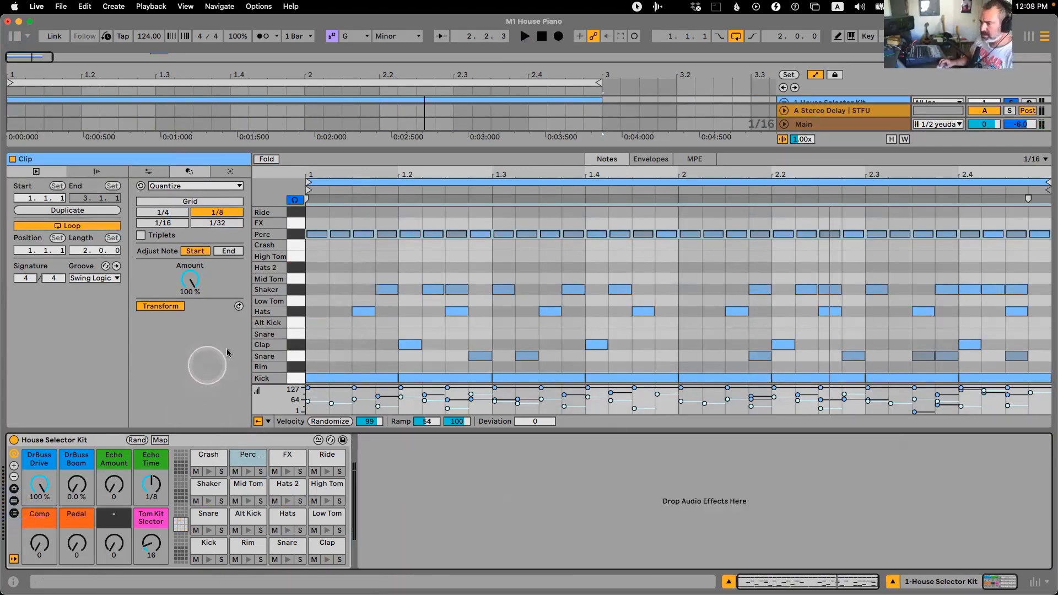
pyautogui.moveTo(543, 154); pyautogui.dragTo(478, 469)
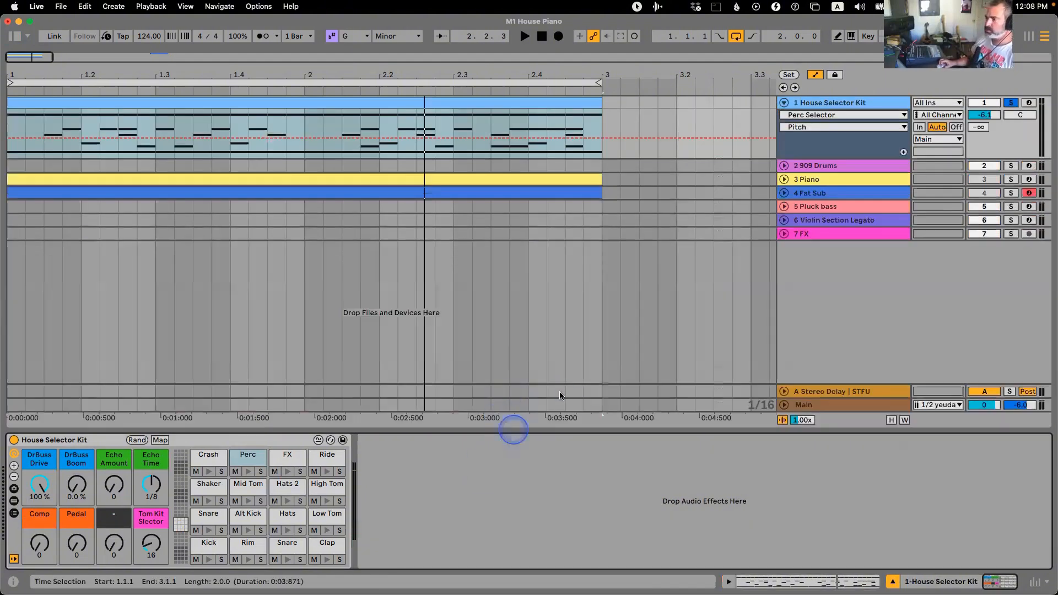
pyautogui.click(816, 166)
pyautogui.click(782, 165)
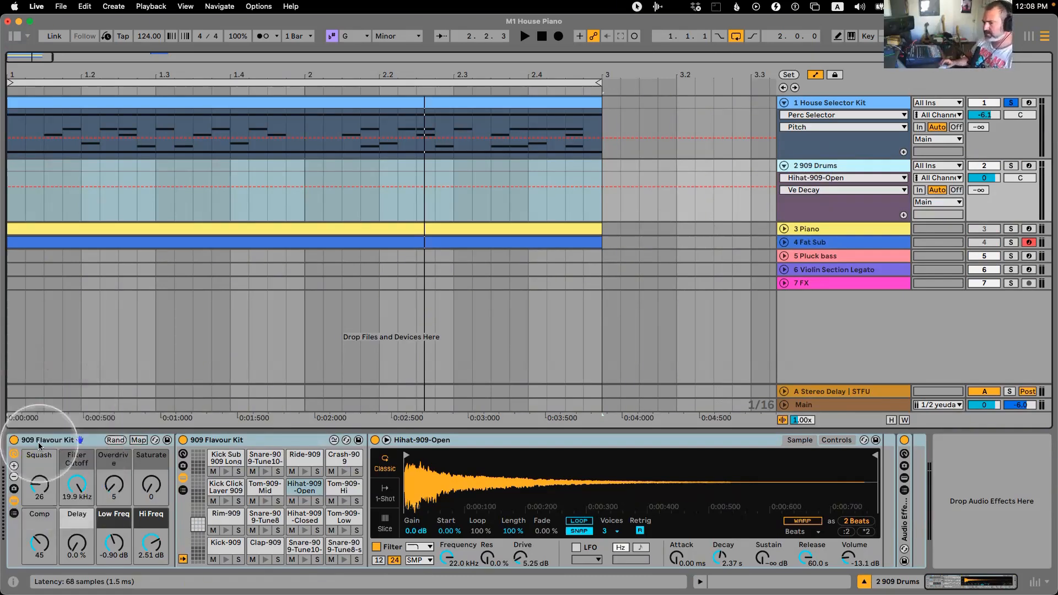
# Hide the arrangement's automation and insert an empty MIDI clip across bars 1 and 2 of the 909 Drums track
pyautogui.click(41, 198)
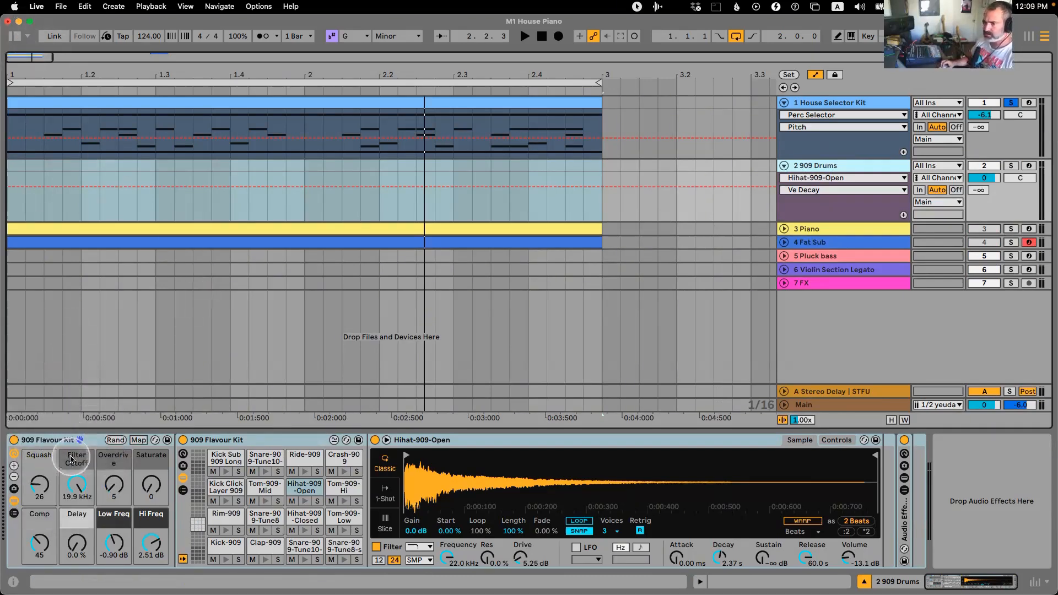
pyautogui.click(598, 167)
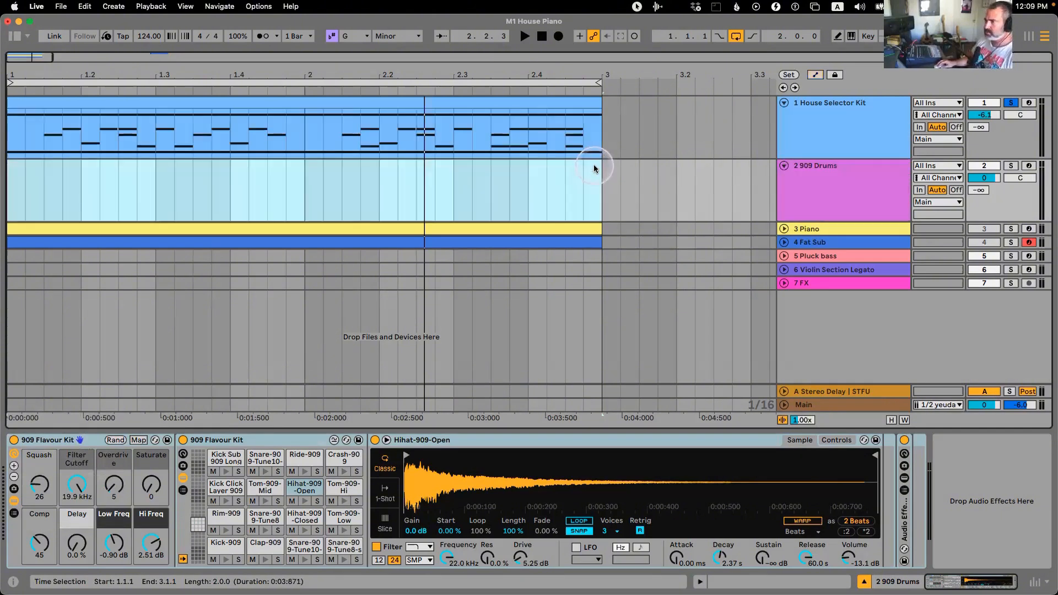
pyautogui.moveTo(599, 166); pyautogui.dragTo(11, 176)
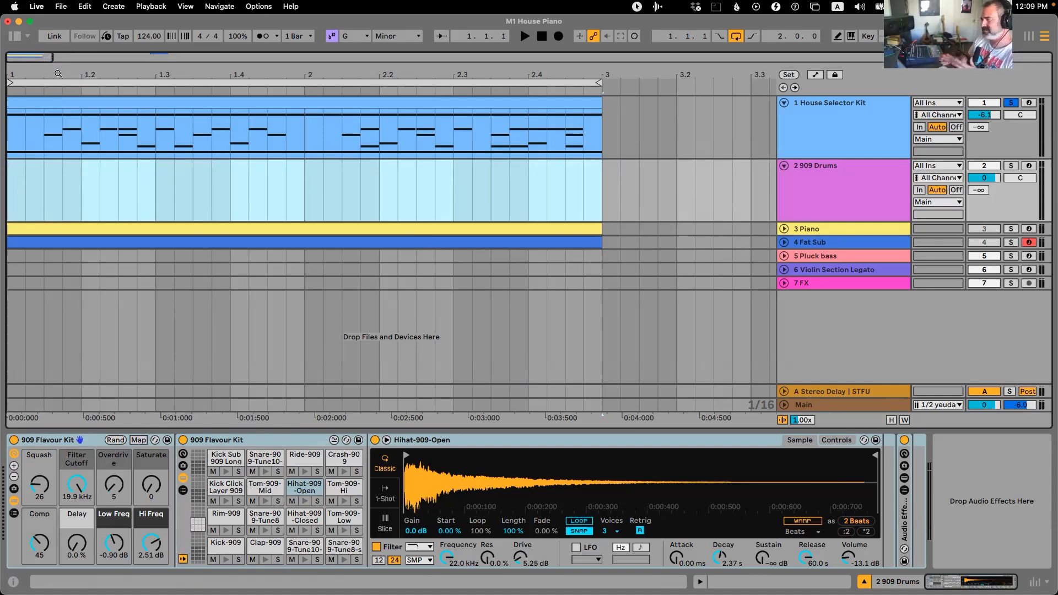
pyautogui.moveTo(599, 171); pyautogui.dragTo(8, 196)
pyautogui.press('super+shift+m')
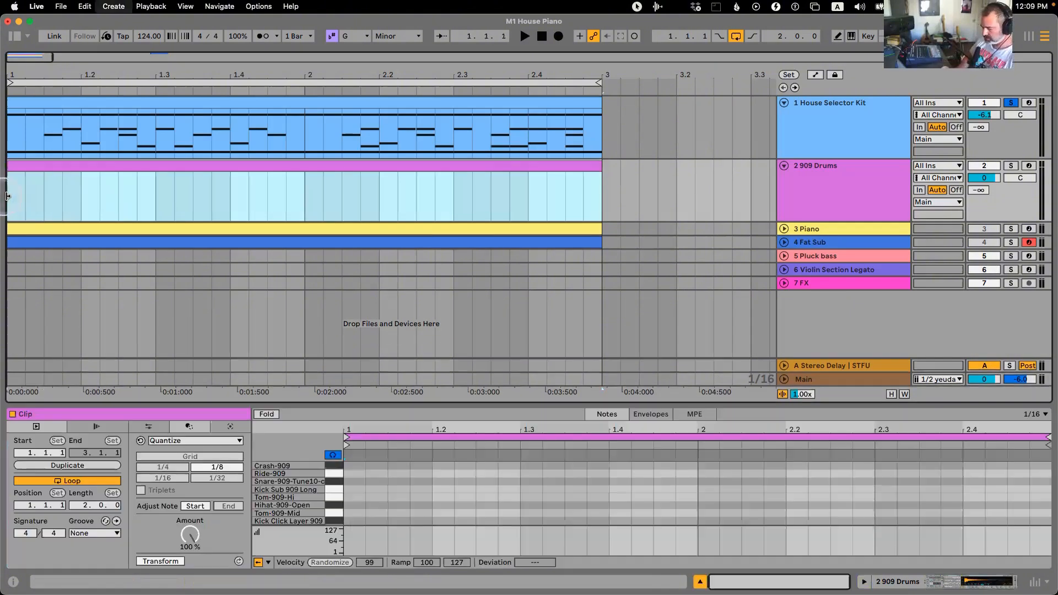
# Enlarge the note editor, add an eighth-note Hihat-909-Open hit at 1.1.3 and solo the 909 Drums track
pyautogui.moveTo(333, 405); pyautogui.dragTo(314, 191)
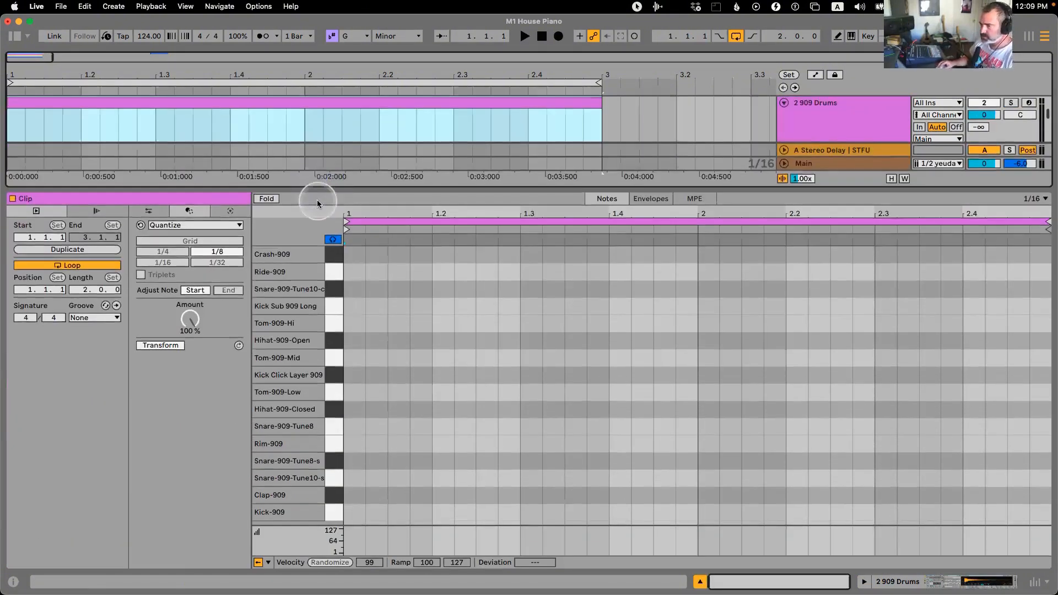
pyautogui.doubleClick(402, 341)
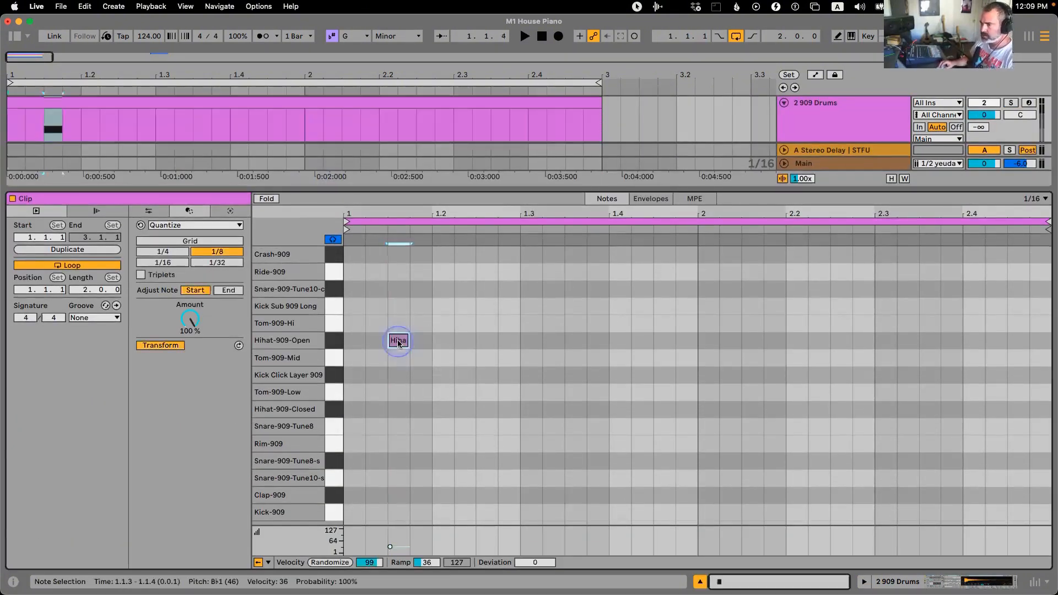
pyautogui.press('space')
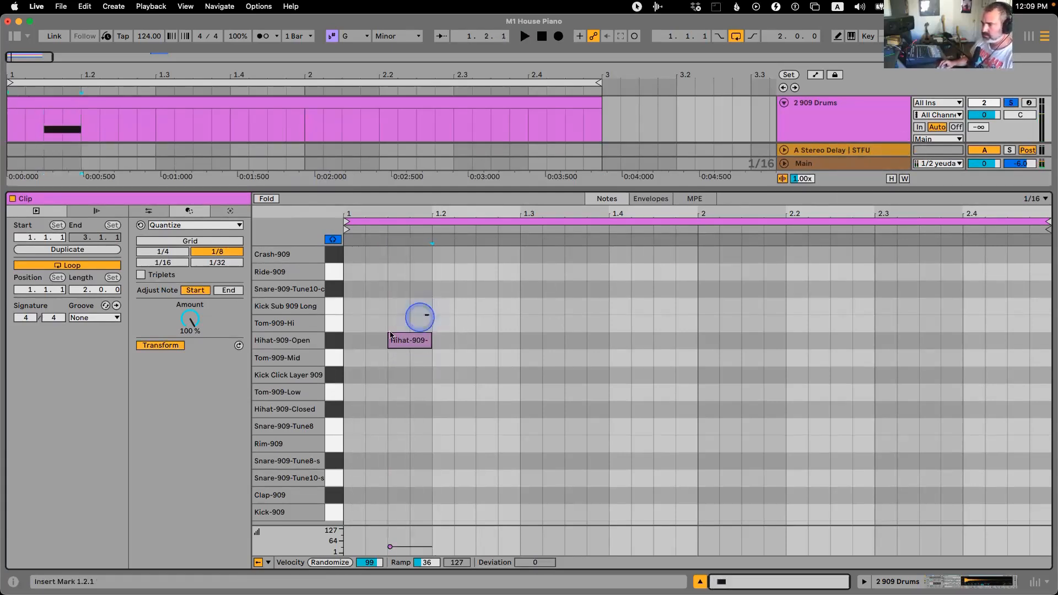
# Duplicate the open hi-hat hit onto every offbeat of both bars, audition it and show the pad's sampler below the notes
pyautogui.press('super+d')
pyautogui.press('super+d')
pyautogui.press('super+d')
pyautogui.press('super+d')
pyautogui.press('super+d')
pyautogui.press('super+d')
pyautogui.press('super+d')
pyautogui.press('space')
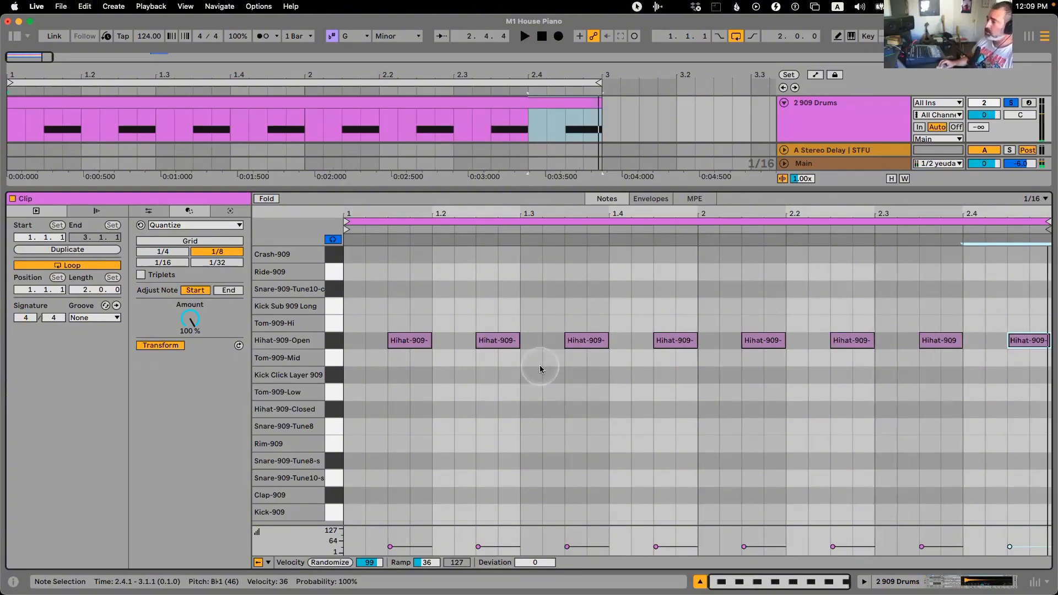
pyautogui.hotkey('shift', 'Tab')
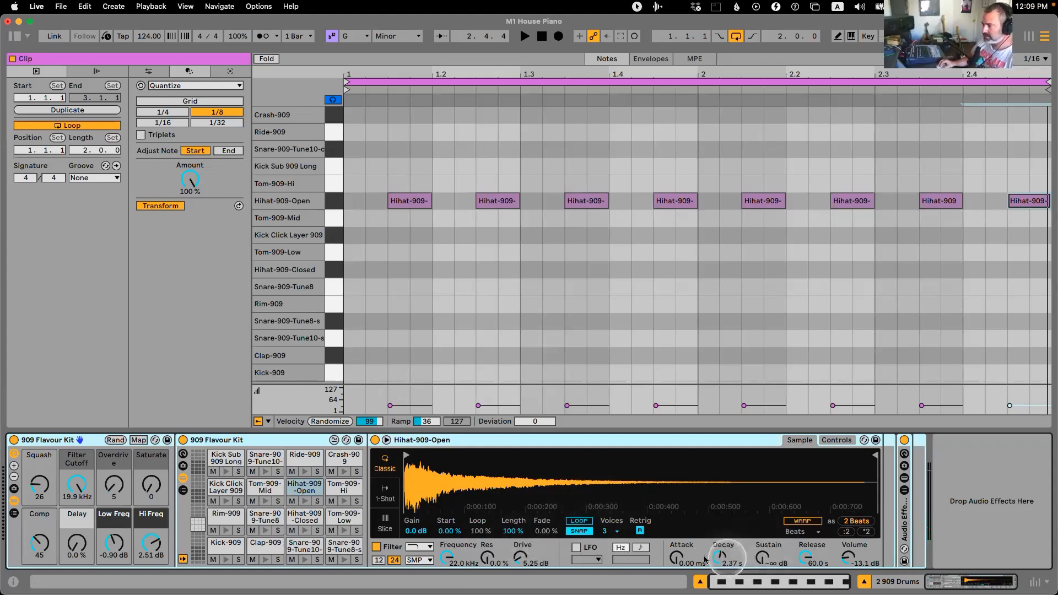
# Try the open hi-hat in 1-Shot mode with its first note shortened, then restore the note length and Classic mode
pyautogui.click(384, 492)
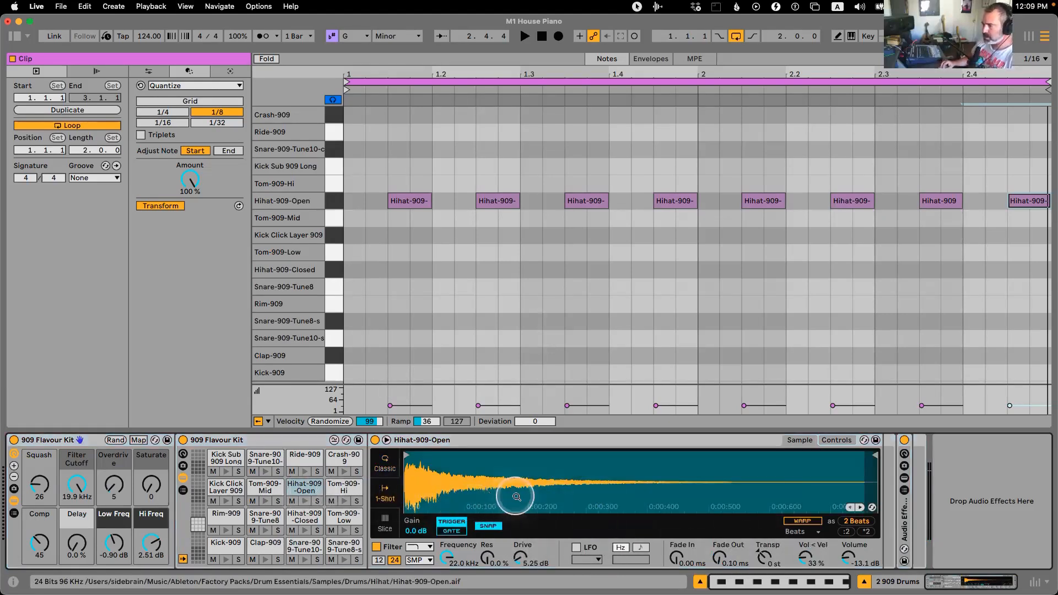
pyautogui.press('space')
pyautogui.press('space')
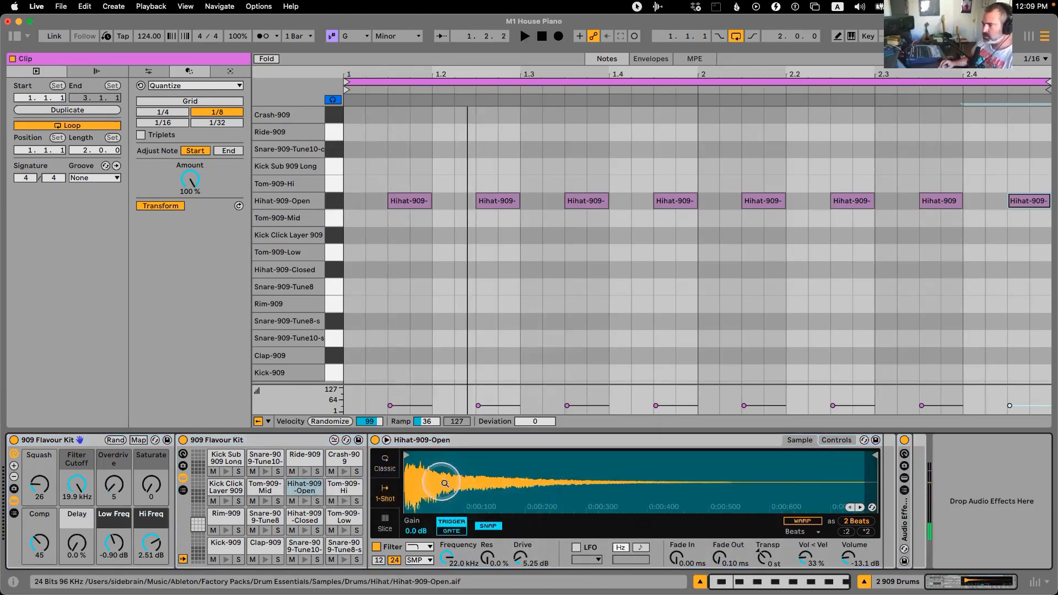
pyautogui.moveTo(431, 199); pyautogui.dragTo(392, 205)
pyautogui.press('space')
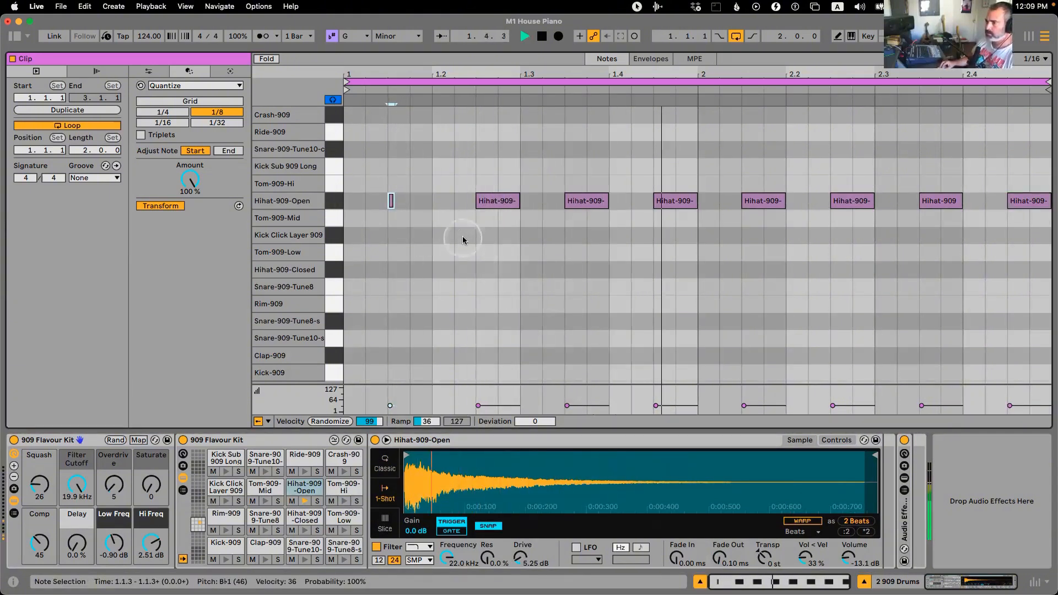
pyautogui.moveTo(393, 200); pyautogui.dragTo(432, 202)
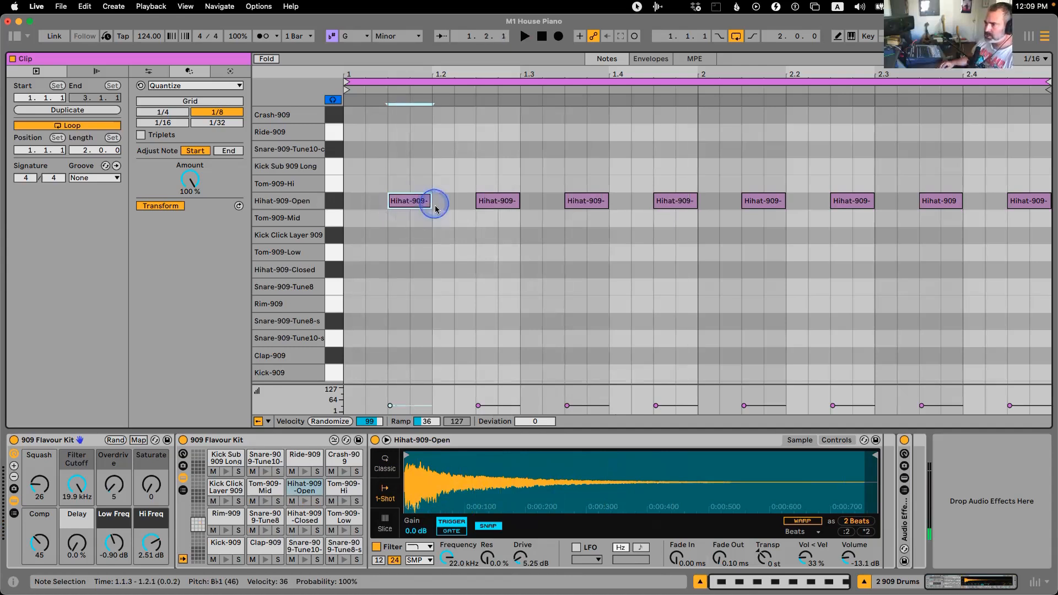
pyautogui.click(386, 464)
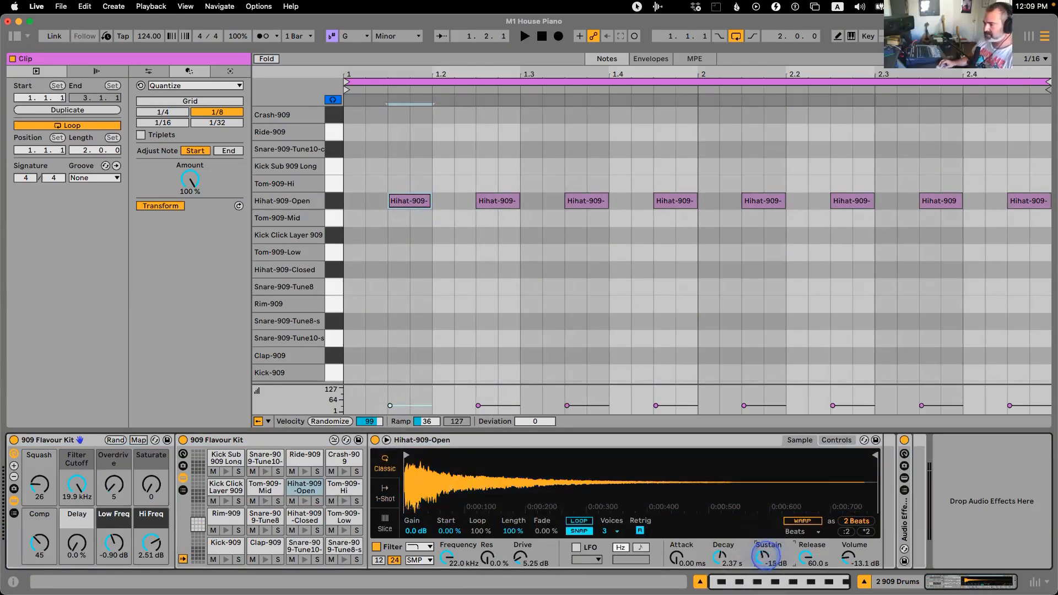
# Show the Hihat-909-Open Decay automation in the arrangement and enlarge the arrangement area
pyautogui.rightClick(720, 556)
pyautogui.click(762, 236)
pyautogui.moveTo(544, 52); pyautogui.dragTo(545, 232)
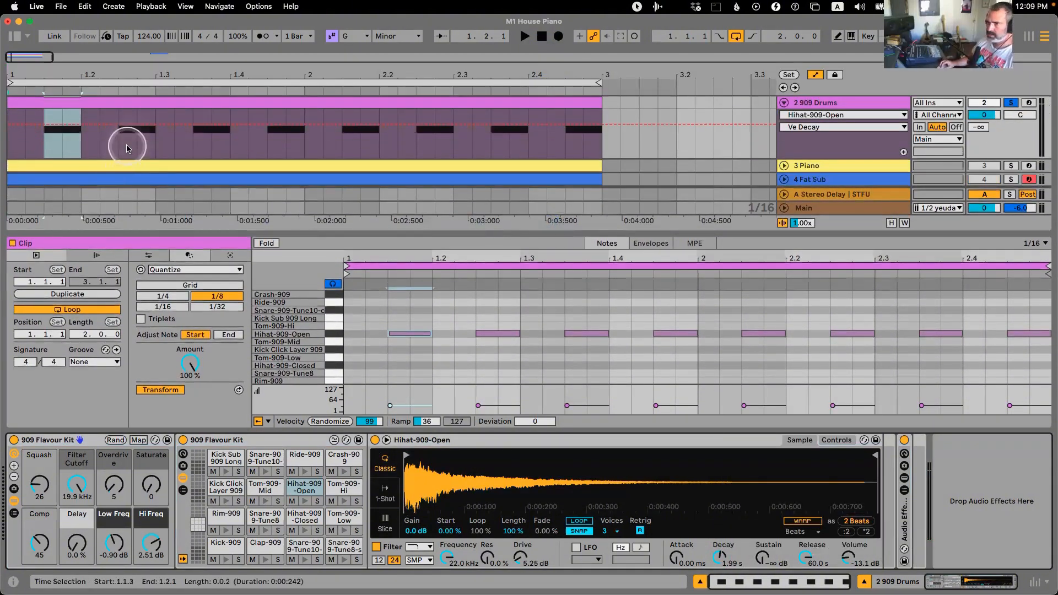
# Try drawing the open hi-hat's Decay automation at 60 s across the whole clip and audition it
pyautogui.press('b')
pyautogui.click(137, 131)
pyautogui.press('space')
pyautogui.moveTo(22, 94)
pyautogui.mouseDown()
pyautogui.moveTo(485, 88)
pyautogui.moveTo(610, 107)
pyautogui.mouseUp()
pyautogui.press('space')
pyautogui.moveTo(90, 121)
pyautogui.mouseDown()
pyautogui.moveTo(42, 106)
pyautogui.moveTo(8, 114)
pyautogui.mouseUp()
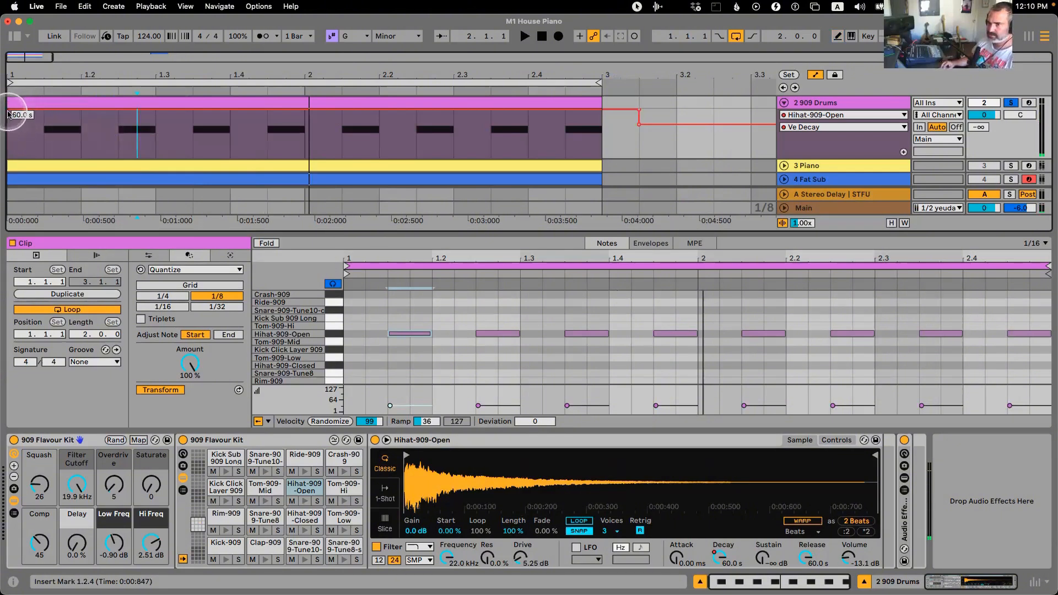
pyautogui.press('space')
# Delete the two Decay breakpoints after the clip and level the whole automation line at 3.68 s while auditioning
pyautogui.click(638, 111)
pyautogui.click(639, 125)
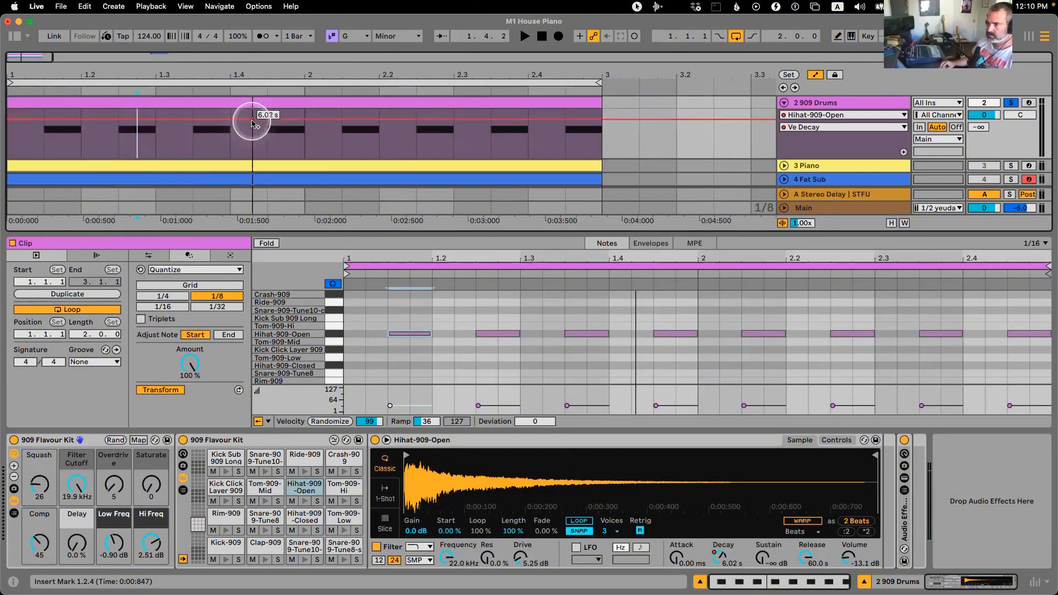
pyautogui.press('space')
pyautogui.moveTo(253, 126); pyautogui.dragTo(253, 128)
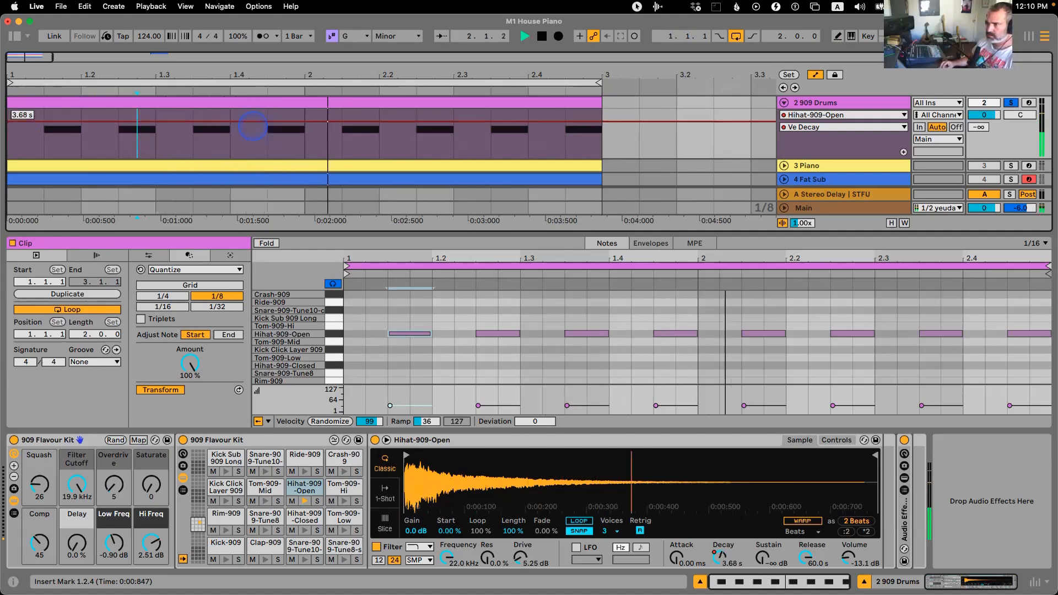
pyautogui.press('space')
# Draw lowered Decay automation steps over the open hi-hats at 1.2.3, 1.4.3, 2.2.3 and 2.4.3, and play the loop
pyautogui.press('b')
pyautogui.click(142, 126)
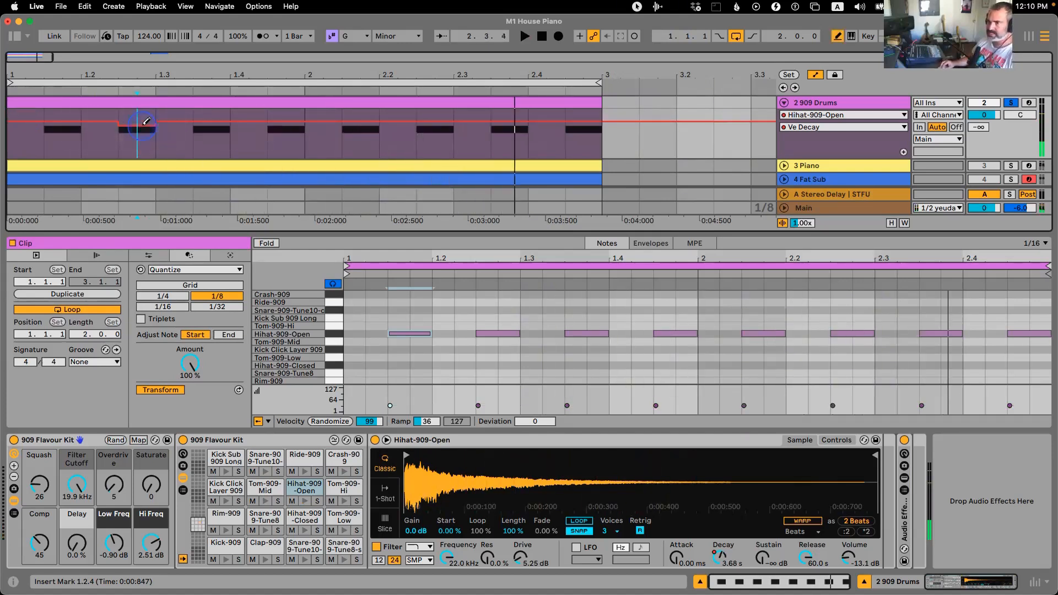
pyautogui.click(297, 117)
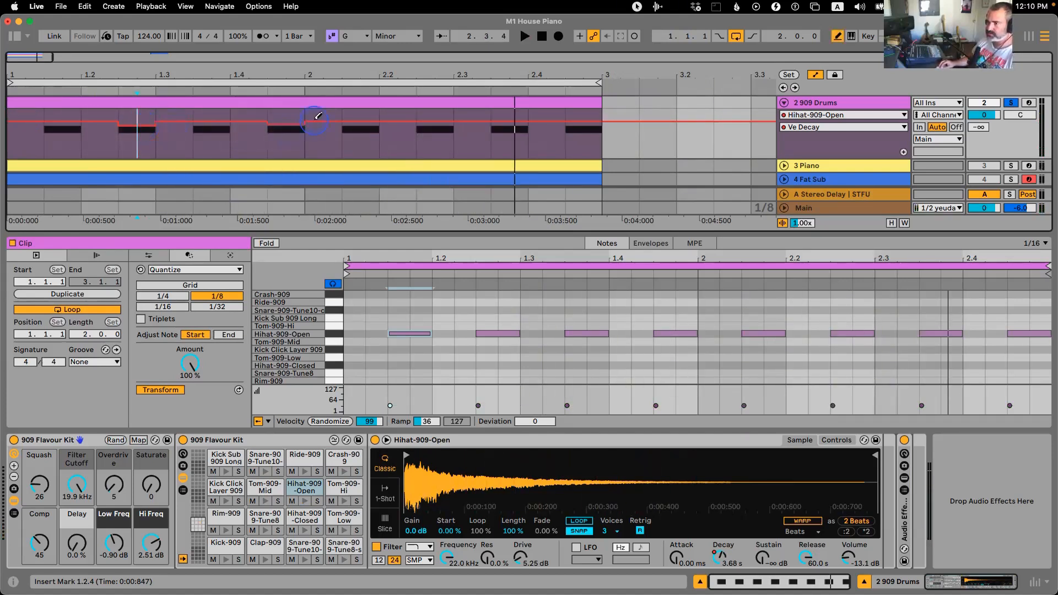
pyautogui.moveTo(585, 119); pyautogui.dragTo(585, 120)
pyautogui.press('b')
pyautogui.press('space')
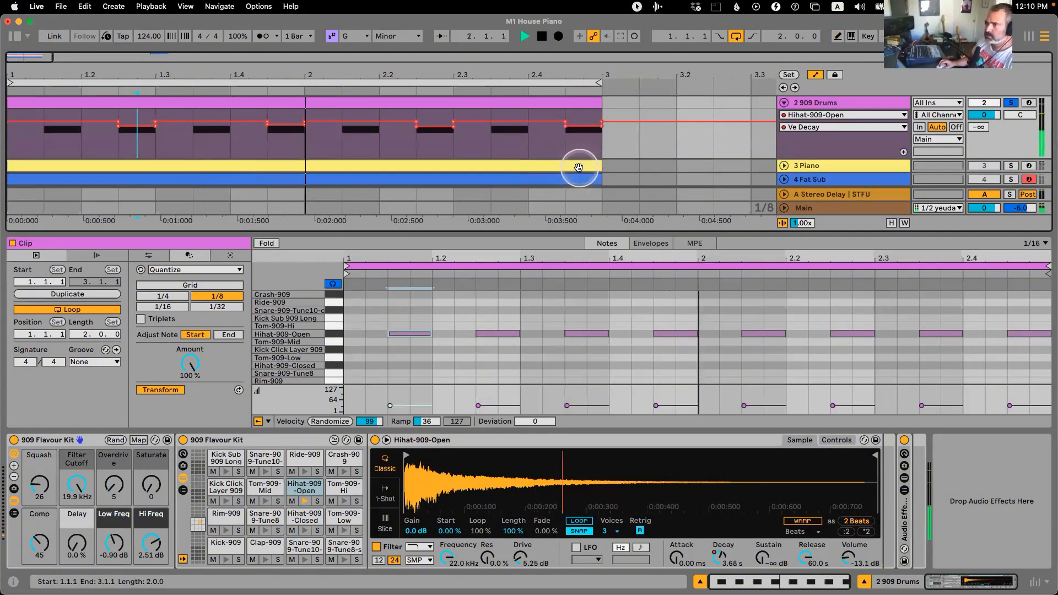
# Select the 909 Drums clip, finish auditioning the open hi-hat loop and enlarge the note editor
pyautogui.click(460, 101)
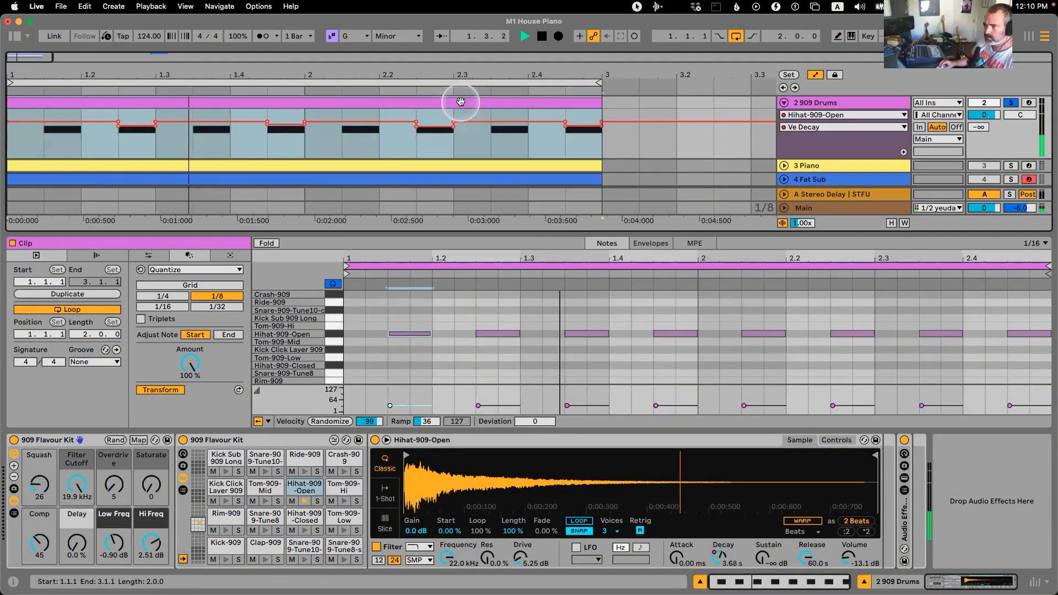
pyautogui.click(727, 116)
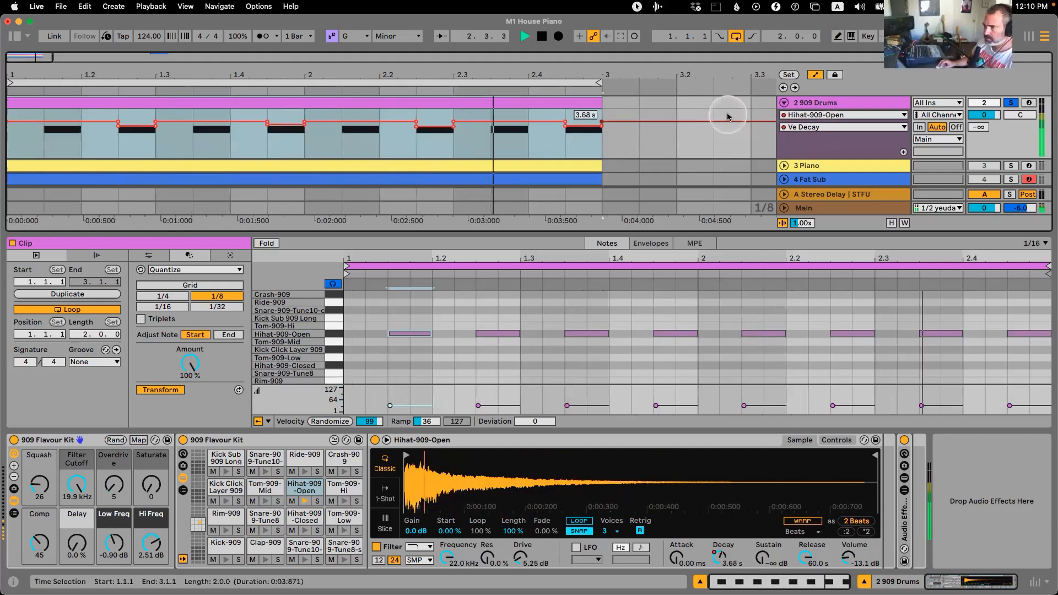
pyautogui.press('space')
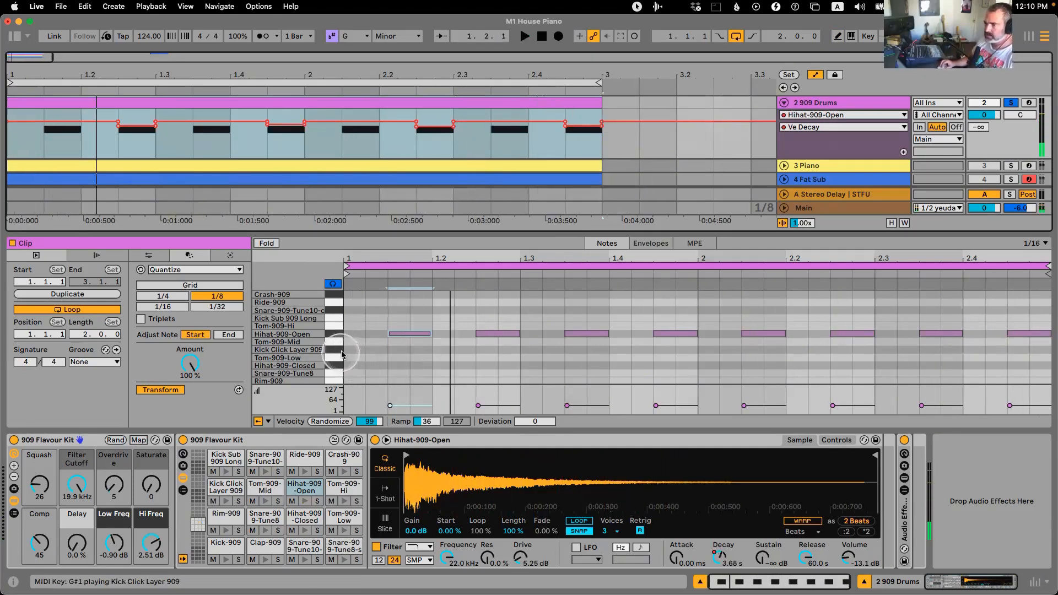
pyautogui.moveTo(390, 231); pyautogui.dragTo(393, 194)
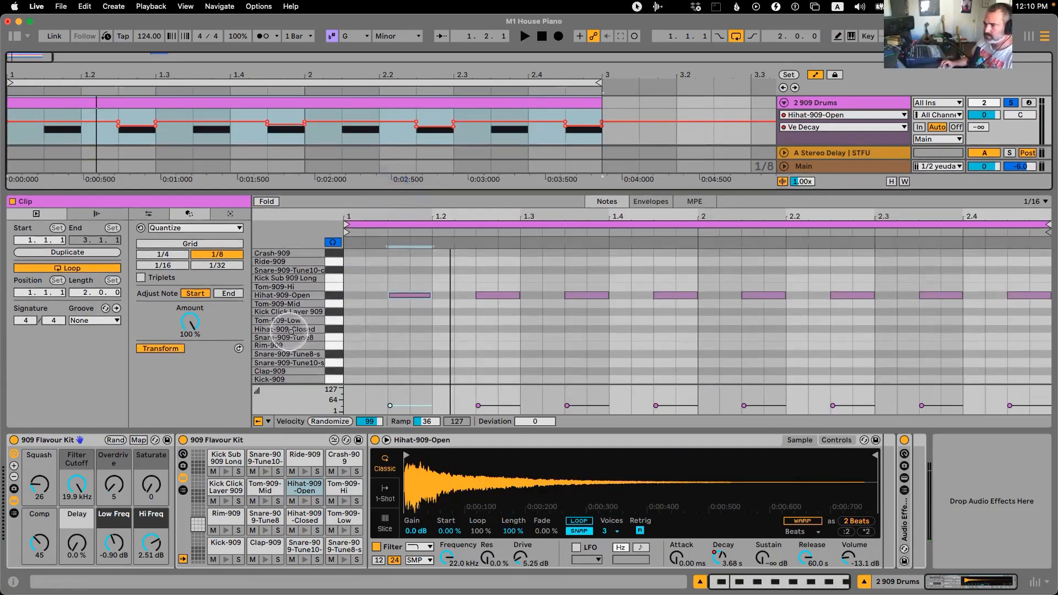
# Draw four sixteenth Hihat-909-Closed notes across the first beat, randomize their velocities with an amount of 99, and audition them
pyautogui.moveTo(354, 330)
pyautogui.mouseDown()
pyautogui.moveTo(426, 314)
pyautogui.moveTo(355, 338)
pyautogui.mouseUp()
pyautogui.click(424, 321)
pyautogui.moveTo(426, 320); pyautogui.dragTo(354, 337)
pyautogui.click(330, 421)
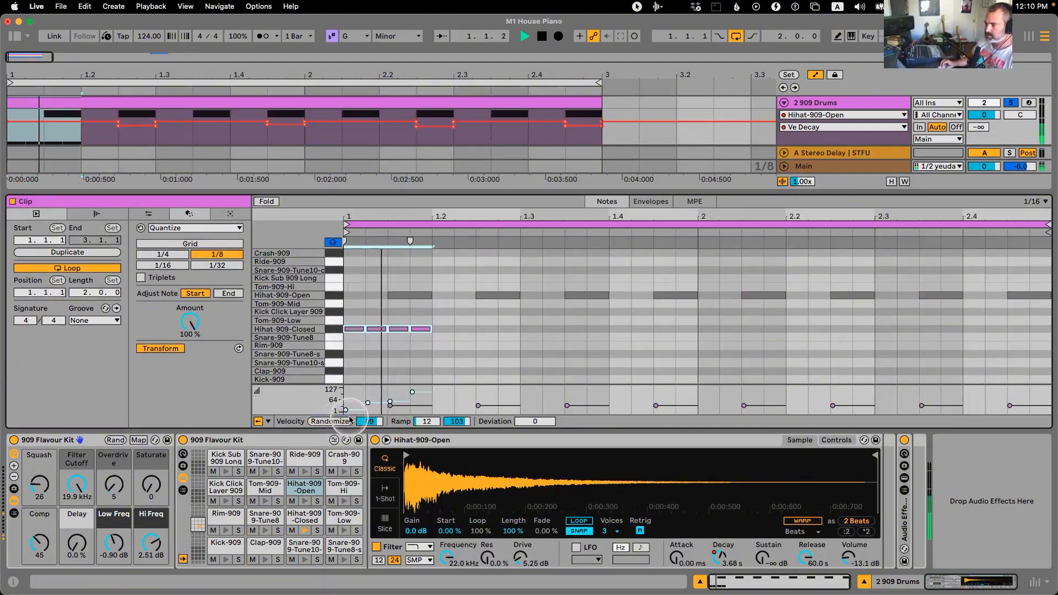
pyautogui.press('space')
# Lower the velocity of the fourth closed hi-hat note in the first beat to 23
pyautogui.click(407, 372)
pyautogui.moveTo(425, 322); pyautogui.dragTo(368, 335)
pyautogui.click(424, 336)
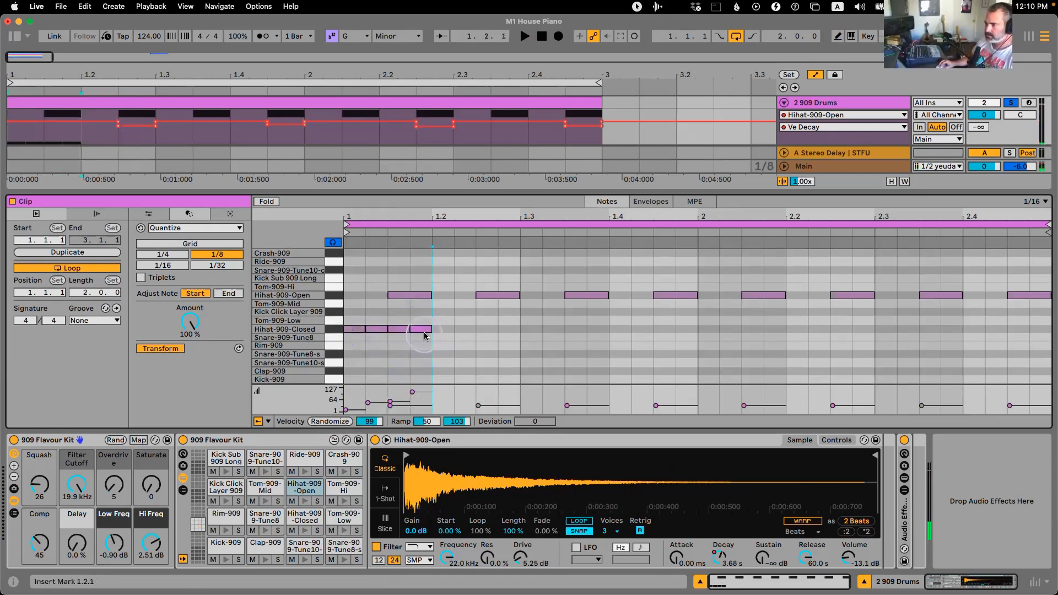
pyautogui.click(423, 330)
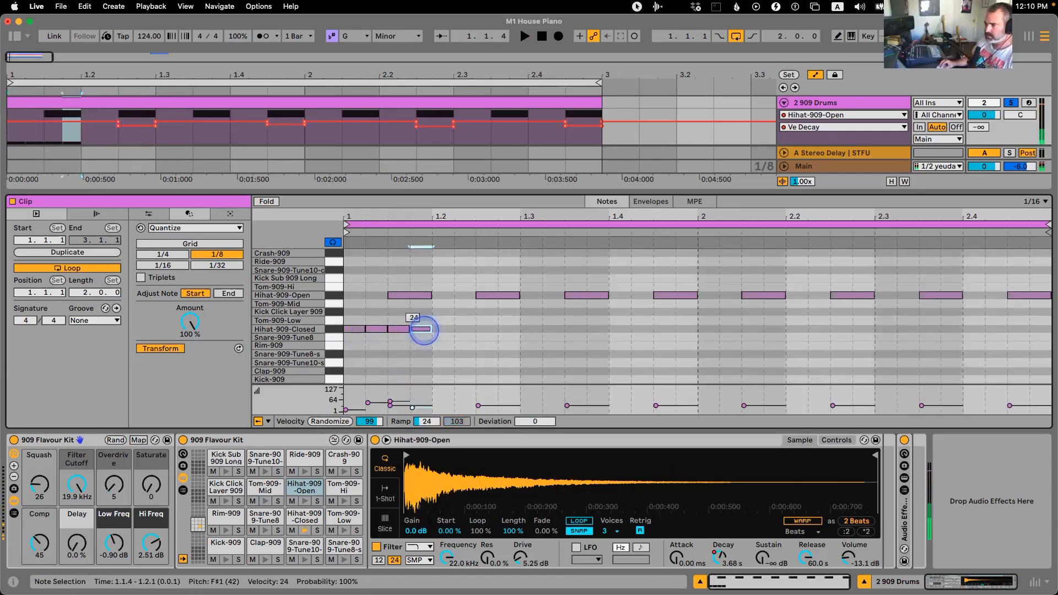
# Select all Hihat-909-Closed notes, duplicate the one-beat pattern through the end of bar 2, and play the loop
pyautogui.click(307, 329)
pyautogui.press('super+d')
pyautogui.press('super+d')
pyautogui.press('super+d')
pyautogui.press('super+d')
pyautogui.press('super+d')
pyautogui.press('super+d')
pyautogui.press('super+d')
pyautogui.press('space')
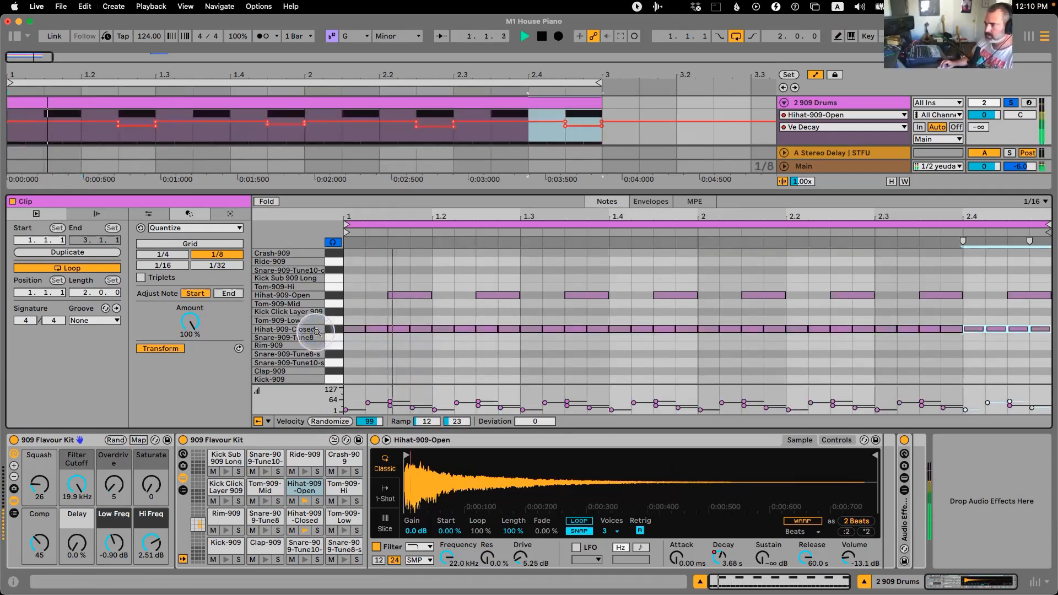
# Add a Kick Click Layer 909 note at 2.4.2, audition it, and copy it to 2.3.4
pyautogui.click(613, 355)
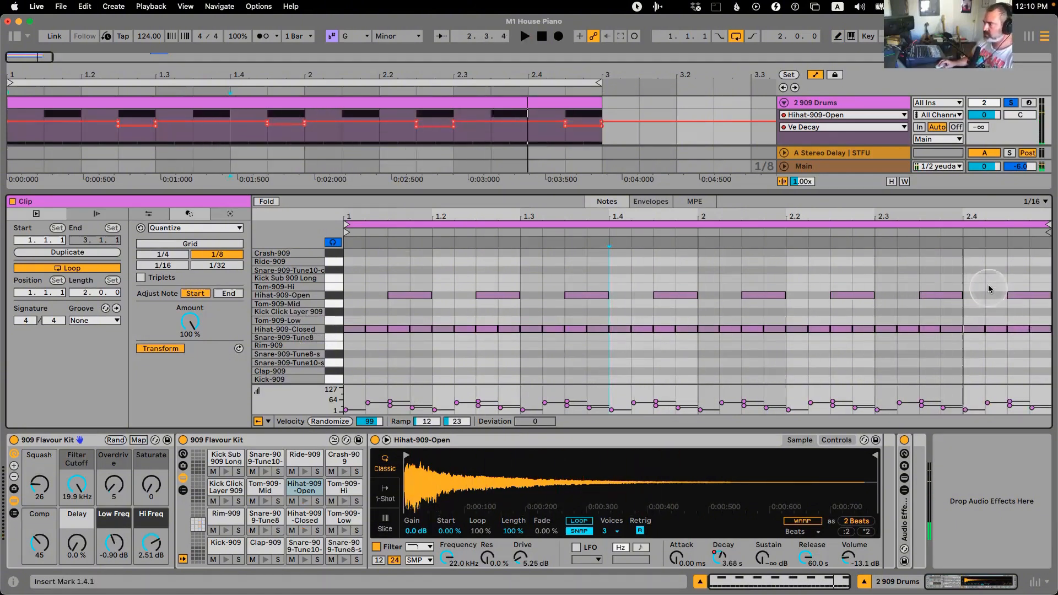
pyautogui.doubleClick(995, 263)
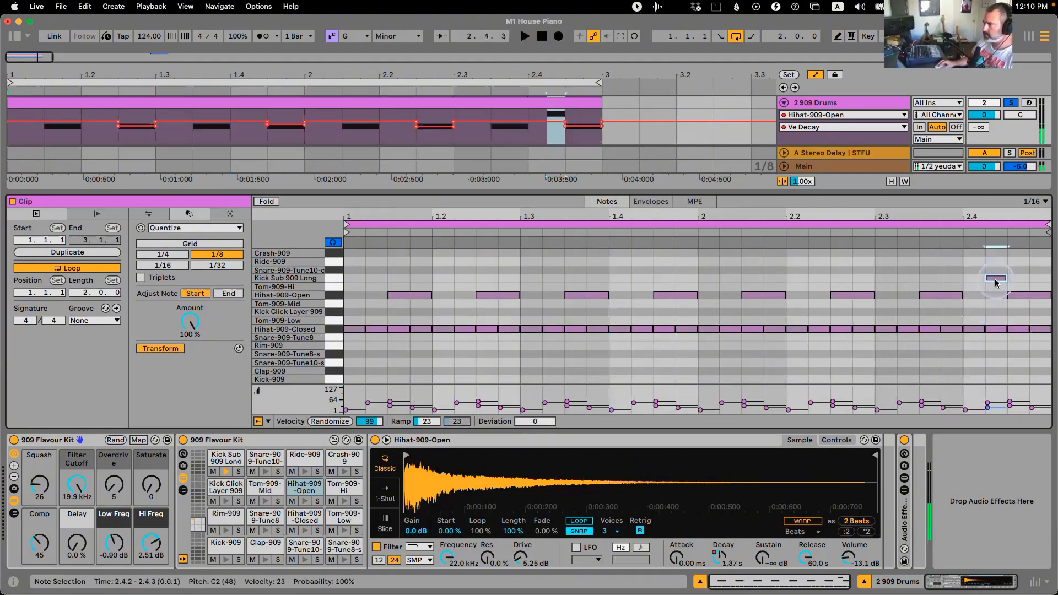
pyautogui.moveTo(996, 268); pyautogui.dragTo(995, 312)
pyautogui.press('space')
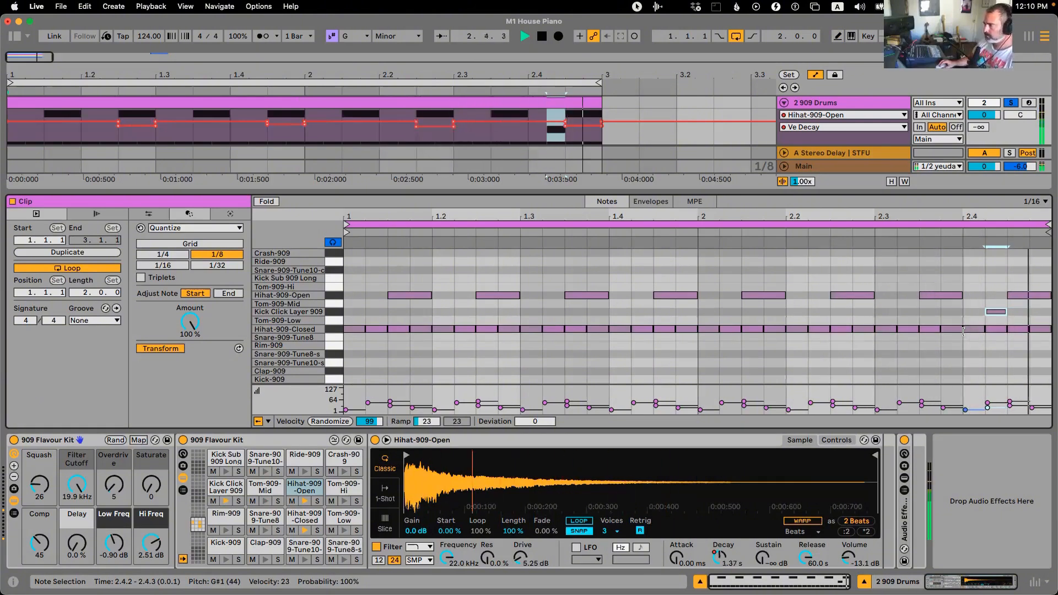
pyautogui.moveTo(994, 312)
pyautogui.mouseDown()
pyautogui.moveTo(949, 312)
pyautogui.moveTo(992, 312)
pyautogui.mouseUp()
pyautogui.click(993, 312)
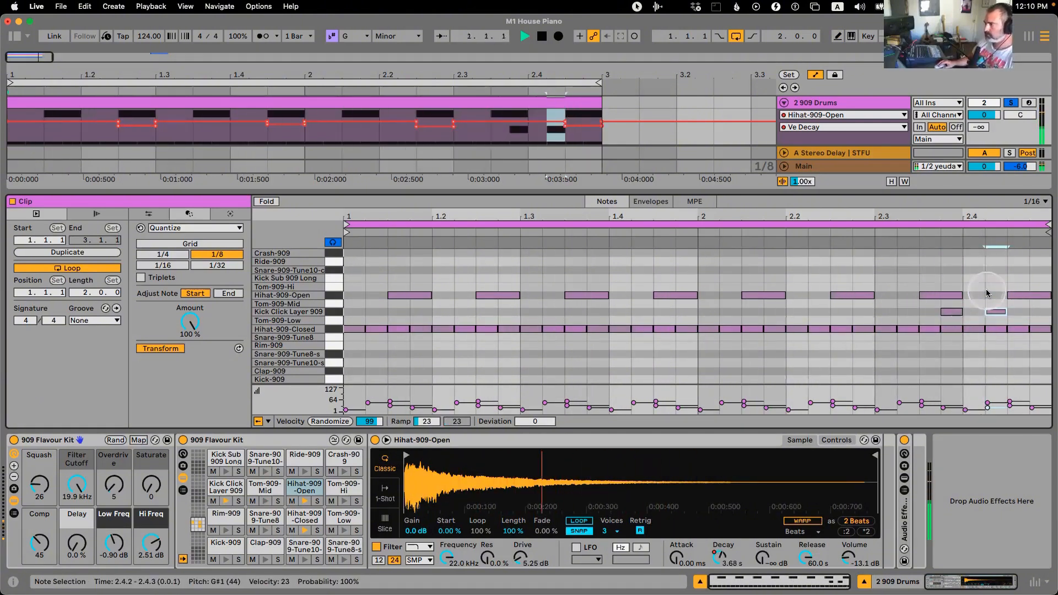
# Assign the Swing Logic 16ths 59 groove to the clip and set the global groove amount to 77% during playback
pyautogui.click(90, 320)
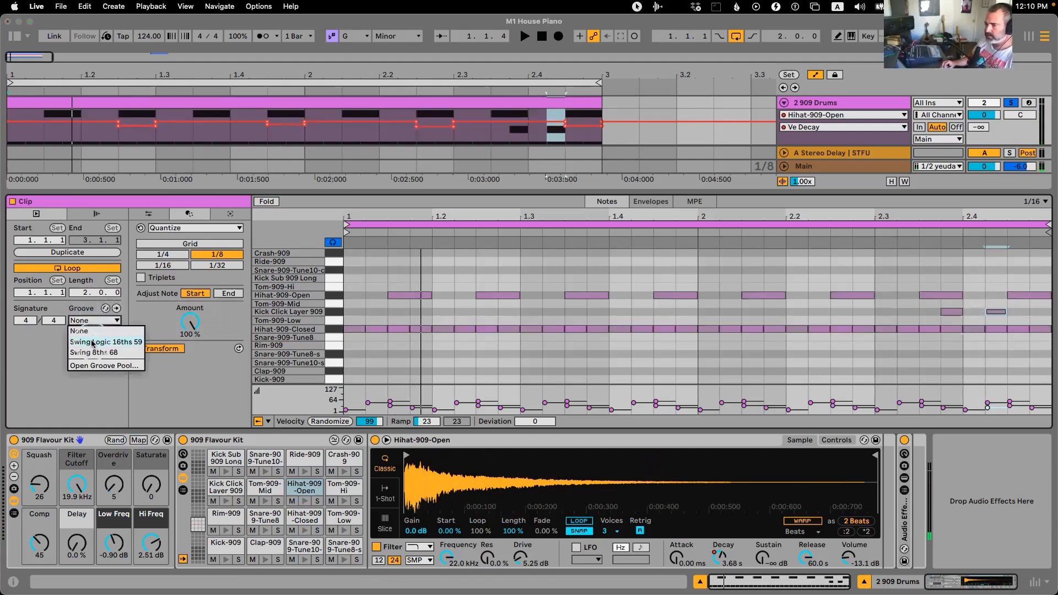
pyautogui.click(91, 342)
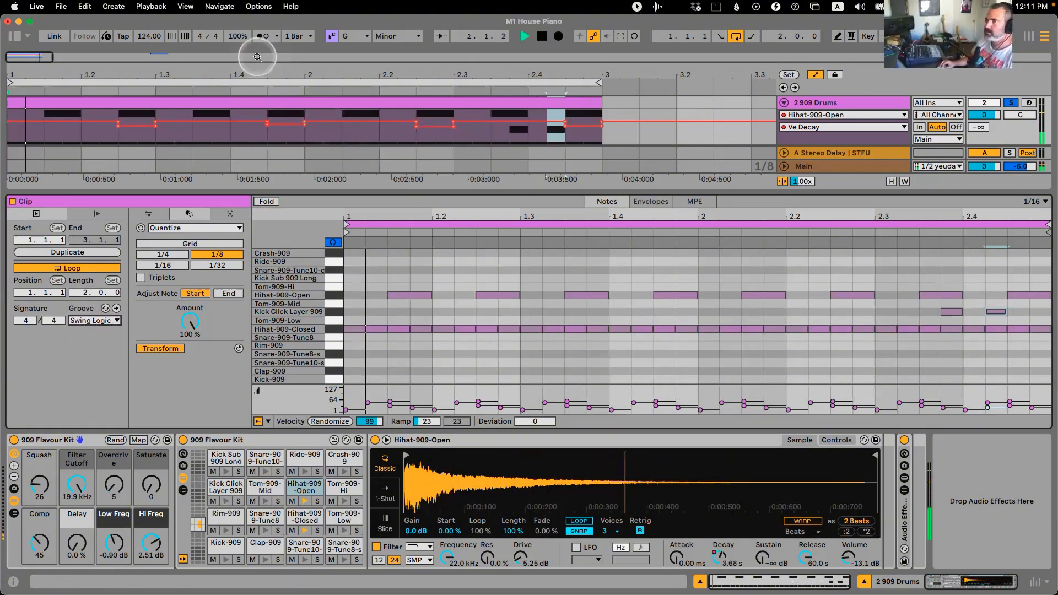
pyautogui.moveTo(235, 38)
pyautogui.mouseDown()
pyautogui.moveTo(235, 50)
pyautogui.moveTo(236, 39)
pyautogui.mouseUp()
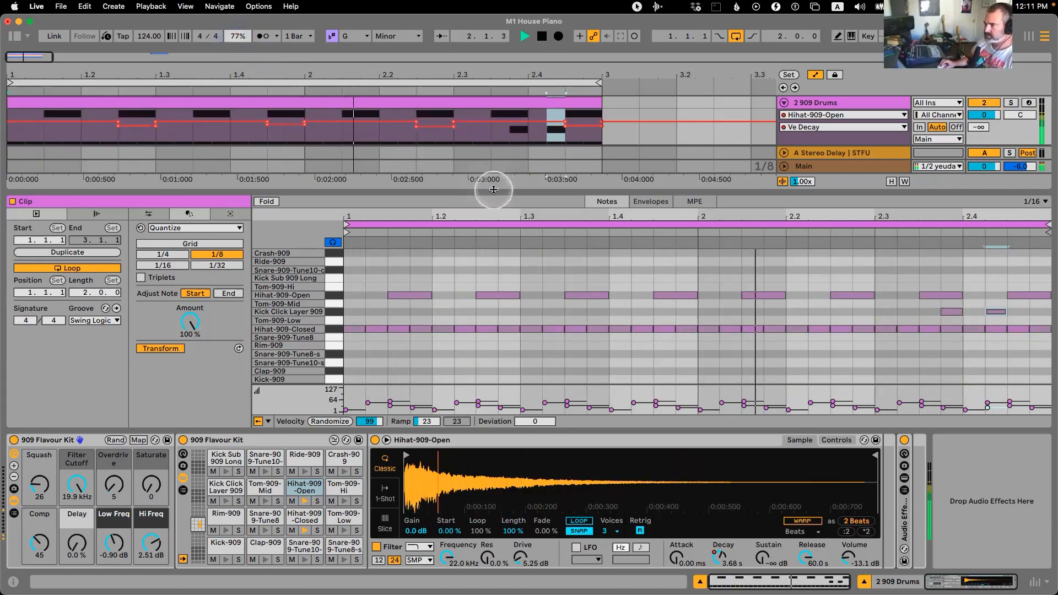
# Enlarge the note editor, place Snare-909-Tune10-s notes at 1.2.4 and 1.3.1, and play the loop
pyautogui.moveTo(492, 190); pyautogui.dragTo(472, 126)
pyautogui.press('space')
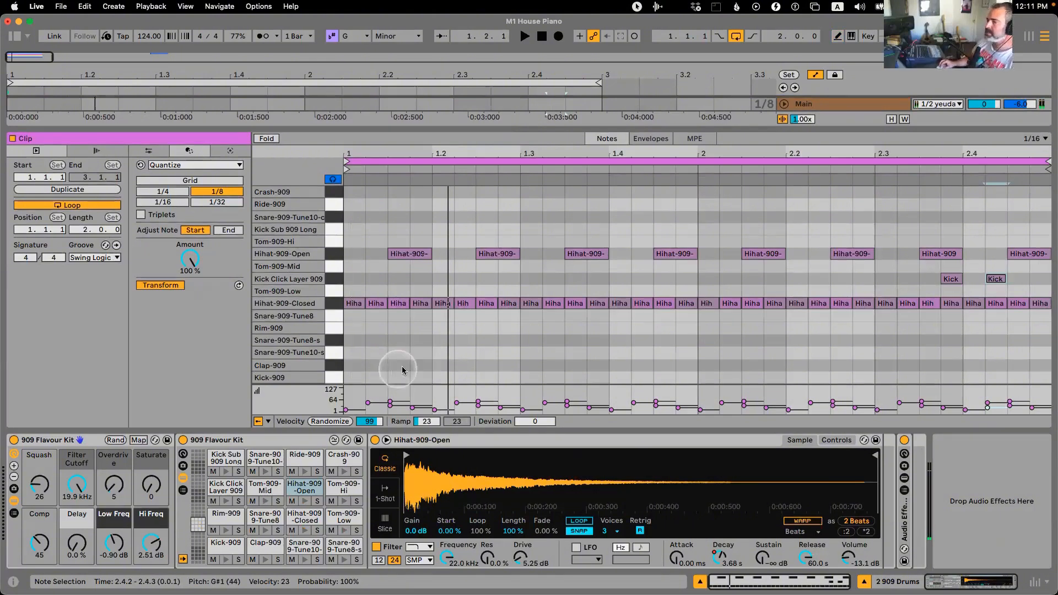
pyautogui.doubleClick(443, 353)
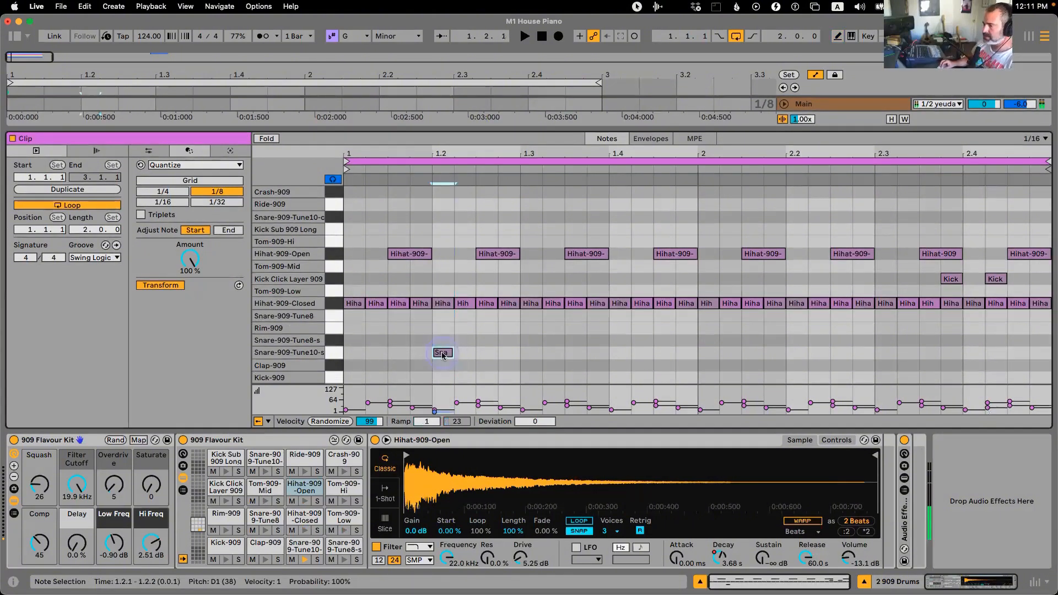
pyautogui.moveTo(447, 356); pyautogui.dragTo(517, 353)
pyautogui.press('super+d')
pyautogui.press('space')
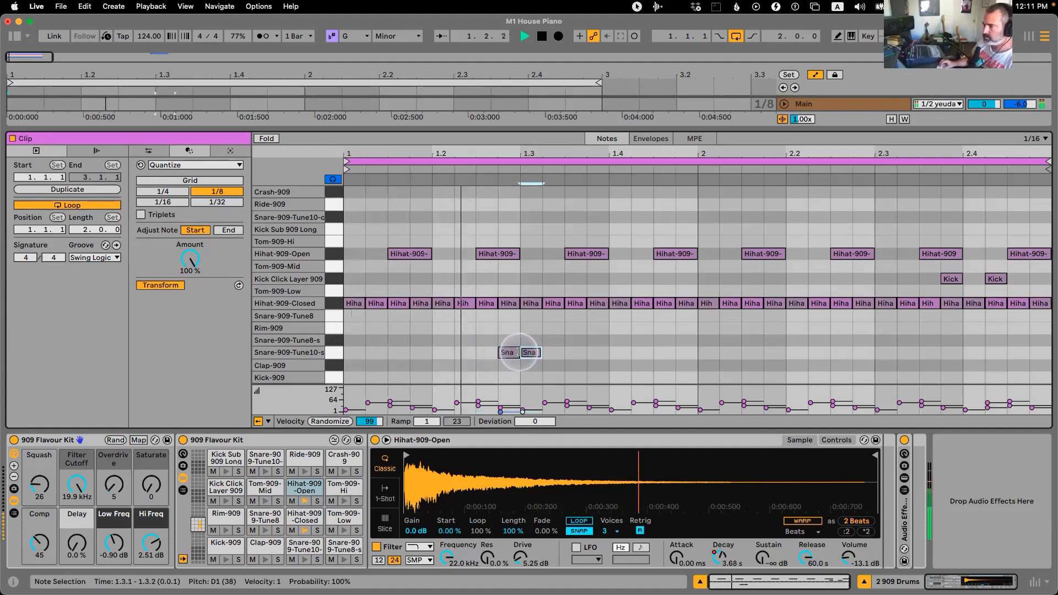
# Set the Snare-909-Tune10-s volume to -21.4 dB and its transposition to +10 st while auditioning the loop
pyautogui.click(537, 338)
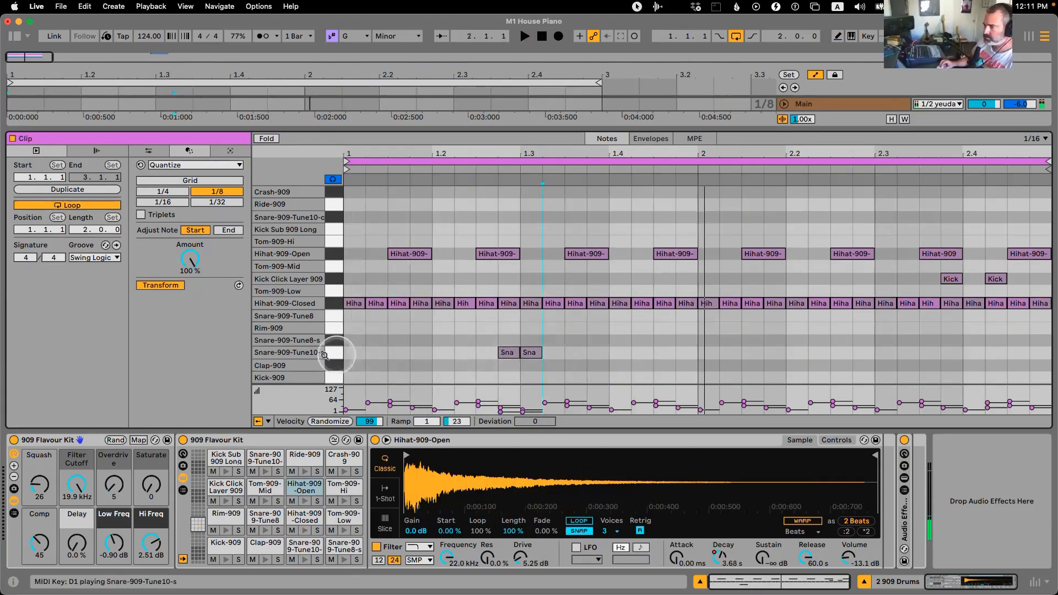
pyautogui.click(329, 352)
pyautogui.click(304, 545)
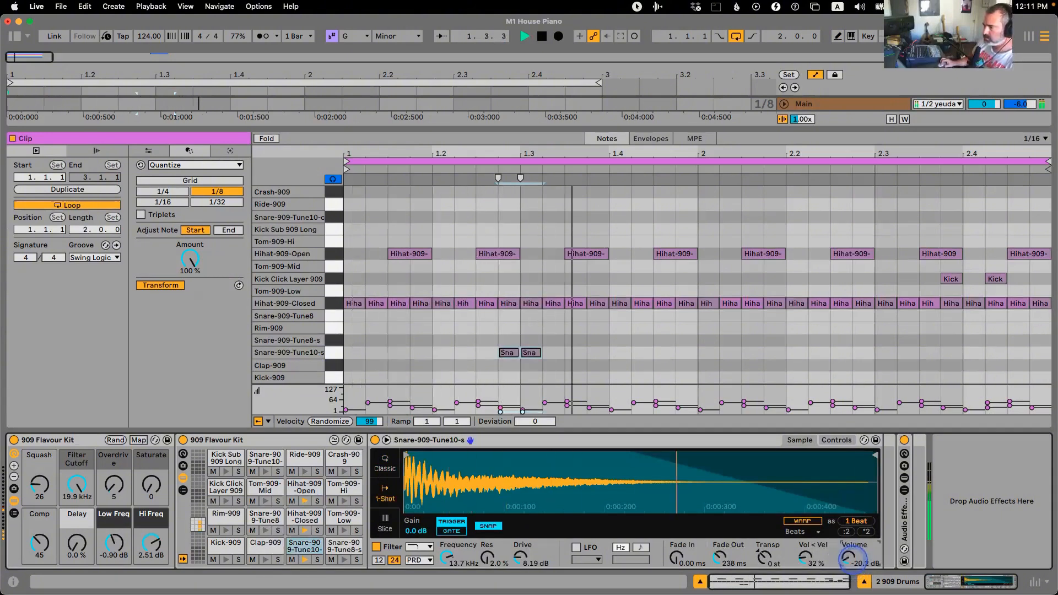
pyautogui.moveTo(765, 558); pyautogui.dragTo(764, 545)
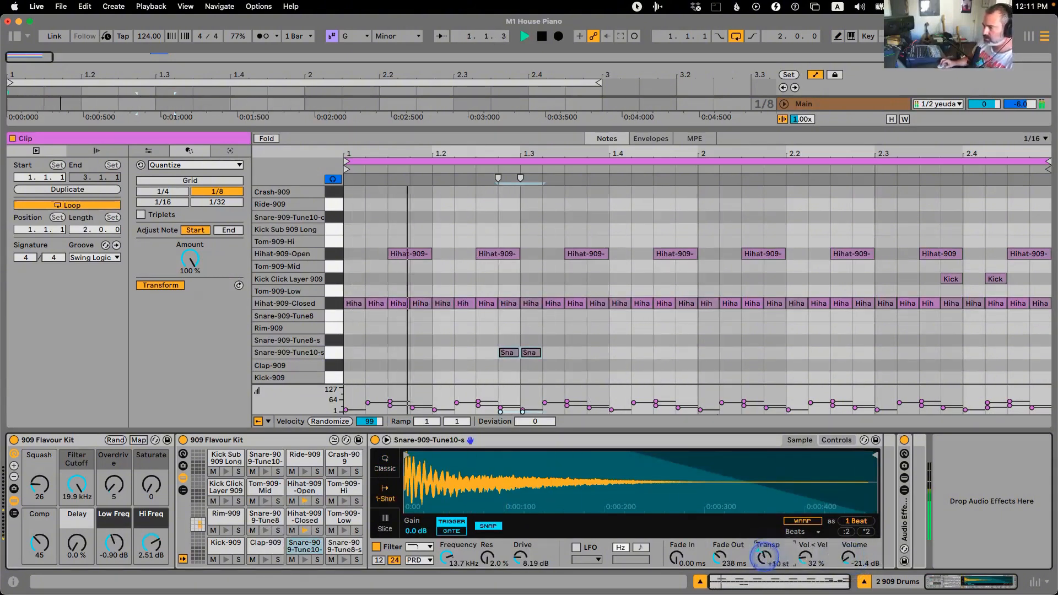
pyautogui.press('space')
# Duplicate the snare pair to start at 1.3.4, 1.4.4 and 2.1.2, and play the loop
pyautogui.moveTo(560, 356); pyautogui.dragTo(468, 363)
pyautogui.press('super+d')
pyautogui.press('Right')
pyautogui.press('Right')
pyautogui.press('Right')
pyautogui.press('Right')
pyautogui.press('super+d')
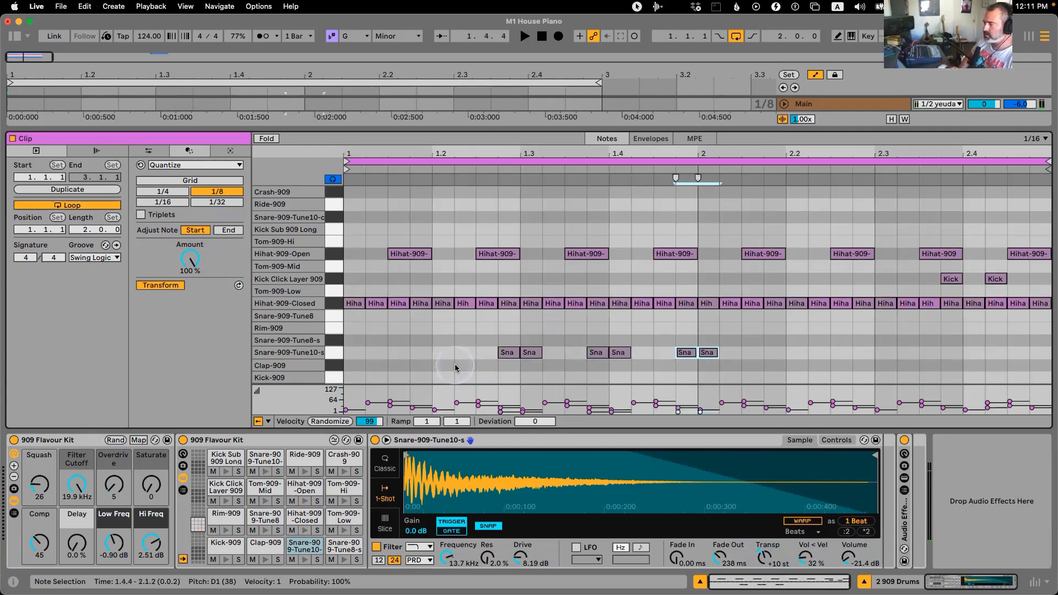
pyautogui.press('super+d')
pyautogui.press('space')
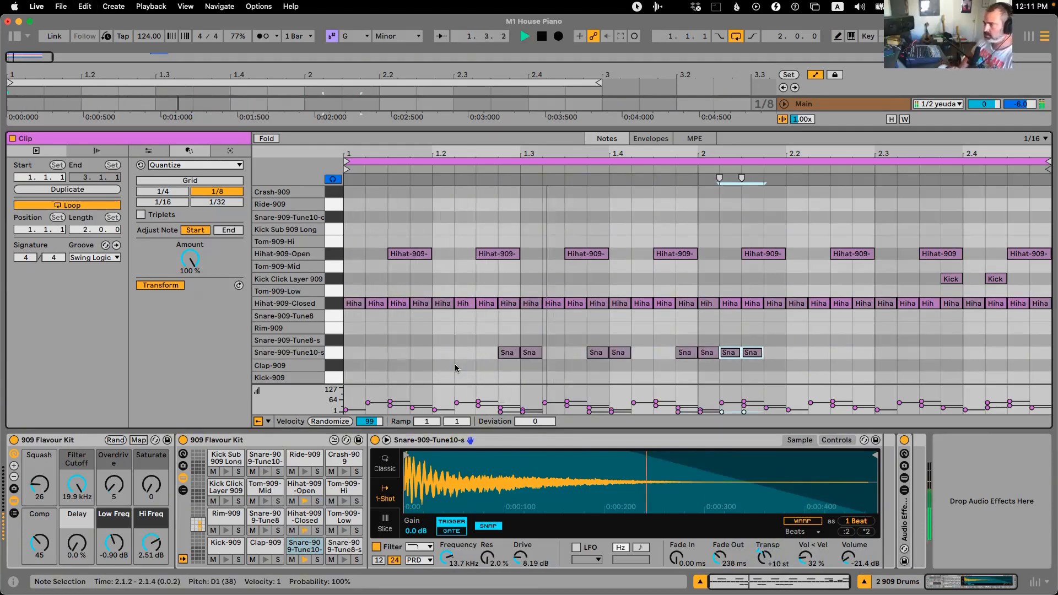
# Duplicate the Snare-909-Tune10-s pair to start at 2.2.3 and 2.3.4
pyautogui.press('space')
pyautogui.press('super+d')
pyautogui.press('Right')
pyautogui.press('Right')
pyautogui.press('super+d')
pyautogui.press('Right')
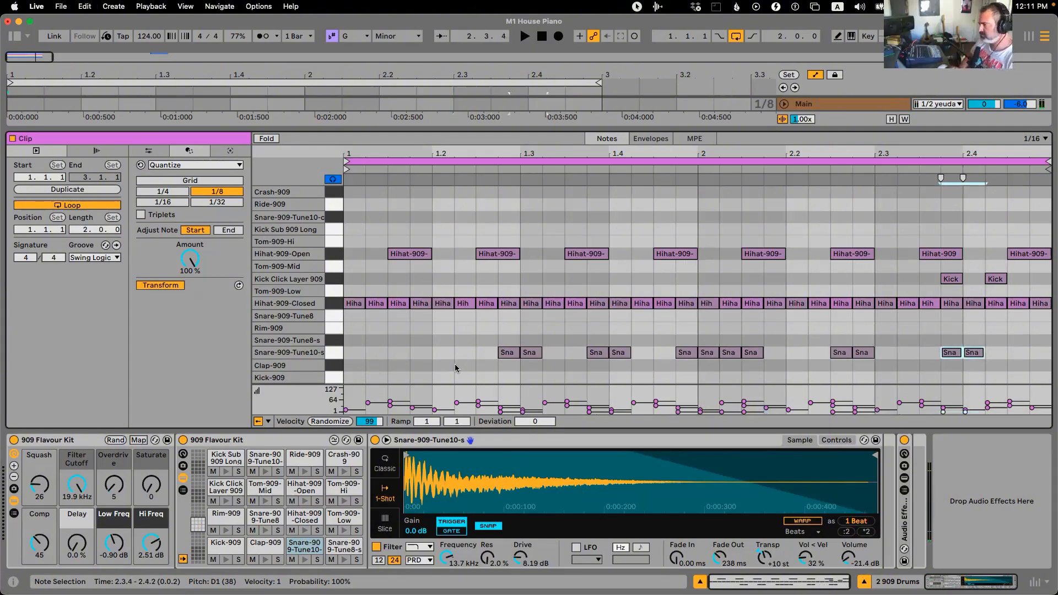
# Duplicate the last snare pair and remove the surplus, leaving one closing snare at 2.4.3, and play the loop
pyautogui.press('super+d')
pyautogui.press('Right')
pyautogui.press('Left')
pyautogui.press('Left')
pyautogui.press('Left')
pyautogui.press('Left')
pyautogui.press('Left')
pyautogui.press('Left')
pyautogui.press('Left')
pyautogui.press('space')
pyautogui.press('Delete')
pyautogui.press('space')
# Randomize the velocities of all Snare-909-Tune10-s notes with an amount of 40 and select the last one at 2.4.3
pyautogui.moveTo(440, 342); pyautogui.dragTo(1050, 368)
pyautogui.moveTo(375, 423); pyautogui.dragTo(372, 420)
pyautogui.click(1013, 355)
pyautogui.click(1013, 355)
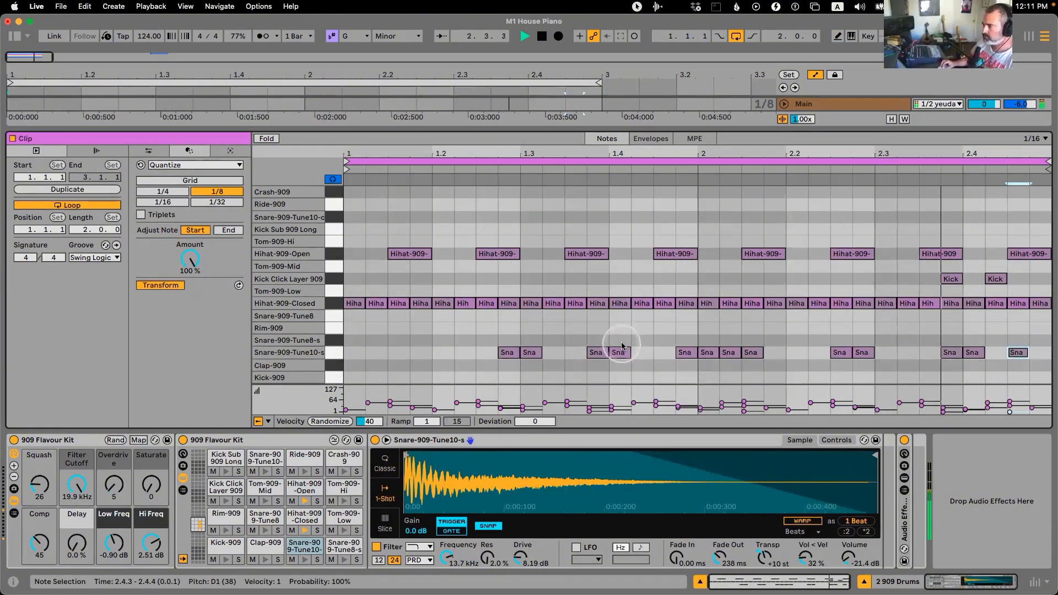
# Select all open hi-hat notes and set the Snare-909-Tune10-s transposition to +9 st while auditioning the loop
pyautogui.click(339, 252)
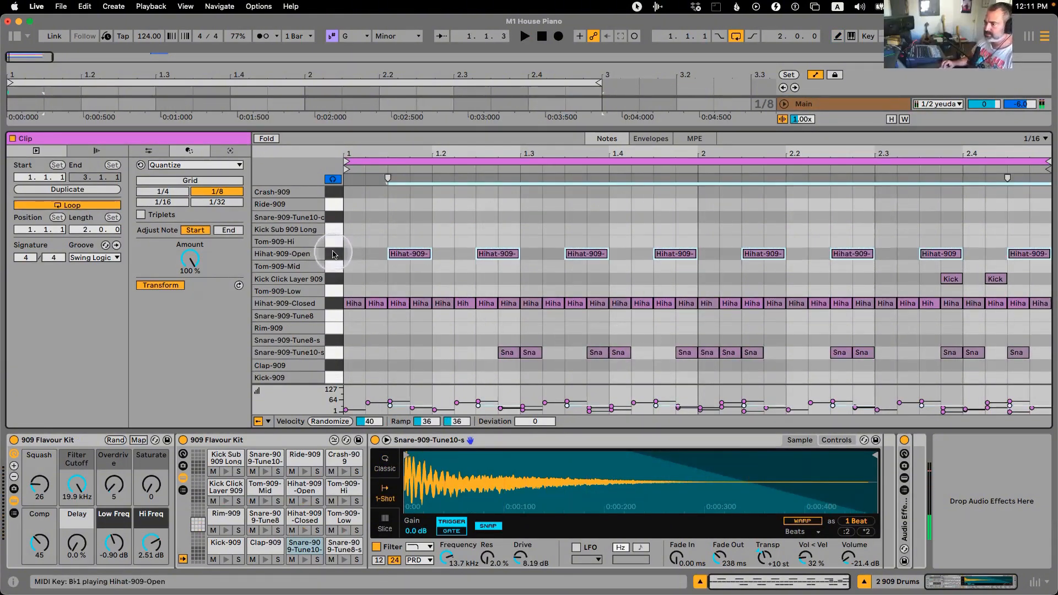
pyautogui.click(770, 556)
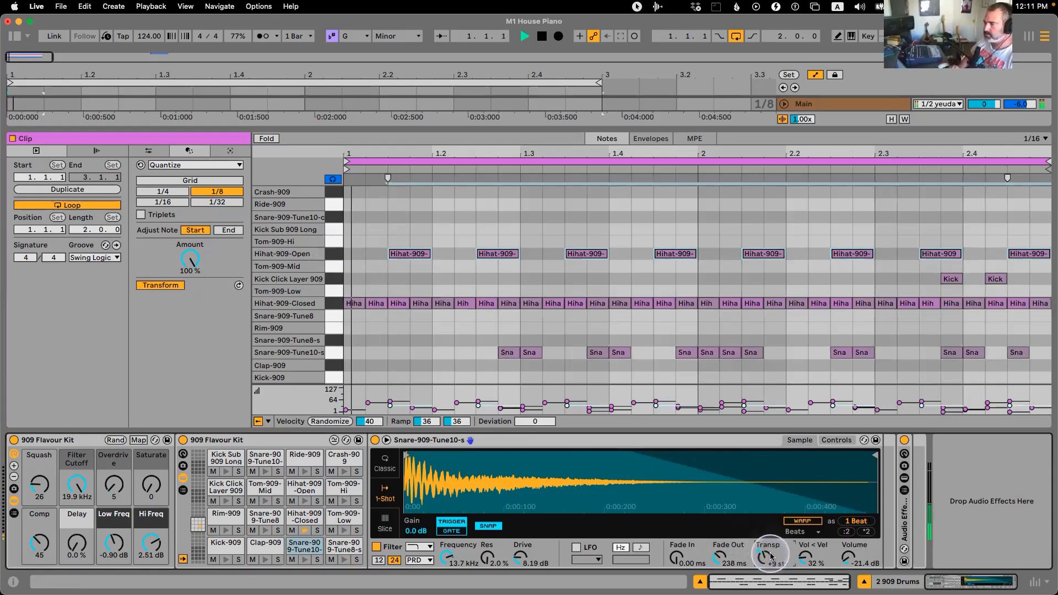
pyautogui.press('space')
# Set the Hihat-909-Open transposition to +1 st and shrink the note editor to show all arrangement tracks
pyautogui.click(315, 490)
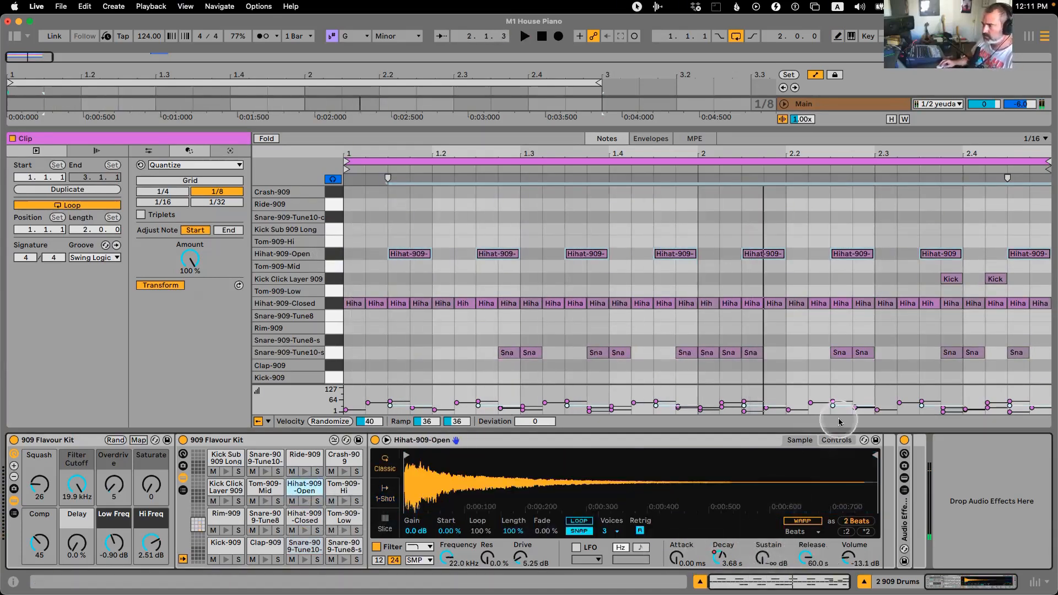
pyautogui.click(836, 439)
pyautogui.moveTo(809, 526); pyautogui.dragTo(809, 526)
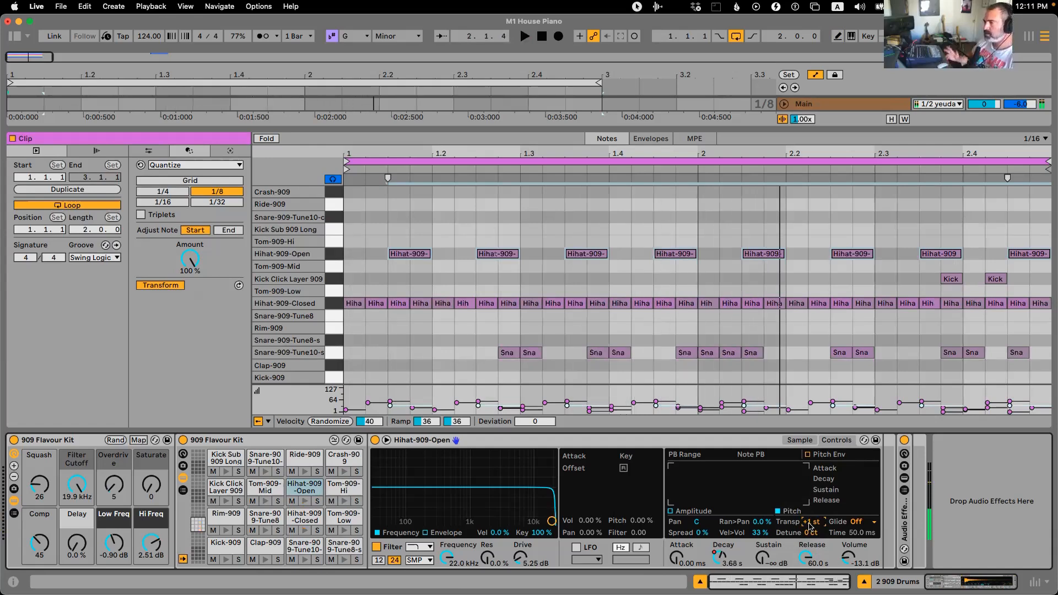
pyautogui.moveTo(607, 136); pyautogui.dragTo(602, 406)
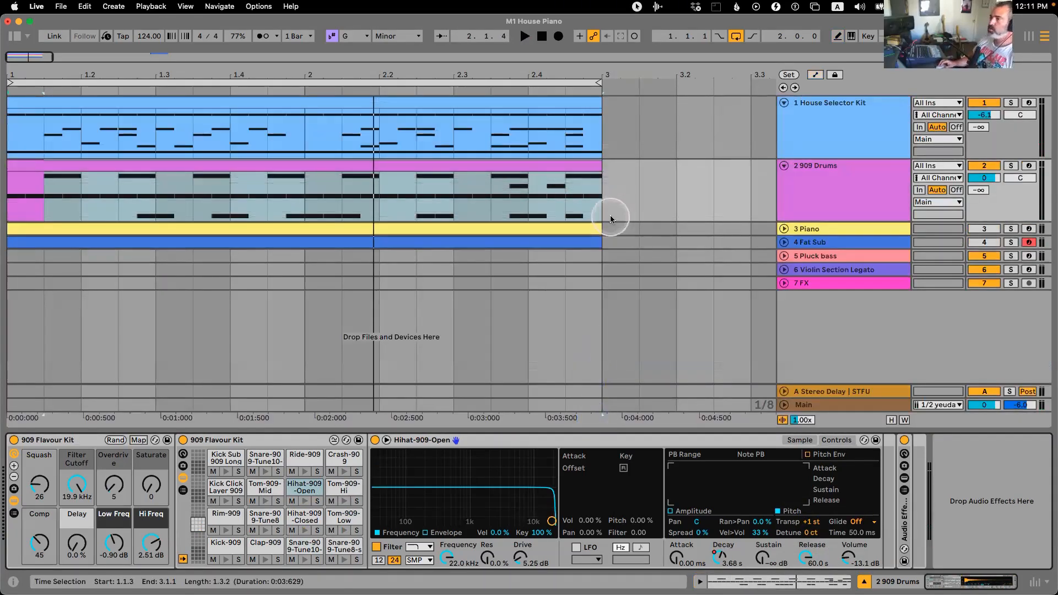